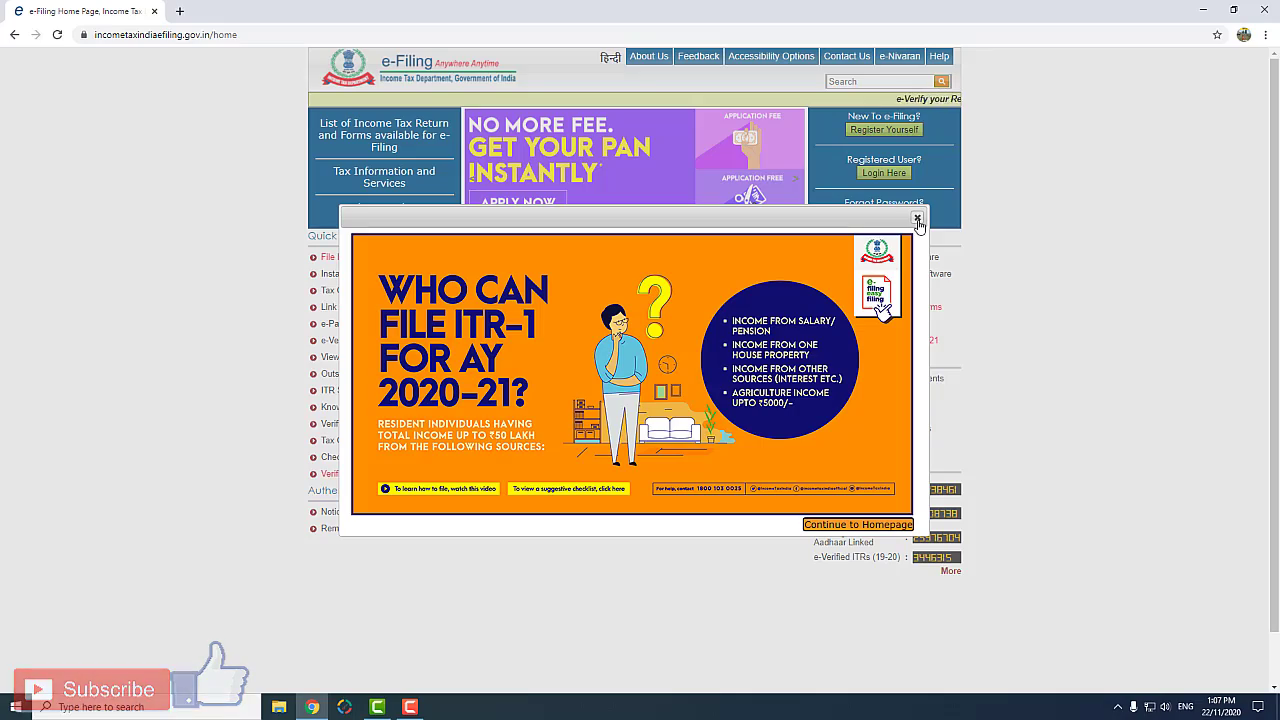
# Step: Dismiss the announcement, open the registered-user login, and sign in with the user ID, account password and captcha
pyautogui.click(917, 219)
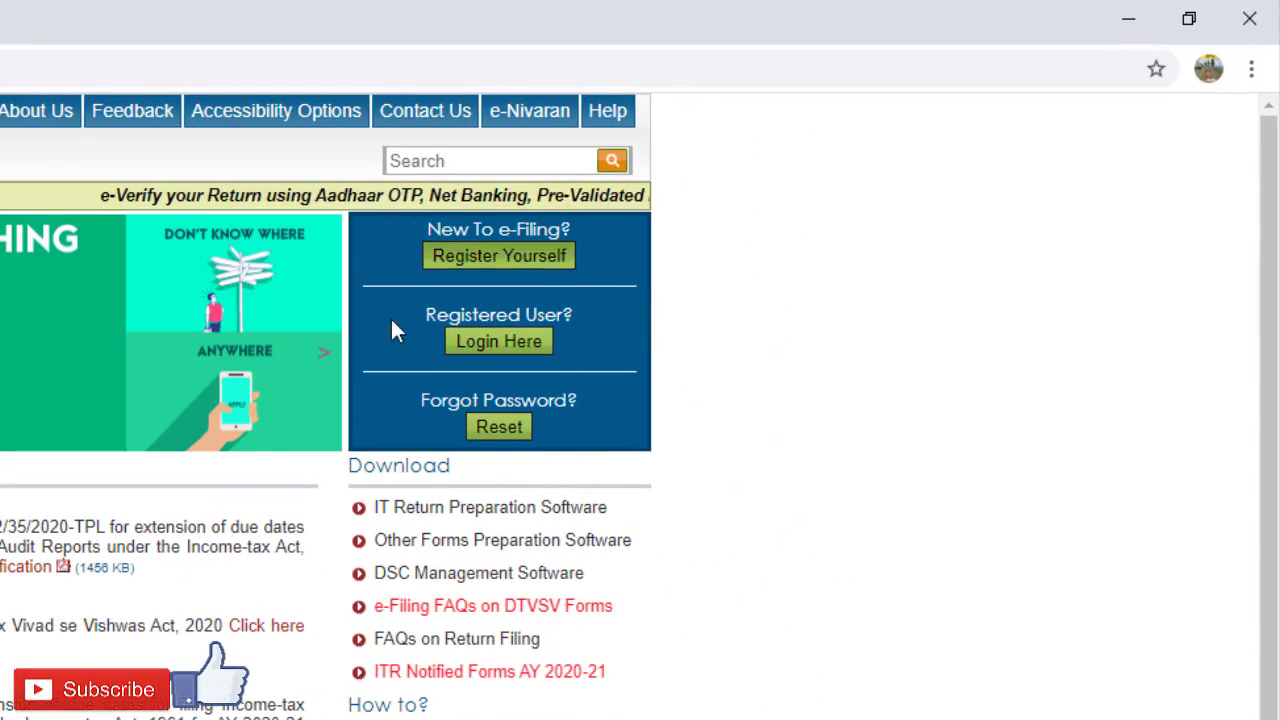
pyautogui.click(503, 340)
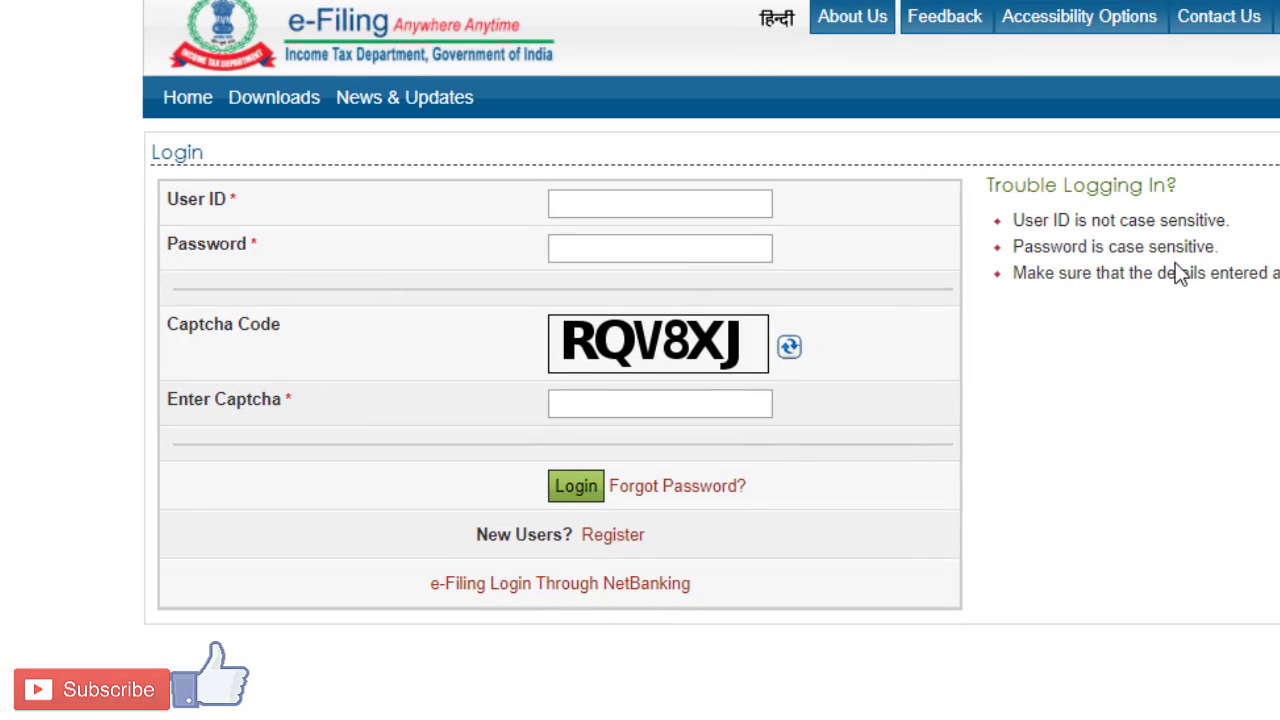
pyautogui.click(718, 202)
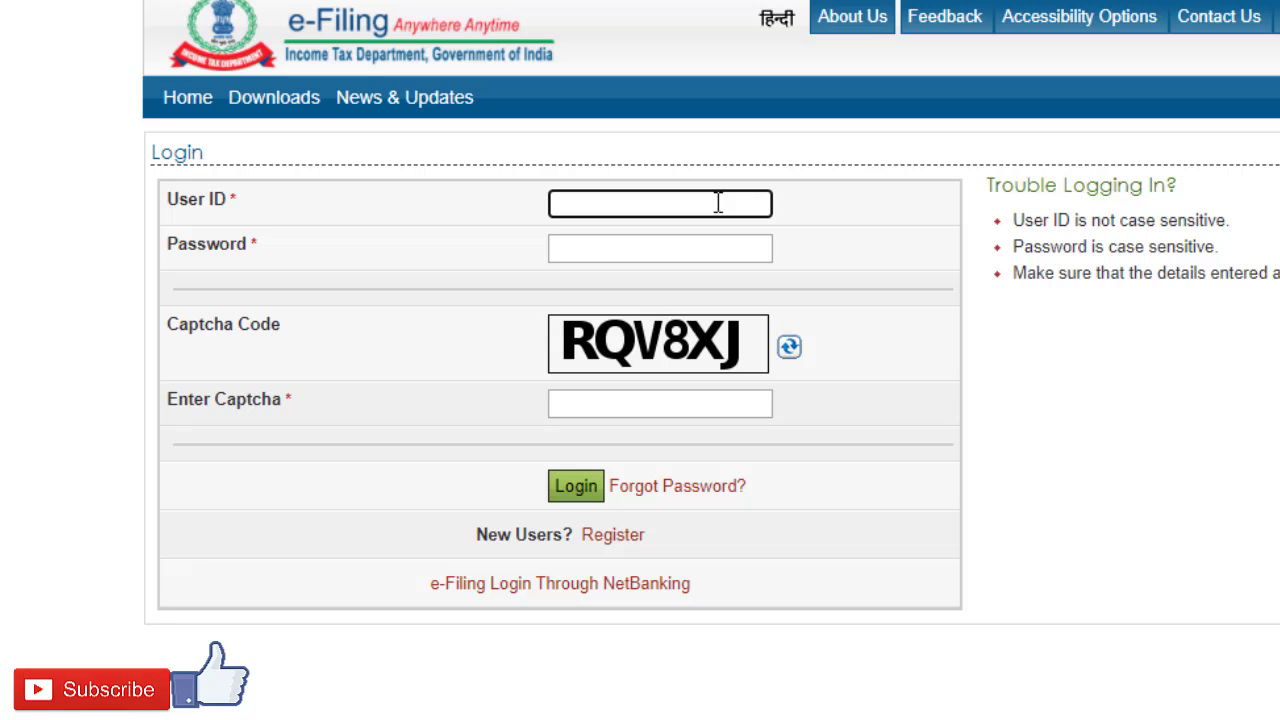
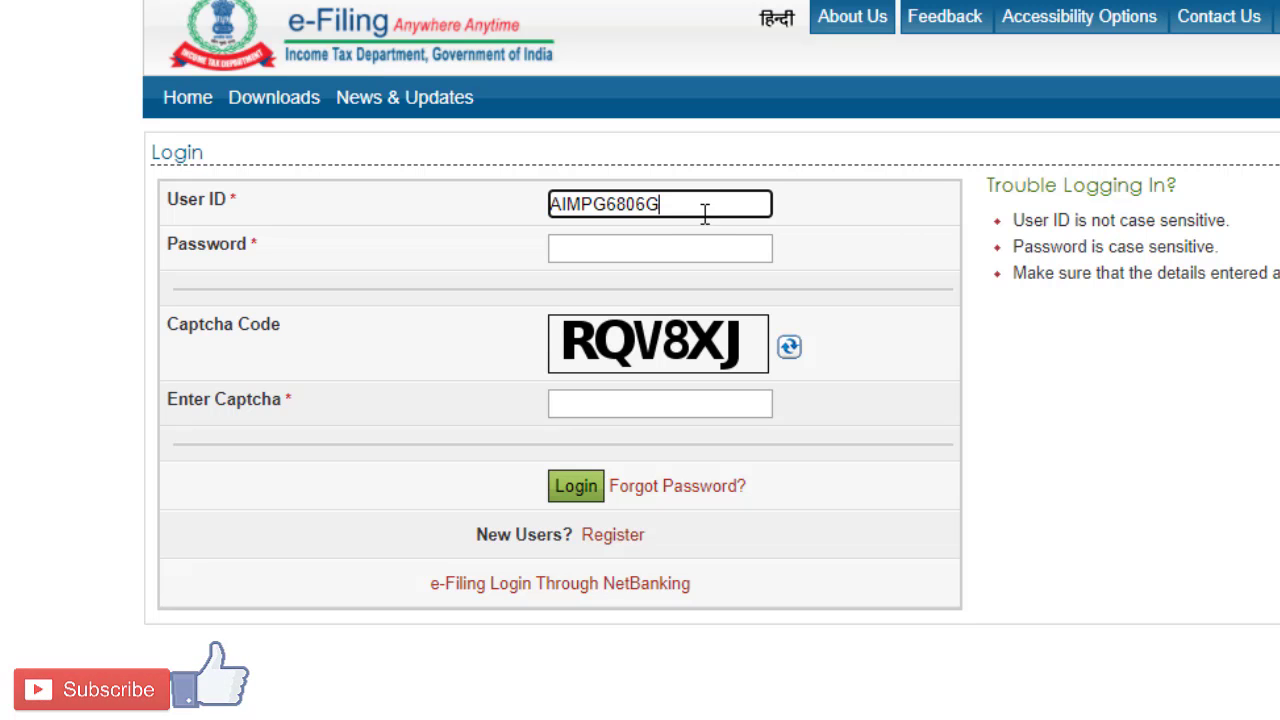
pyautogui.click(685, 242)
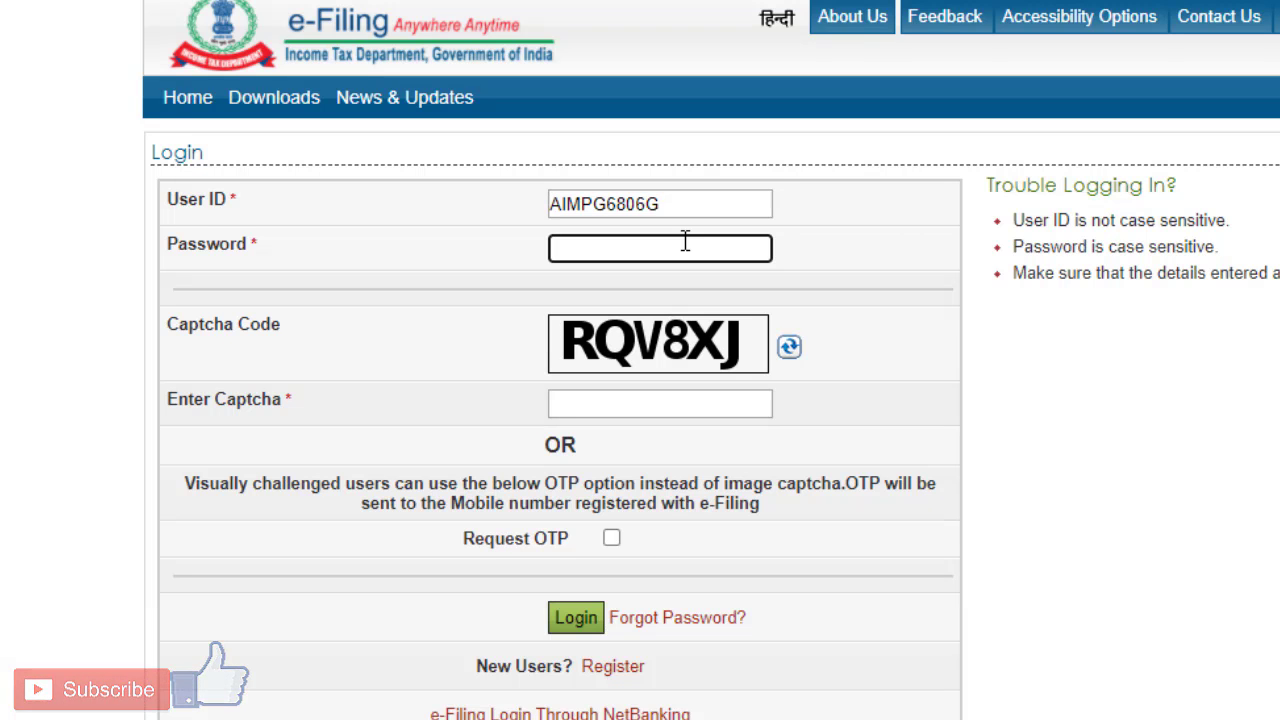
pyautogui.hotkey('ctrl', 'v')
pyautogui.click(663, 408)
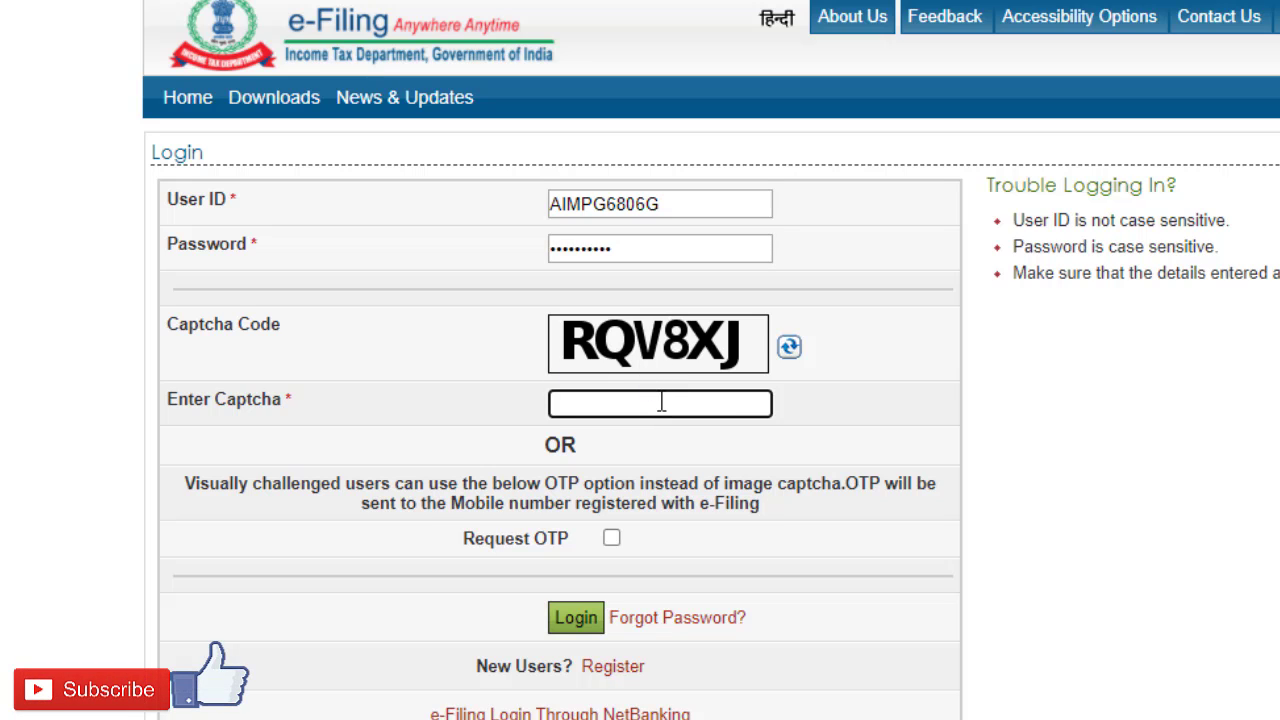
pyautogui.write('RQV8XJ')
pyautogui.click(574, 618)
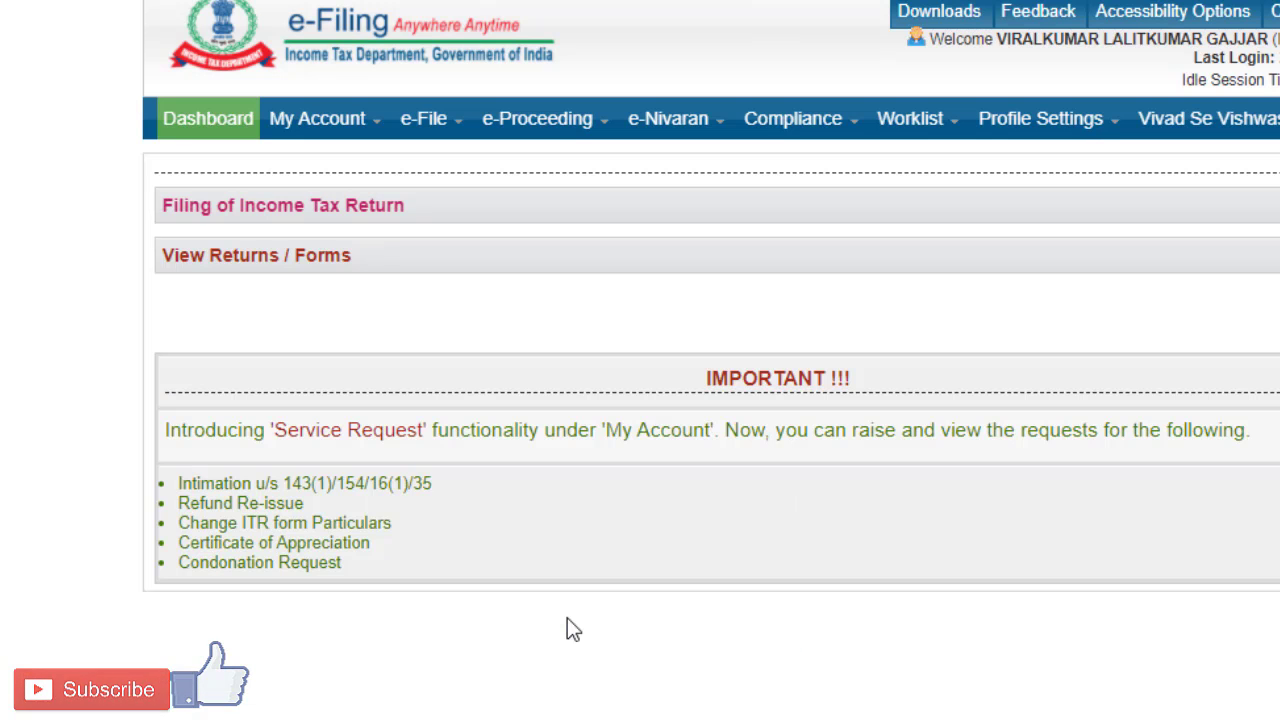
# Step: Start an income tax return for assessment year 2020-21 with form ITR-1, filing type Original/Revised Return and submission mode Prepare and Submit Online
pyautogui.moveTo(435, 128)
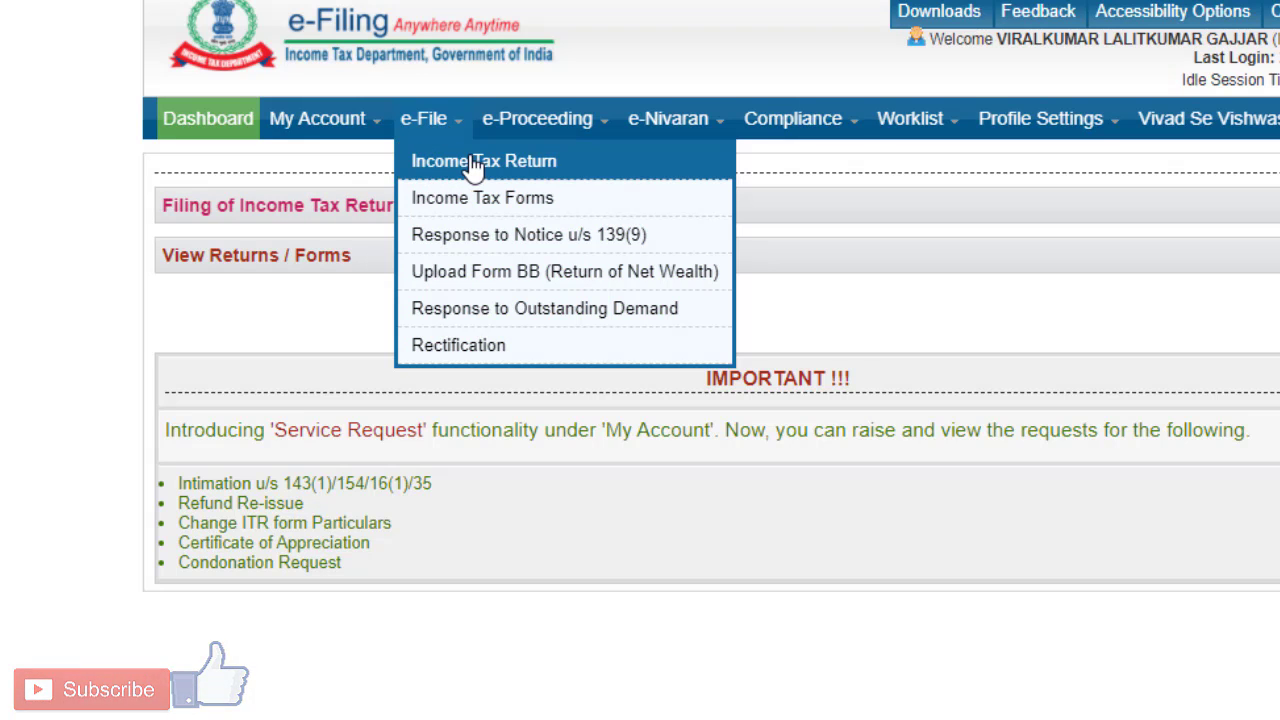
pyautogui.click(475, 162)
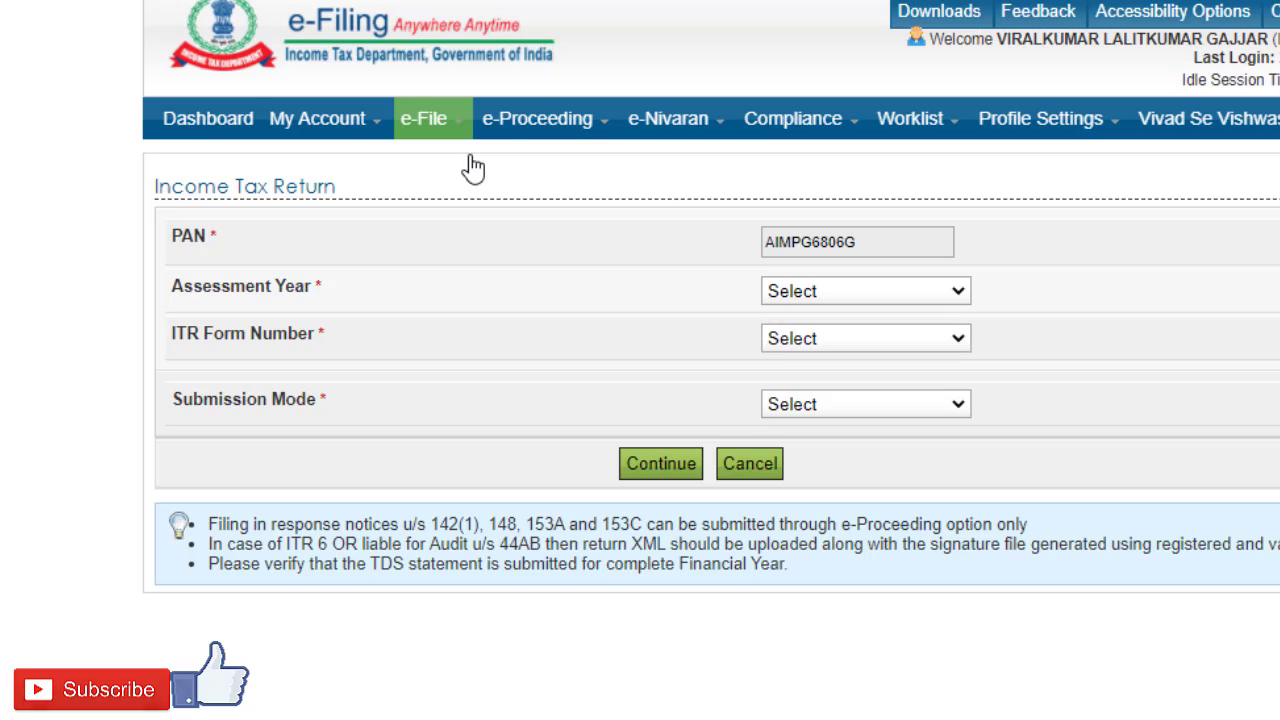
pyautogui.click(885, 291)
pyautogui.click(863, 340)
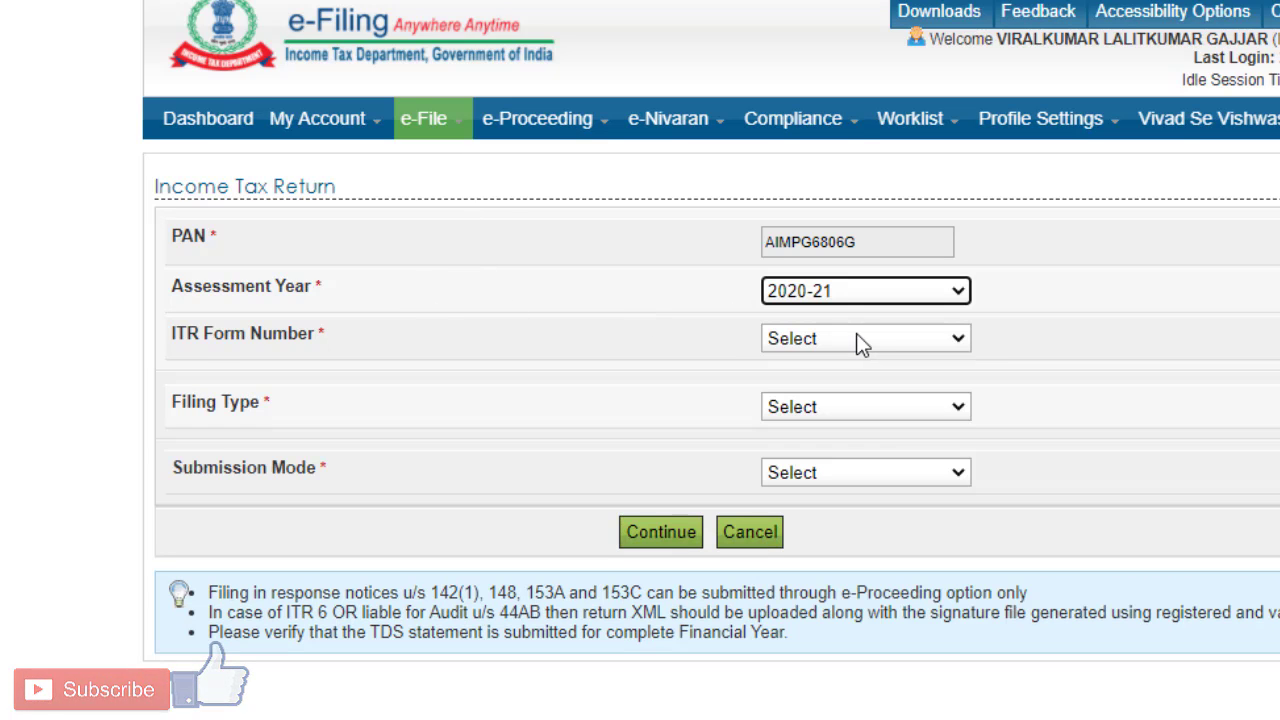
pyautogui.click(851, 340)
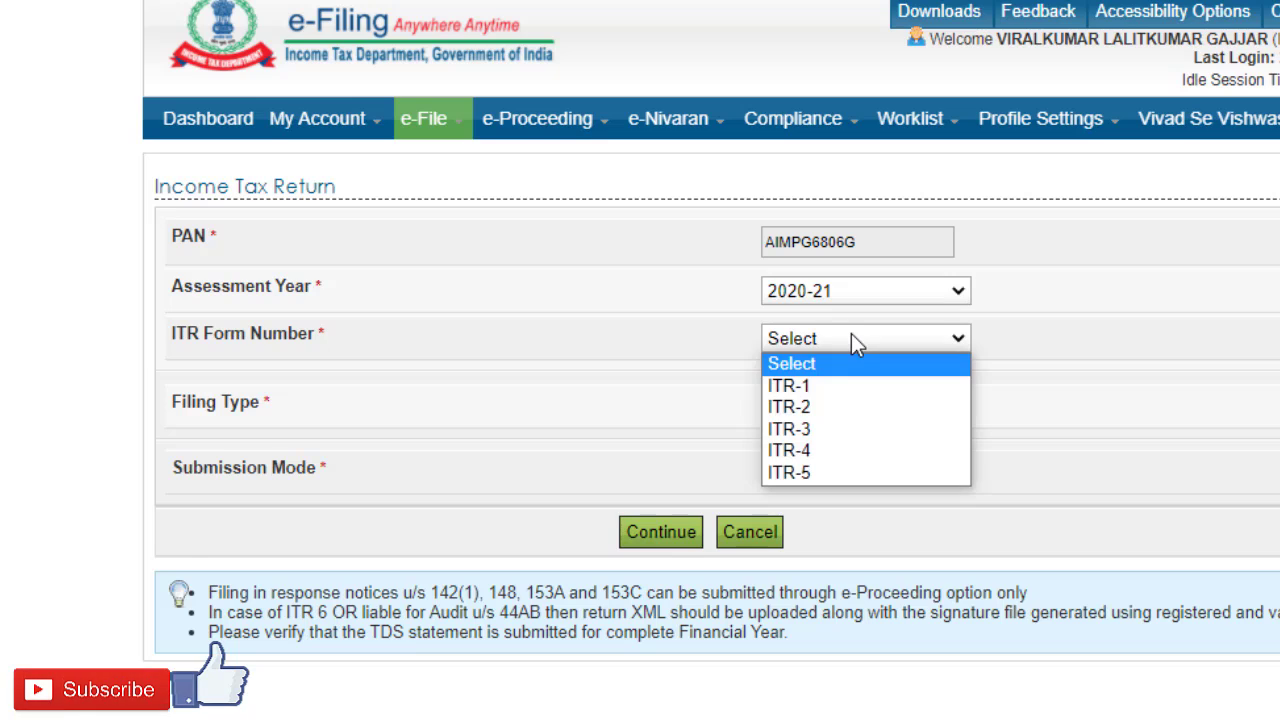
pyautogui.click(836, 386)
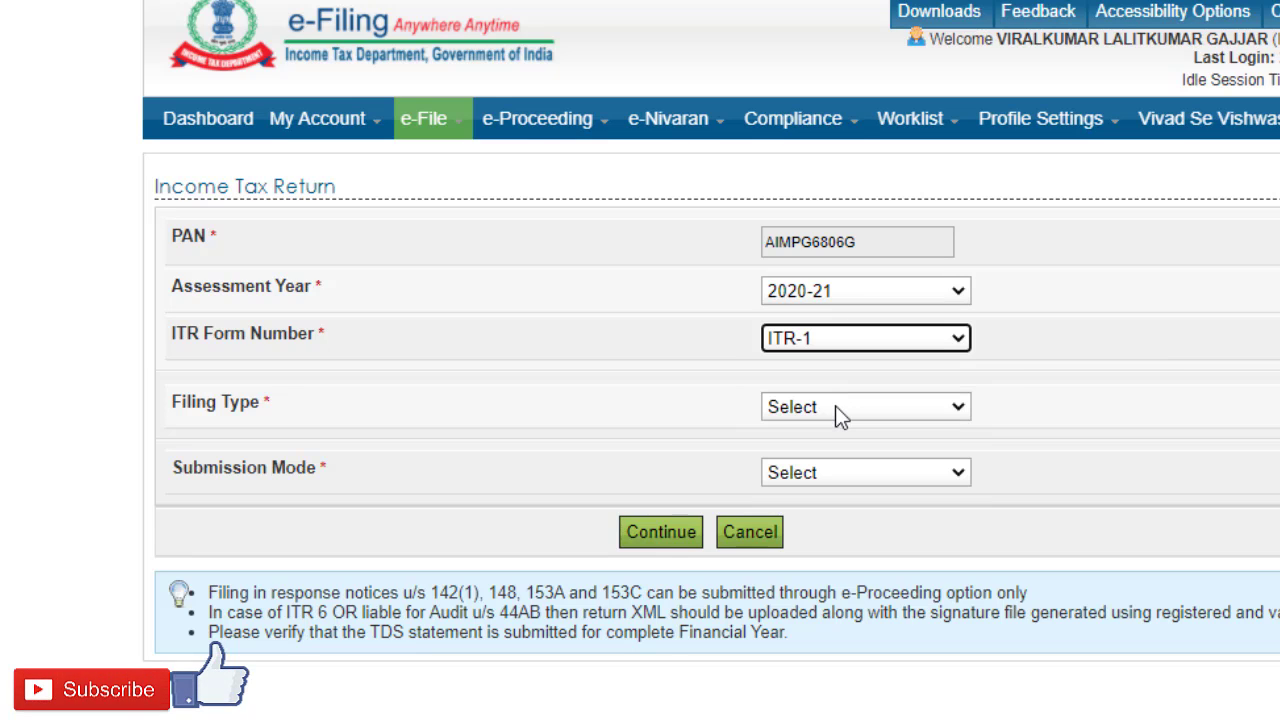
pyautogui.click(835, 406)
pyautogui.click(839, 455)
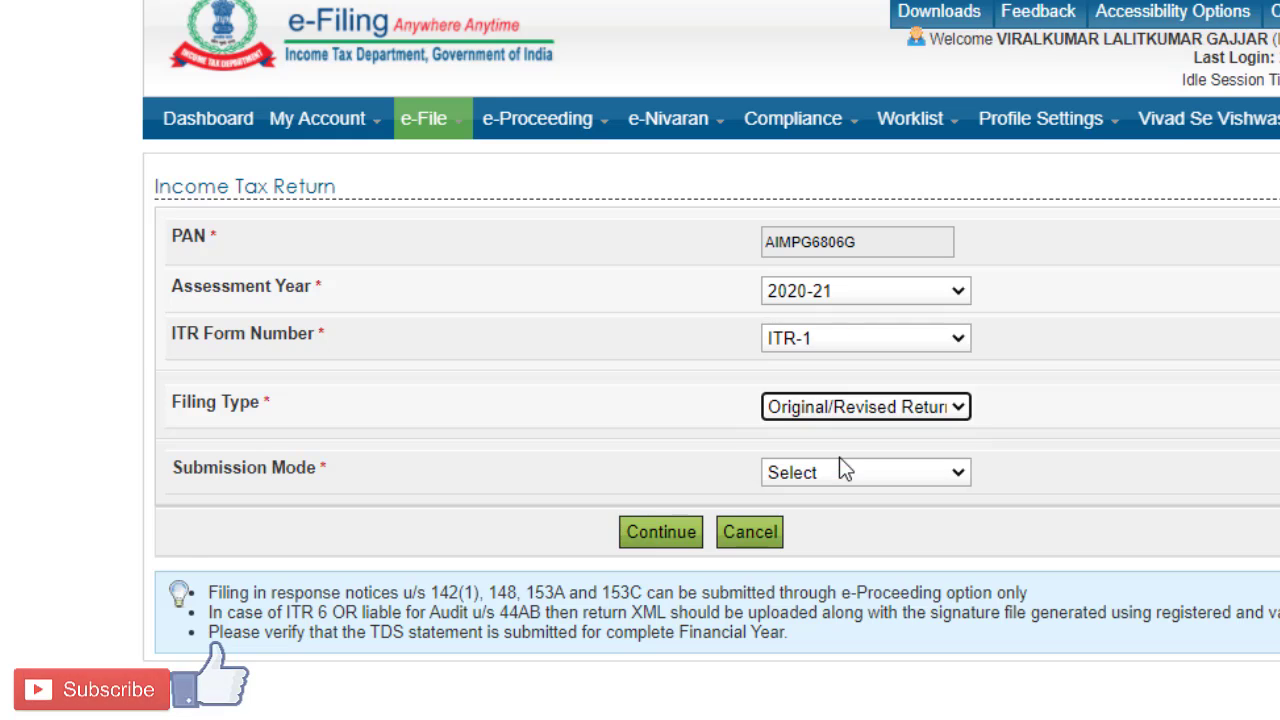
pyautogui.click(897, 474)
pyautogui.click(893, 521)
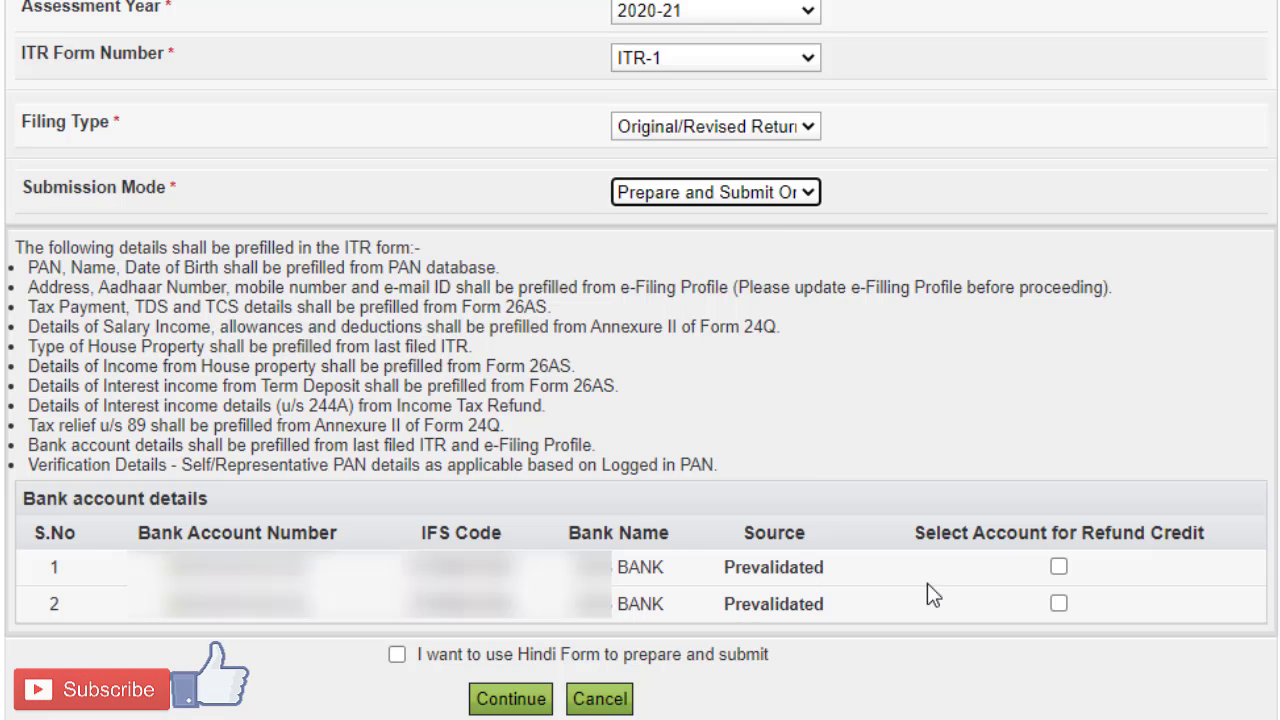
# Step: Select the first bank account for refund credit, agree to check the prefilled data, and continue to the return form
pyautogui.click(1059, 567)
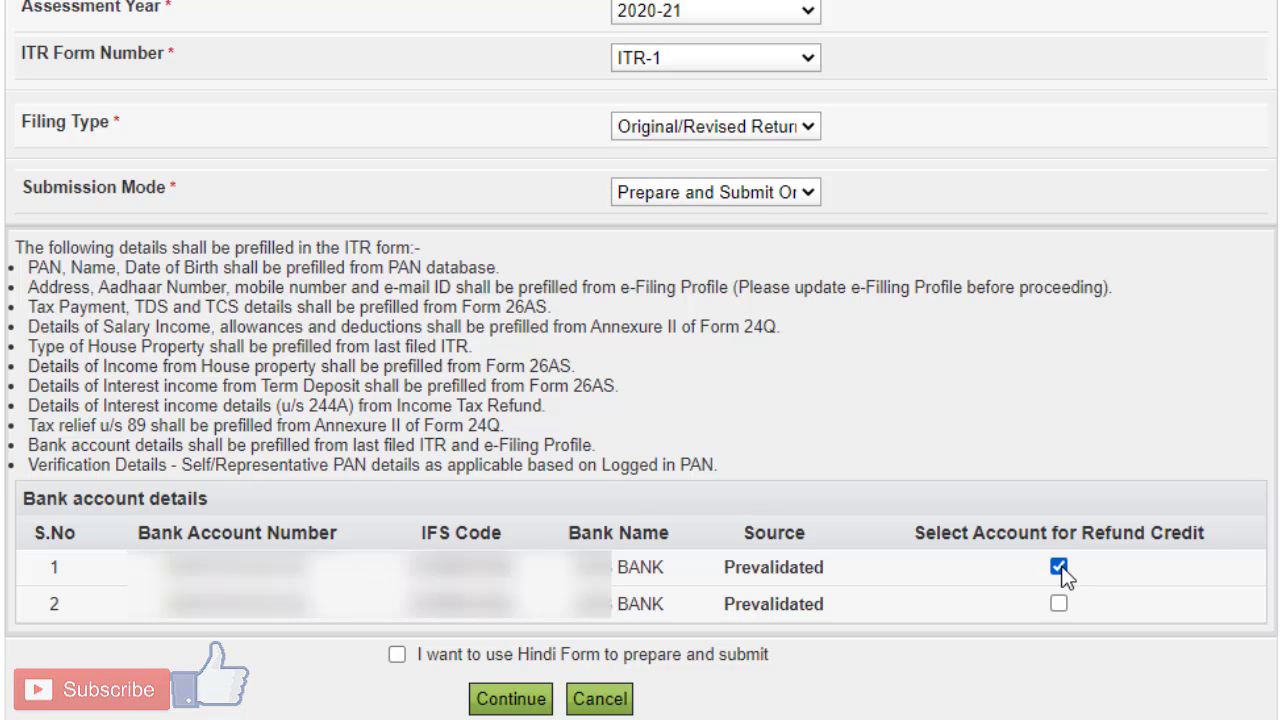
pyautogui.click(527, 699)
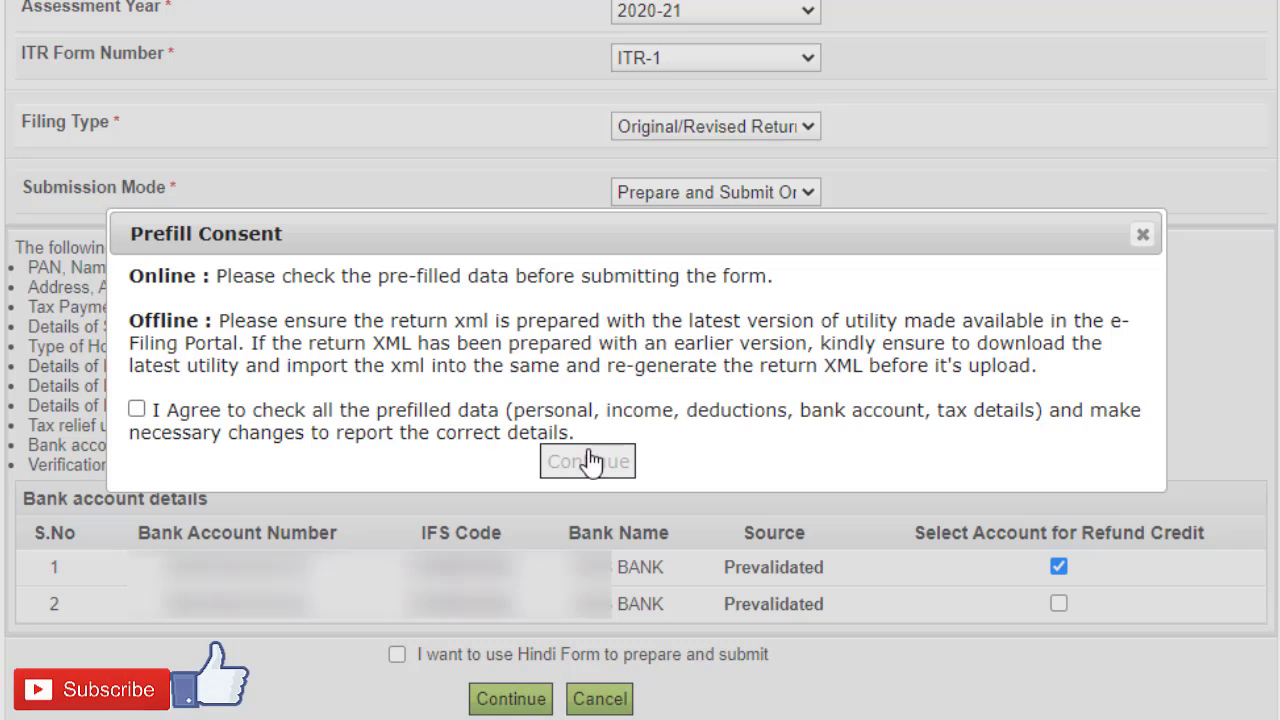
pyautogui.click(136, 410)
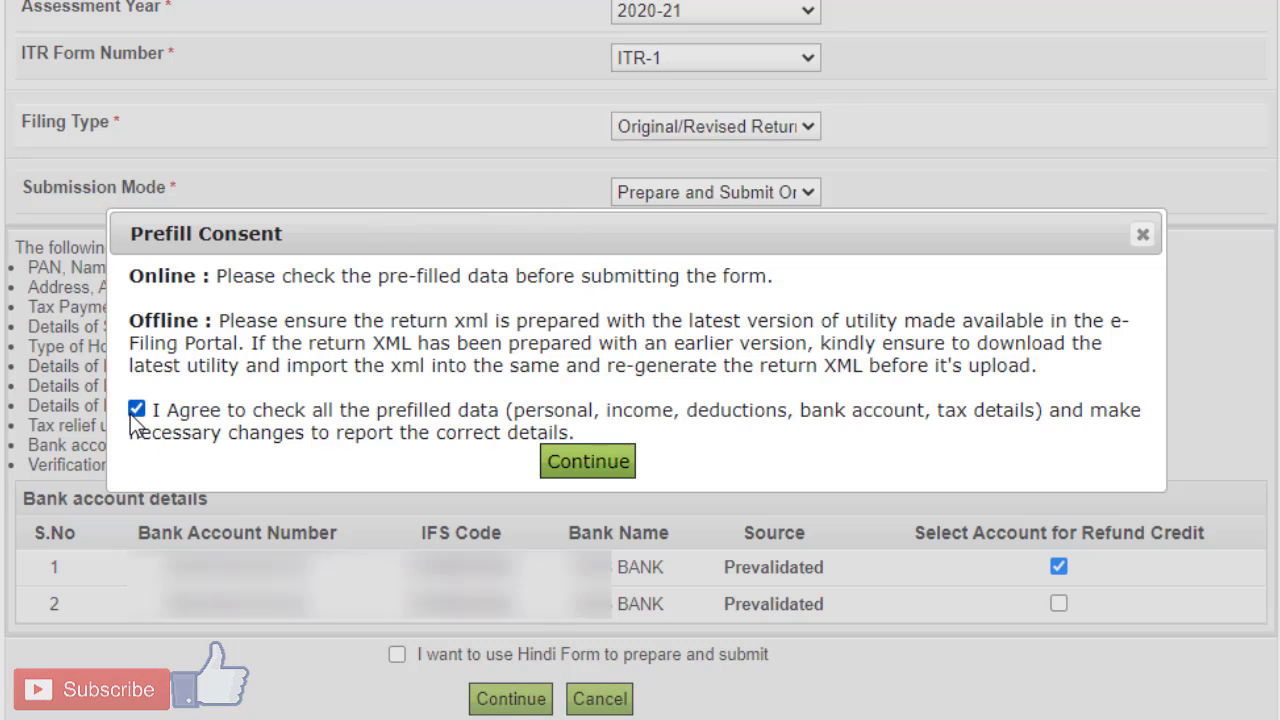
pyautogui.click(588, 462)
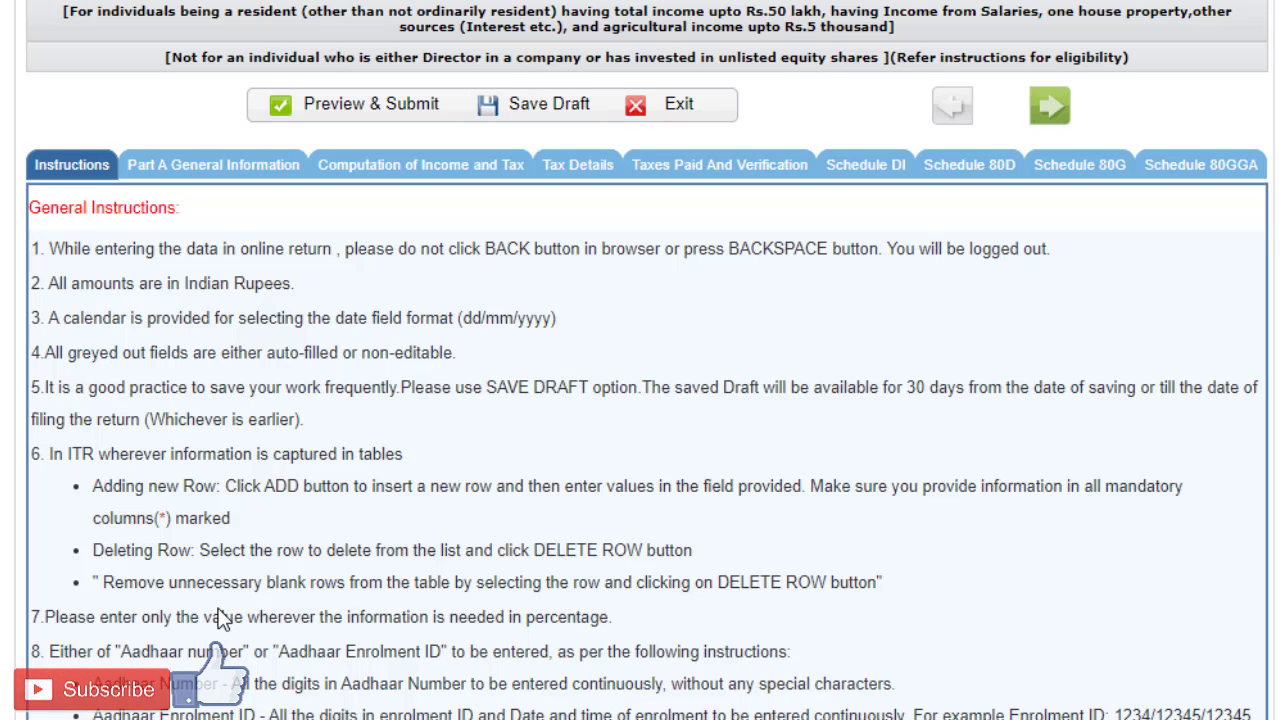
# Step: Read through the general instructions and save the return as a draft
pyautogui.scroll(-2, 704, 700)
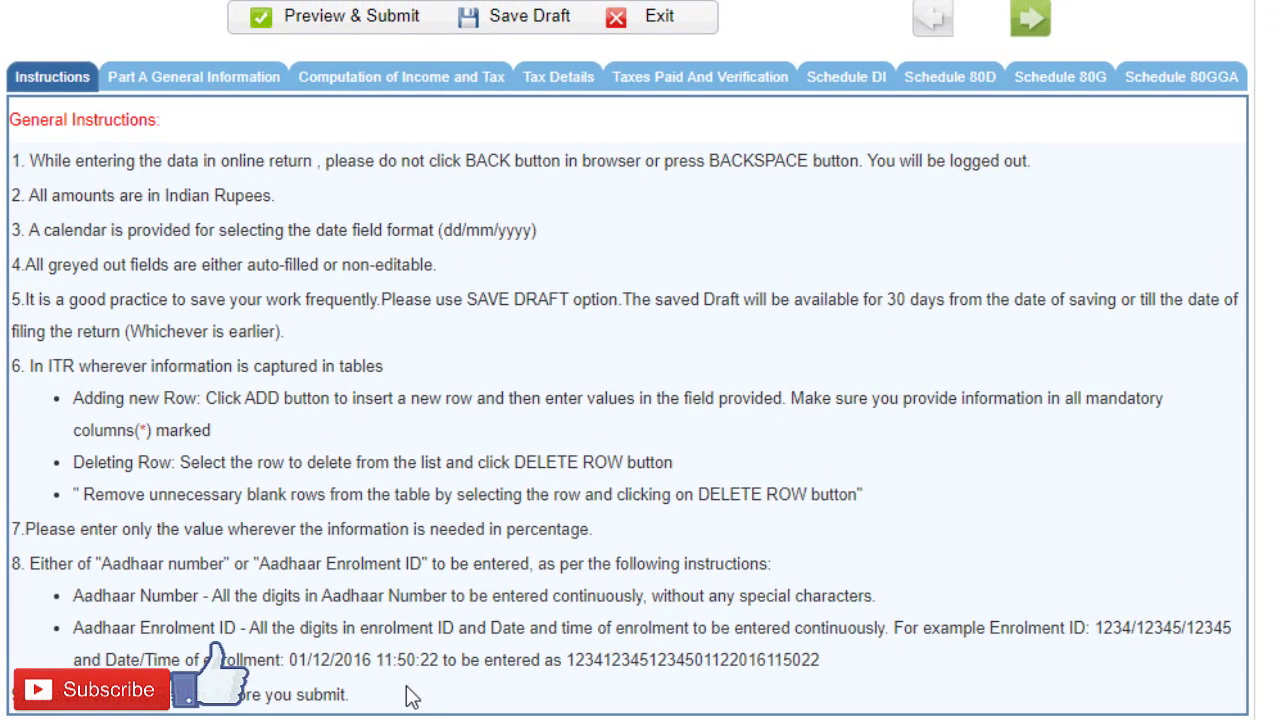
pyautogui.click(529, 716)
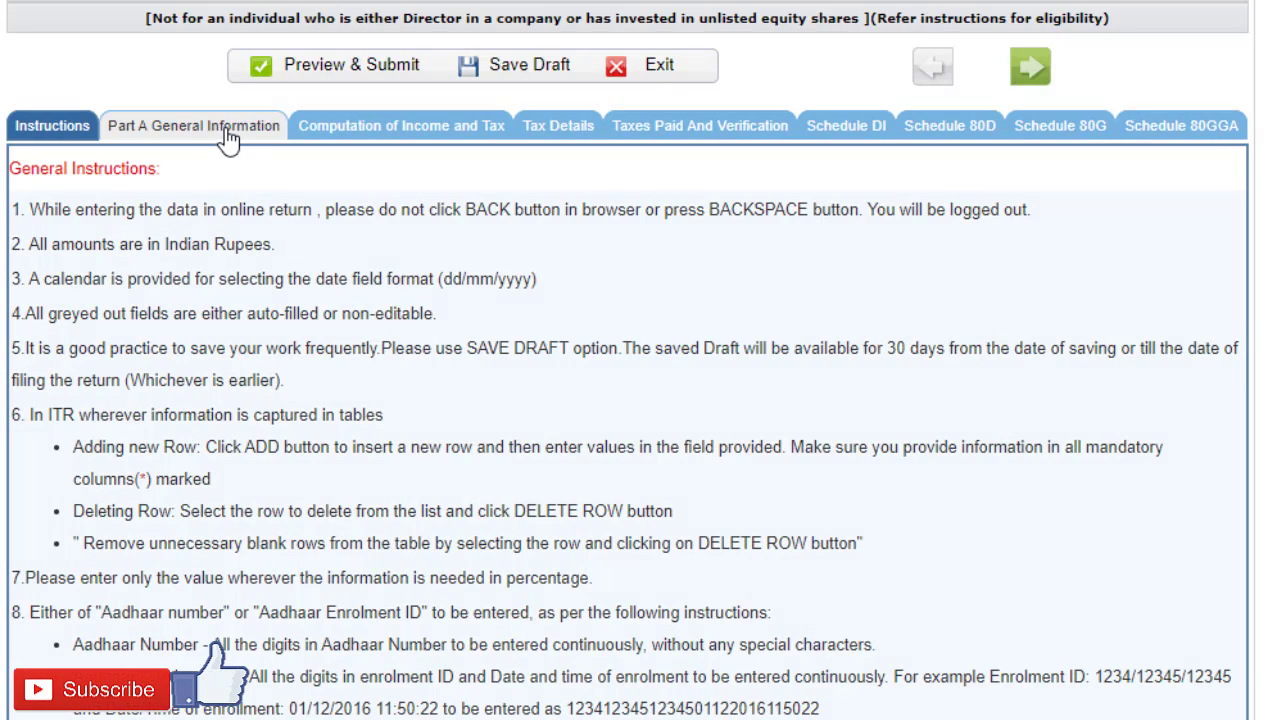
# Step: In Part A General Information, set the nature of employment to State Government and the filing section to 139(1)-On or before due date
pyautogui.click(228, 137)
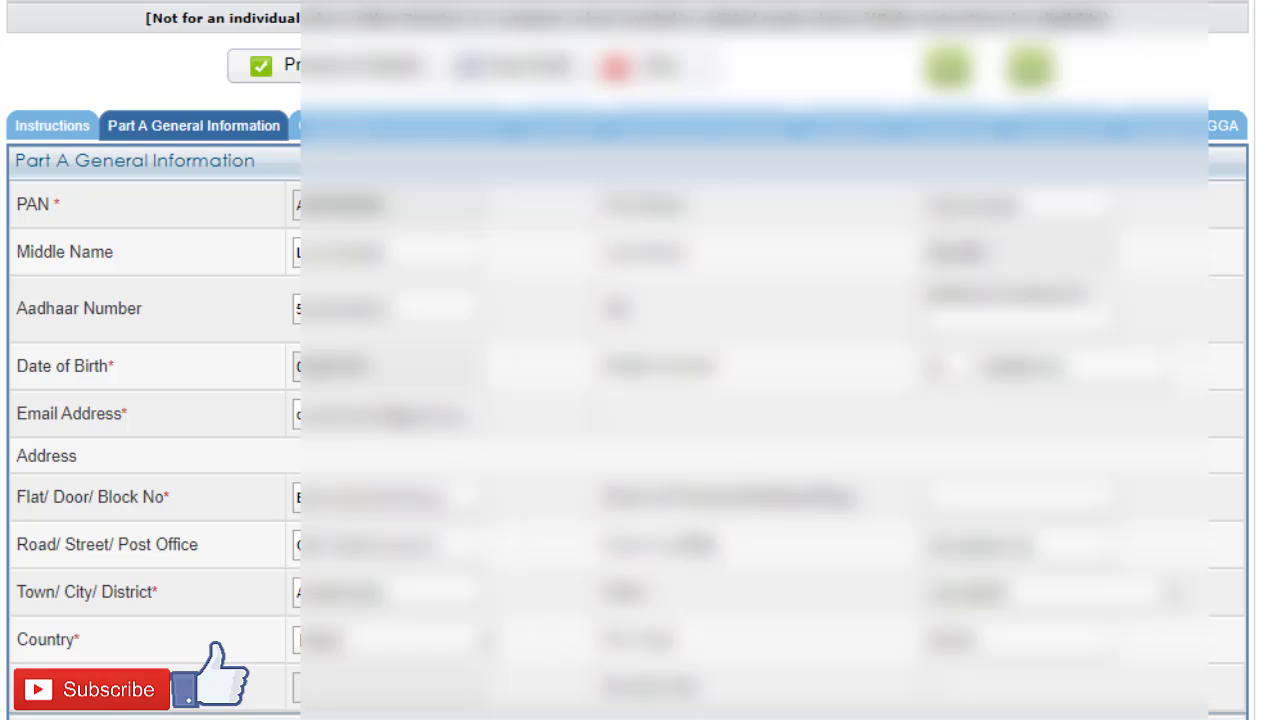
pyautogui.scroll(-5, 676, 486)
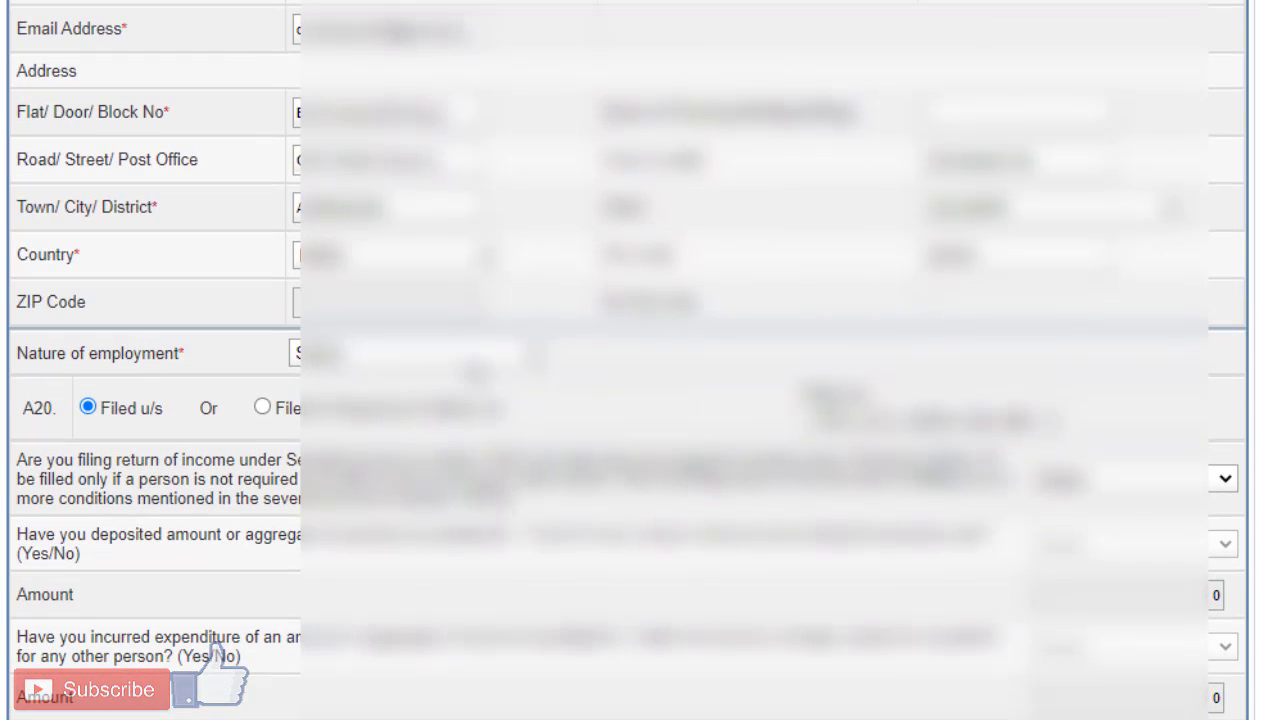
pyautogui.click(476, 356)
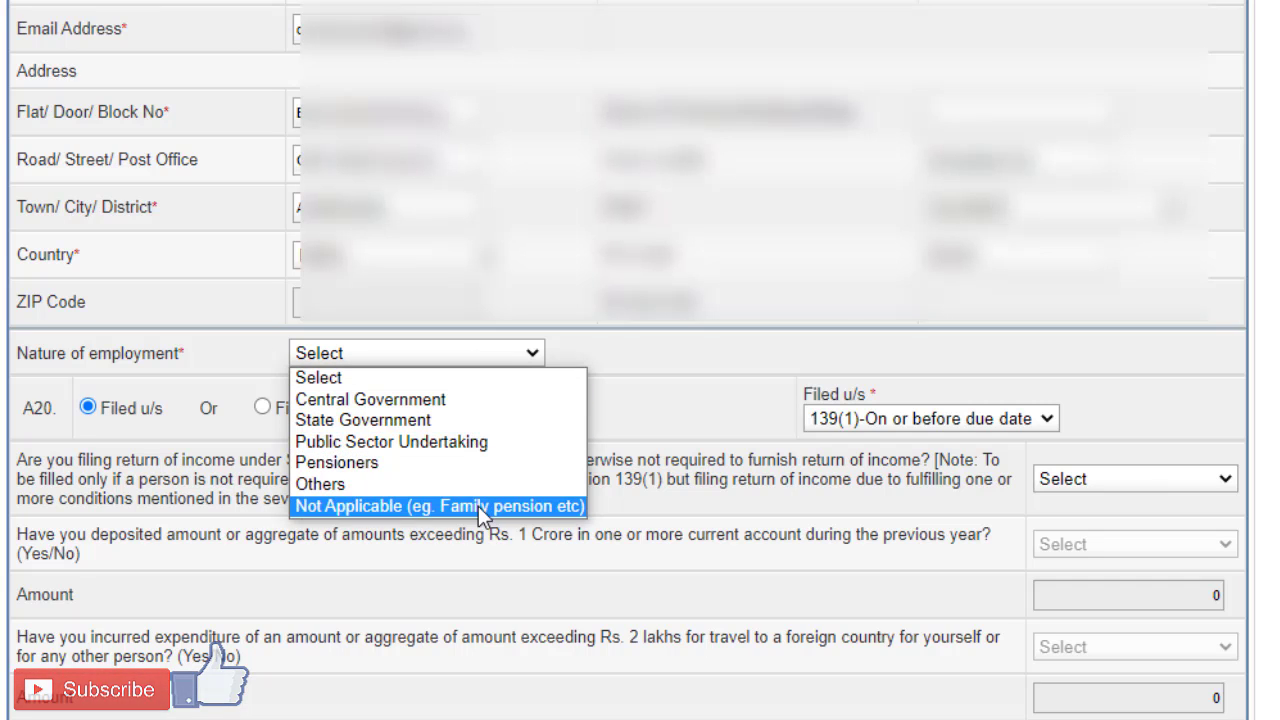
pyautogui.click(471, 424)
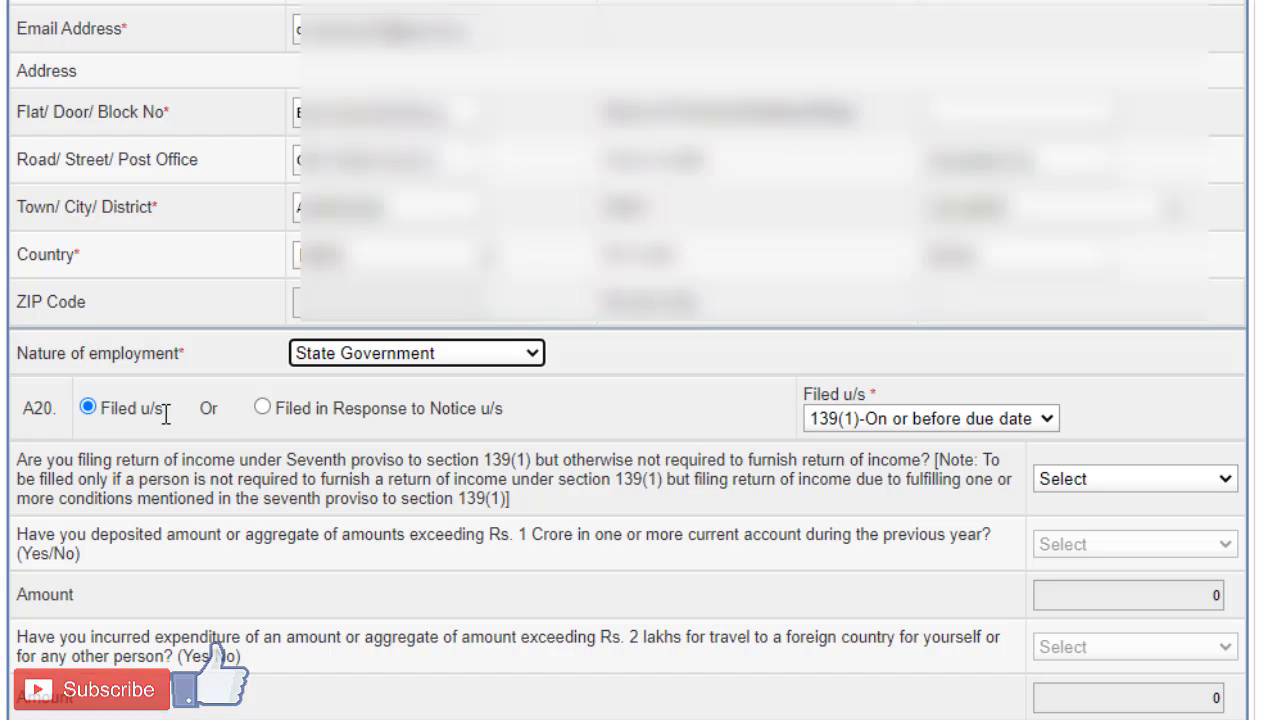
pyautogui.click(959, 425)
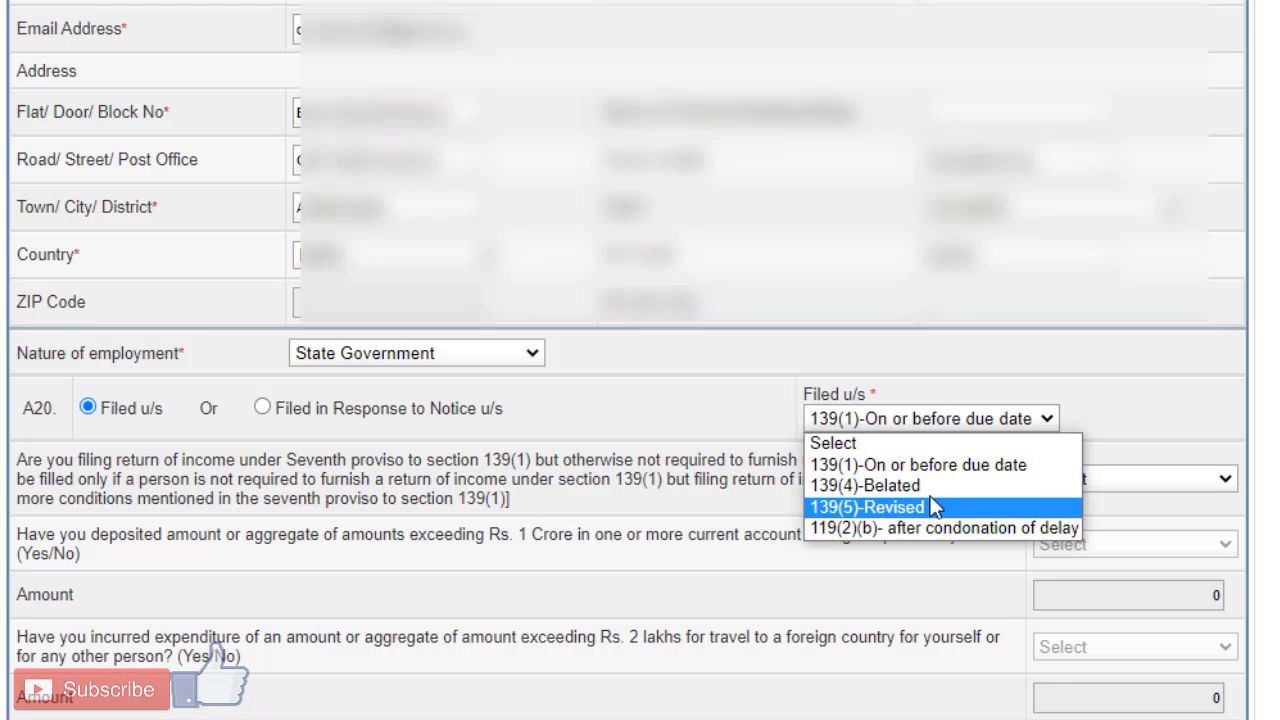
pyautogui.click(876, 466)
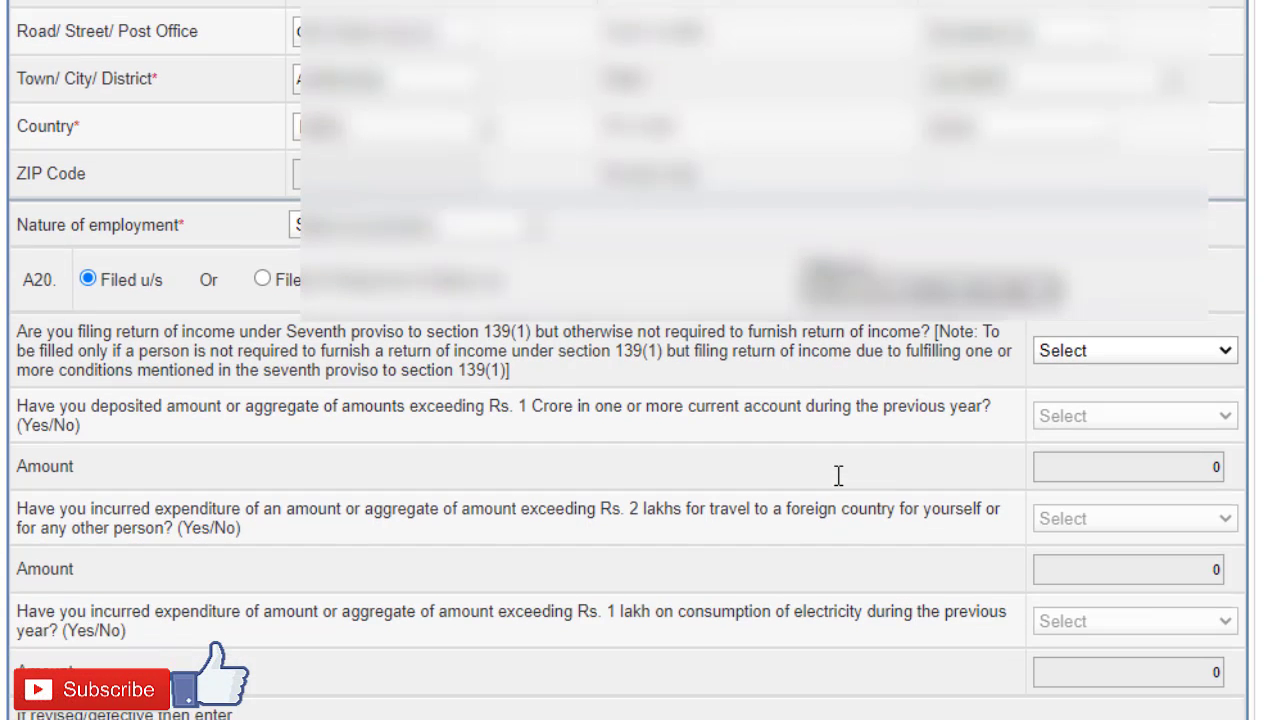
# Step: Answer NO to filing under the seventh proviso to section 139(1), and save the draft
pyautogui.scroll(-2, 860, 470)
pyautogui.click(1182, 357)
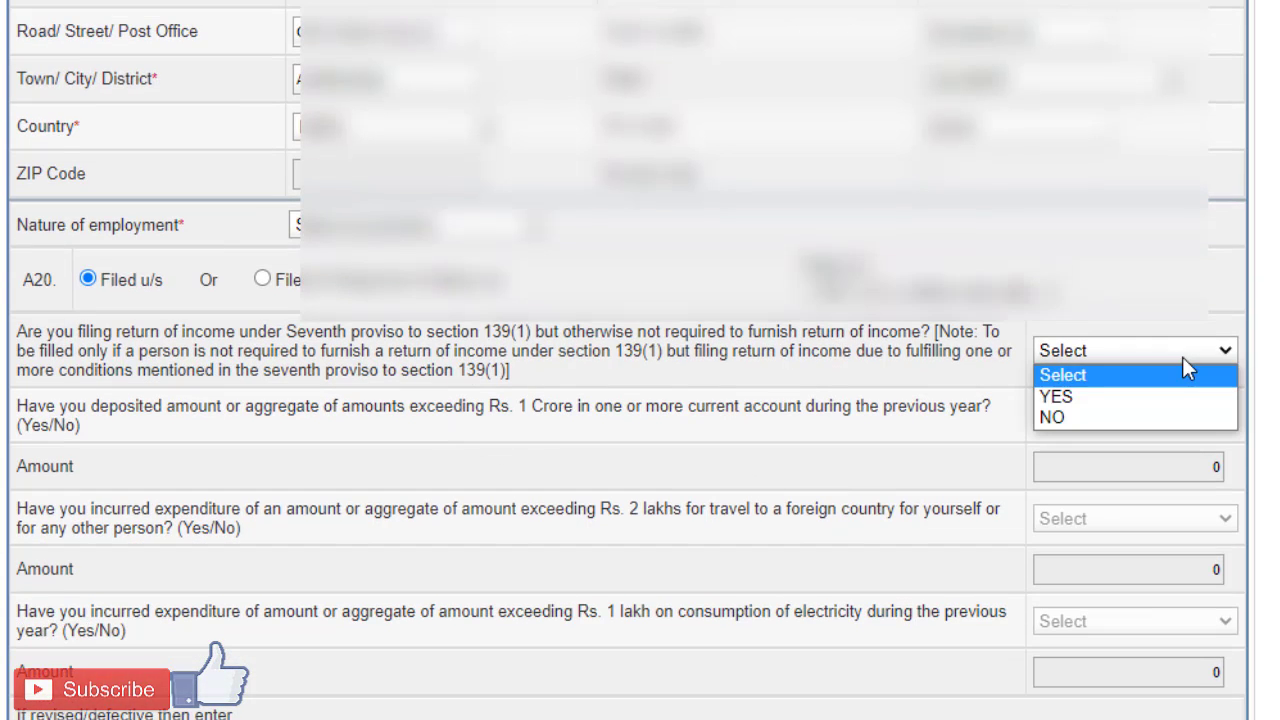
pyautogui.click(1133, 418)
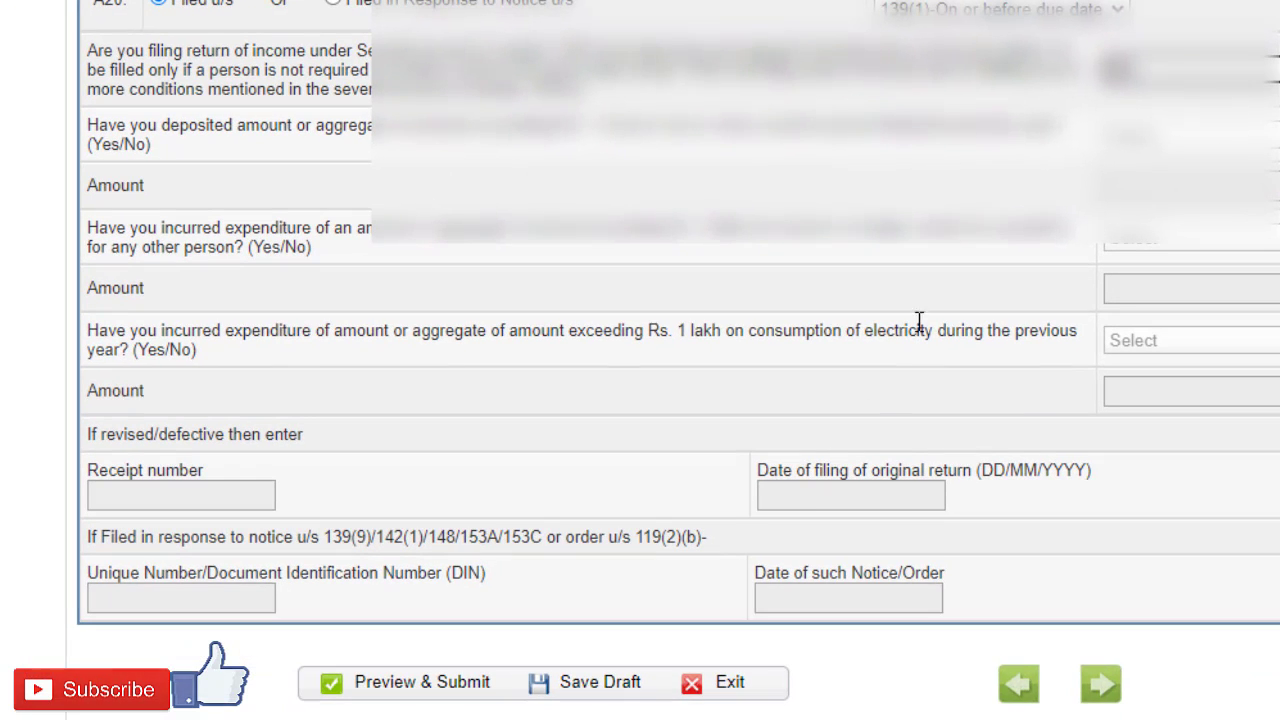
pyautogui.click(588, 690)
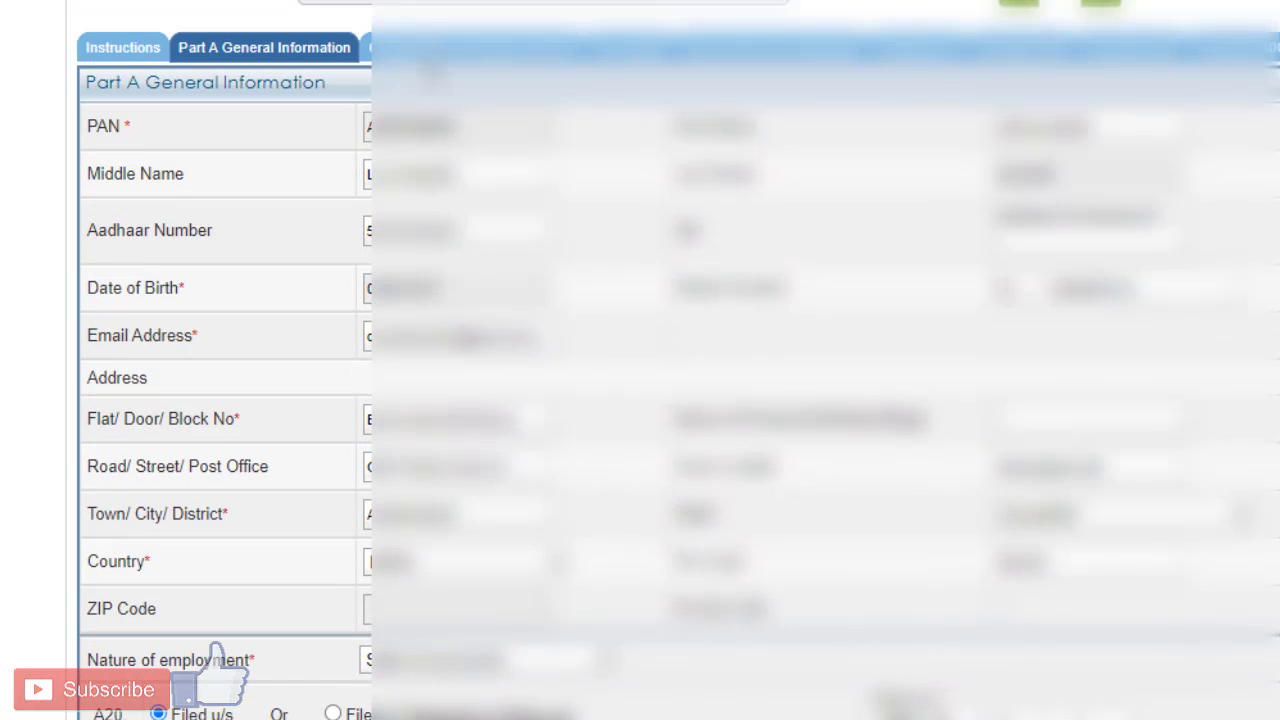
# Step: Open Computation of Income and Tax and review the salary figures, the exempt allowance options and the section 16 deductions
pyautogui.click(428, 60)
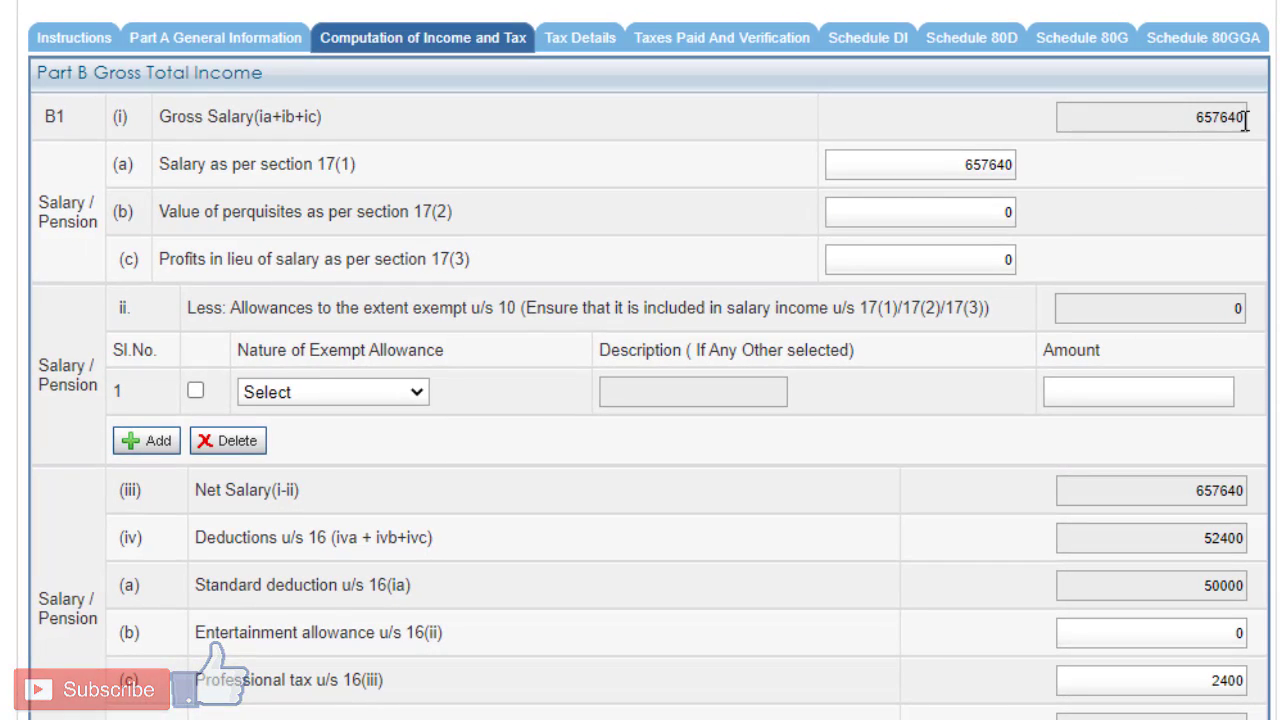
pyautogui.scroll(-2, 424, 92)
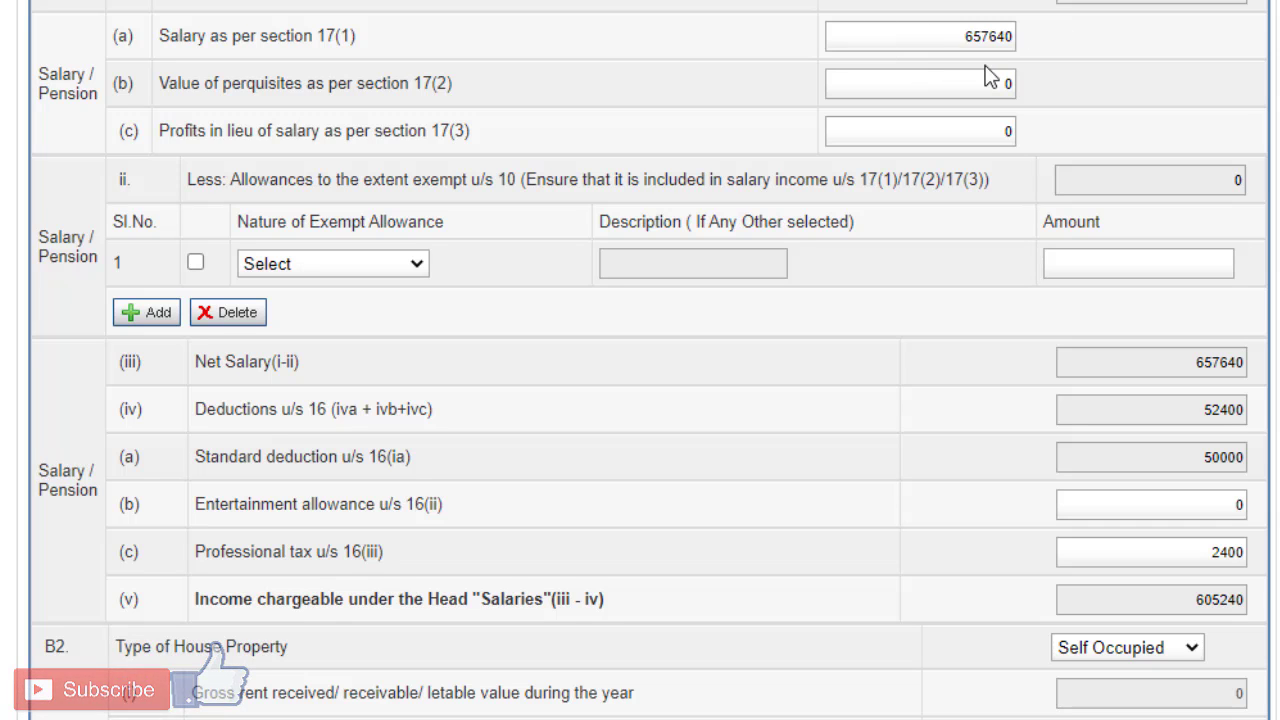
pyautogui.scroll(-2, 985, 77)
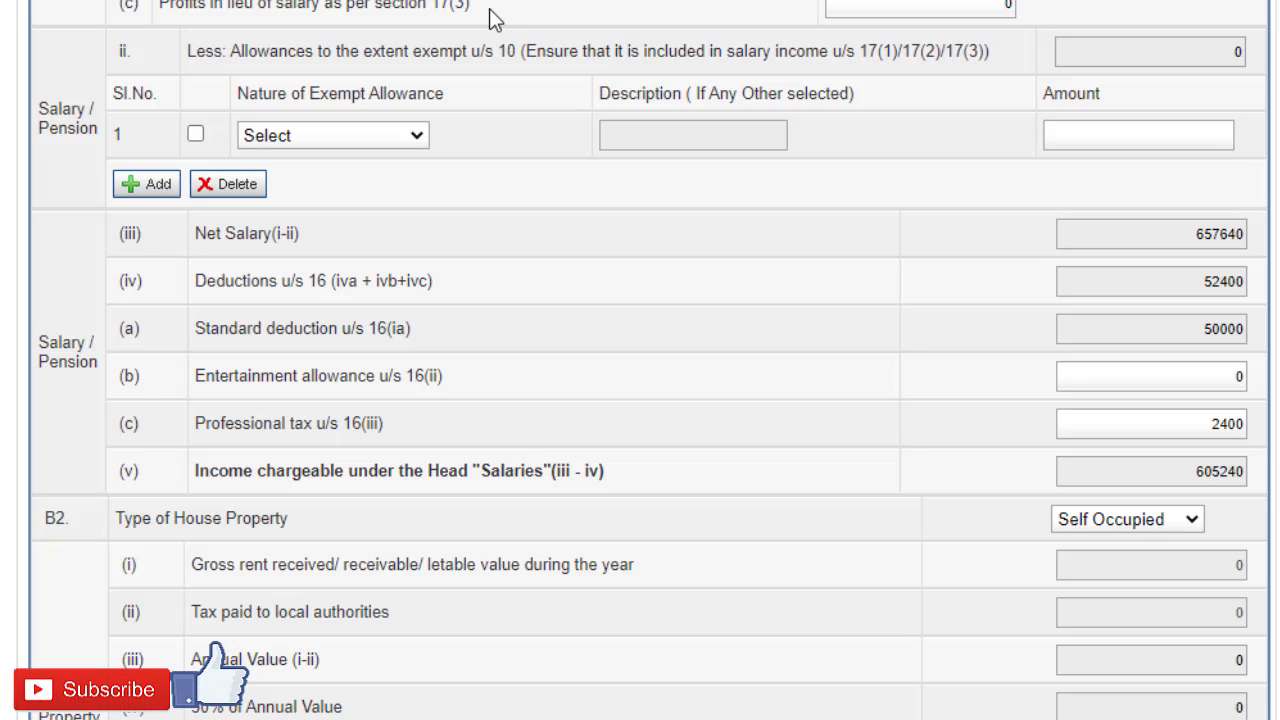
pyautogui.click(416, 135)
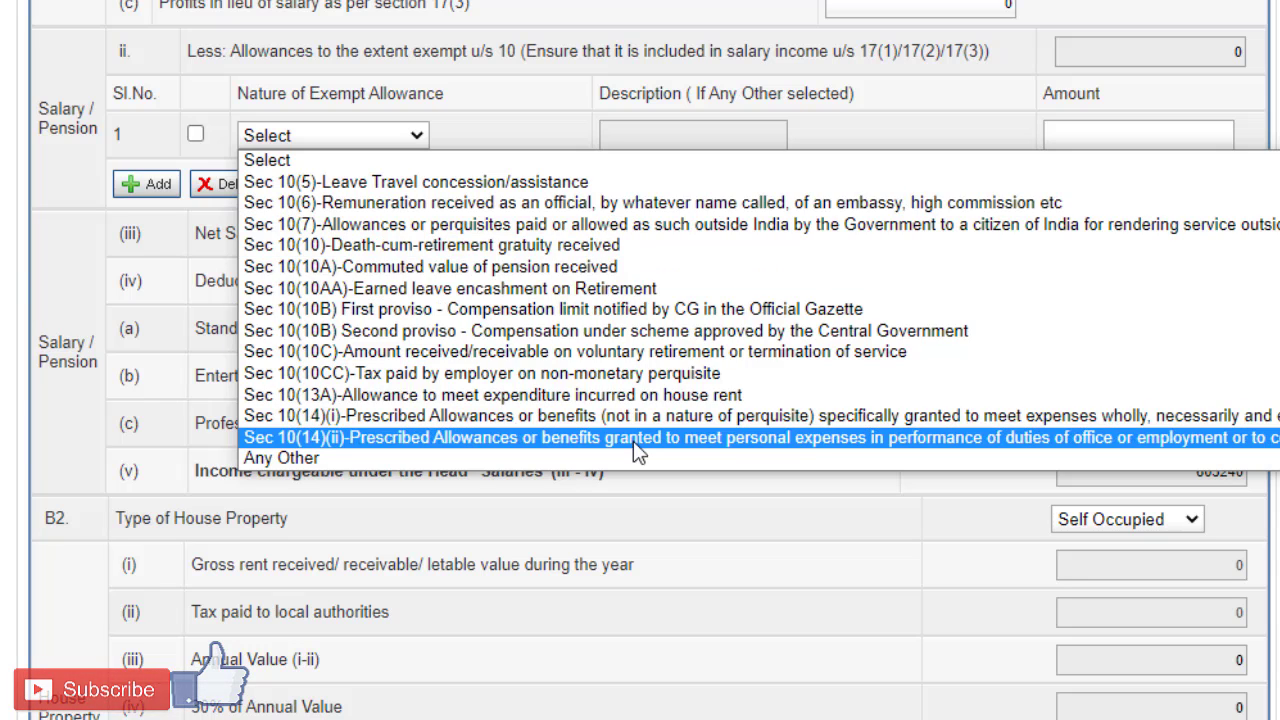
pyautogui.click(547, 117)
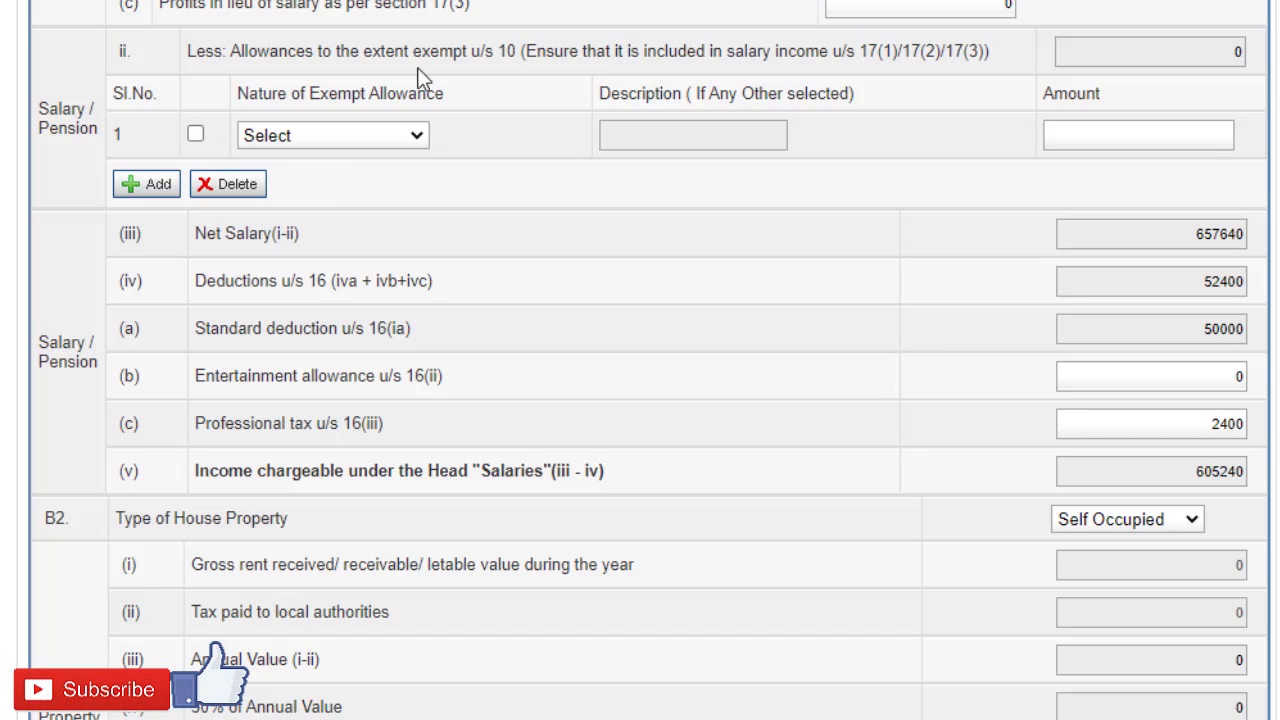
pyautogui.scroll(-2, 425, 192)
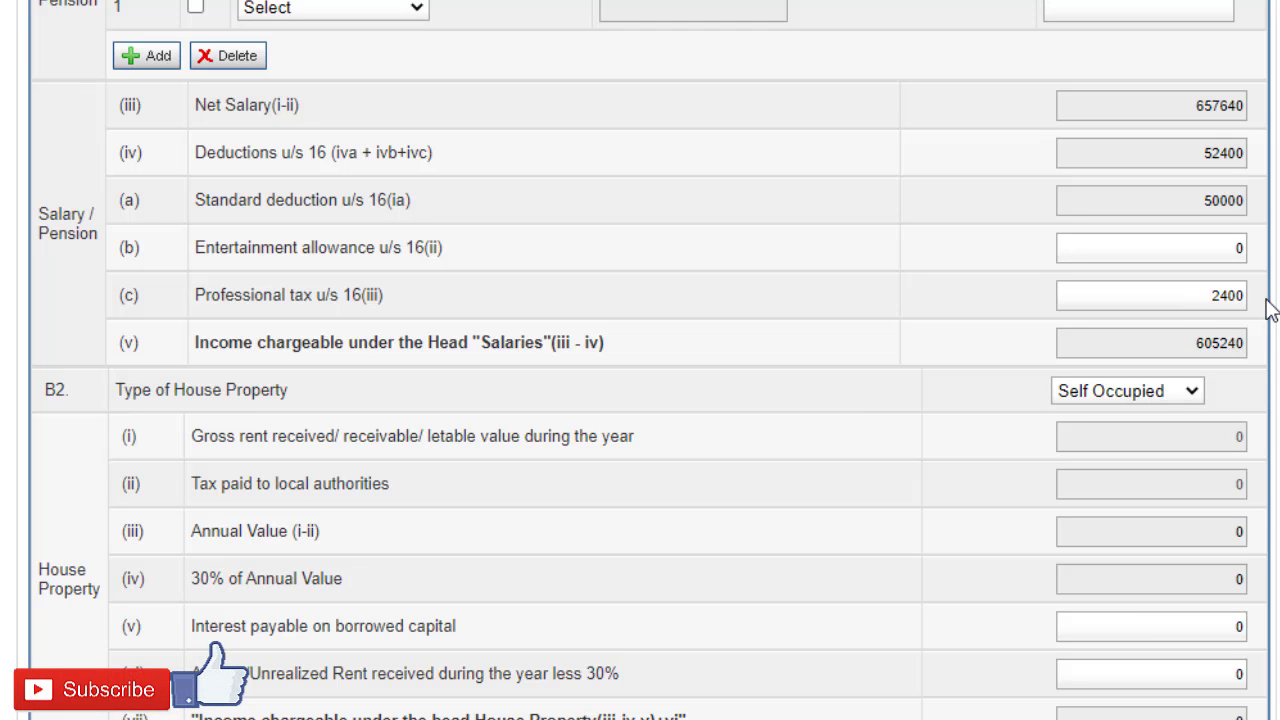
# Step: Review the salary total and the available options for the type of house property in section B2
pyautogui.scroll(-1, 1276, 312)
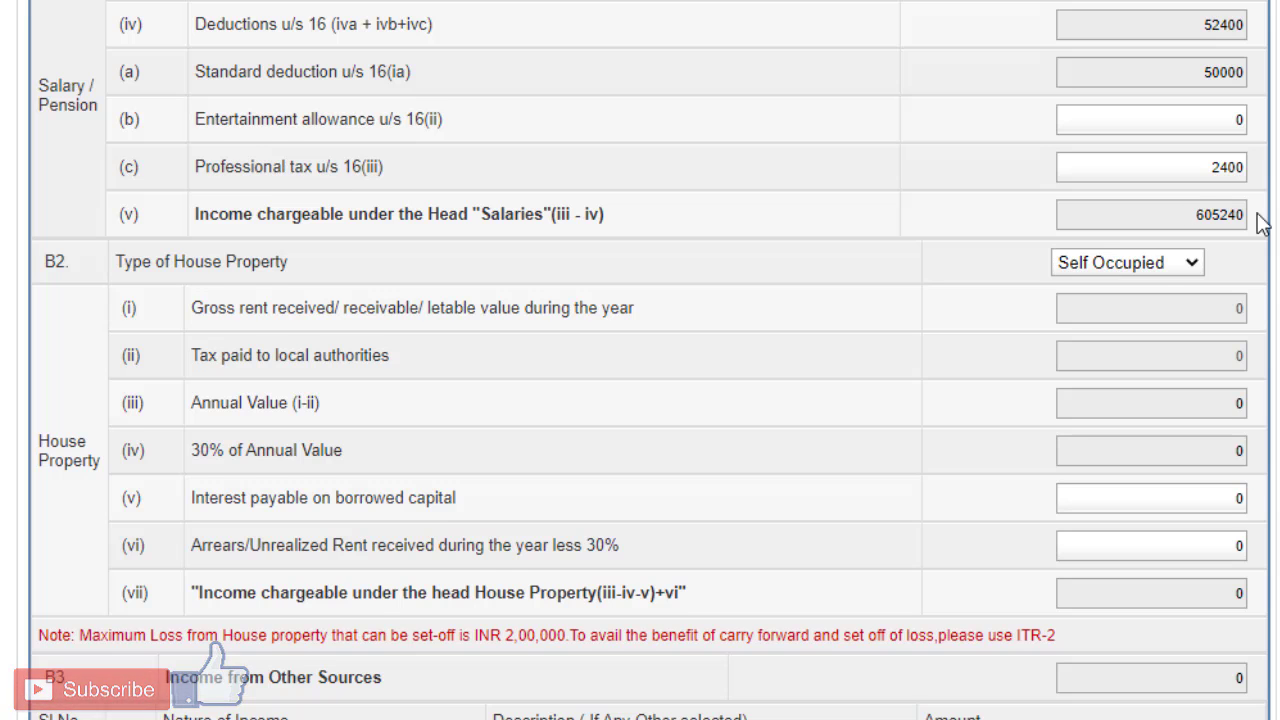
pyautogui.scroll(-2, 1258, 228)
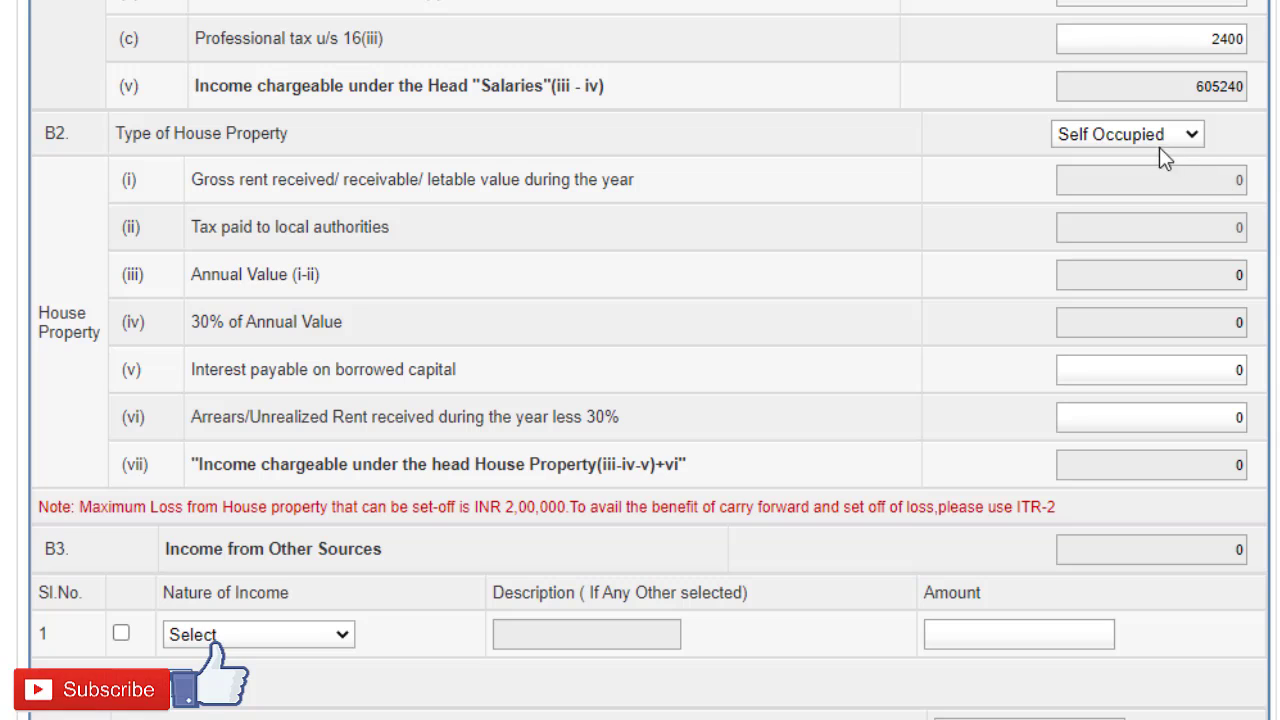
pyautogui.click(1185, 136)
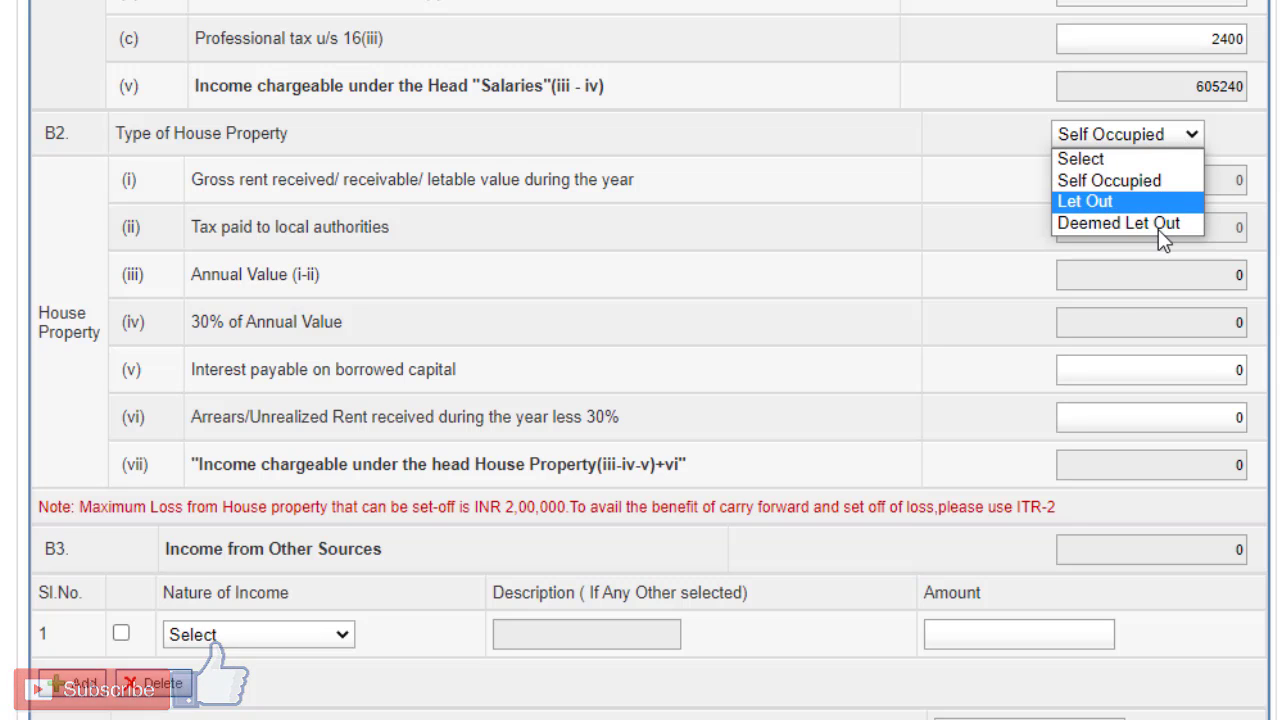
pyautogui.click(586, 393)
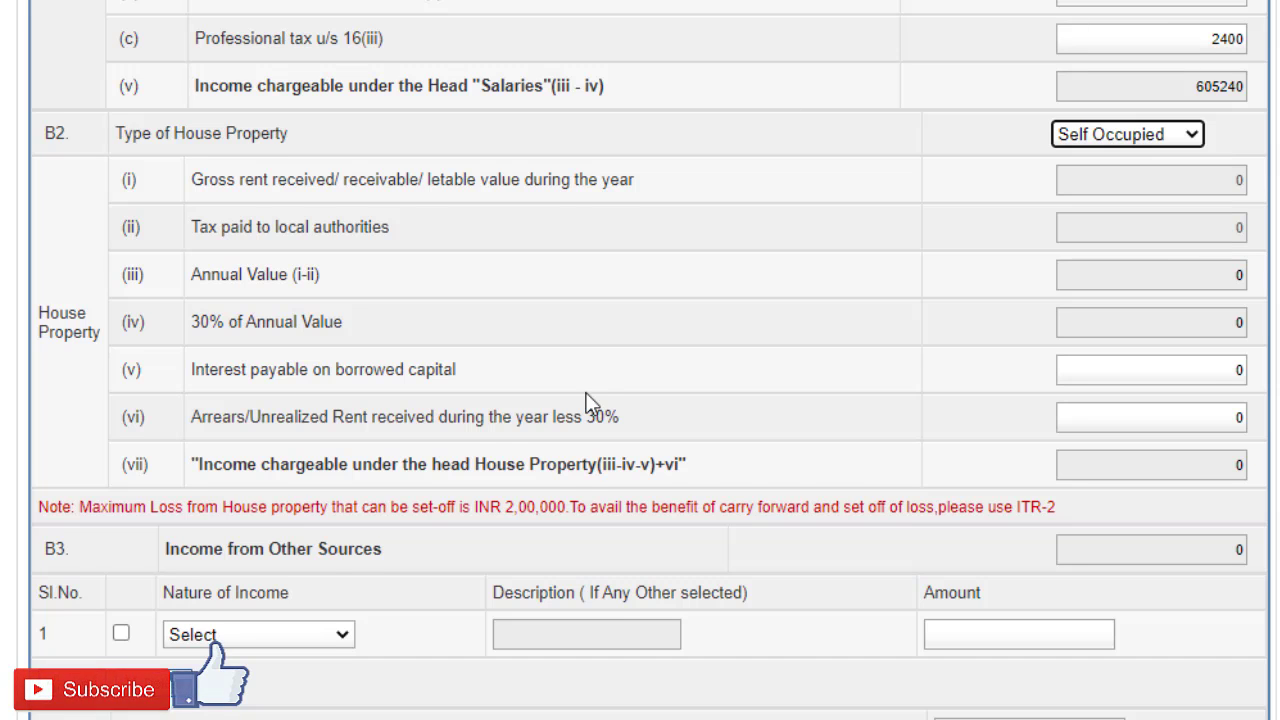
pyautogui.click(586, 393)
pyautogui.scroll(-1, 768, 395)
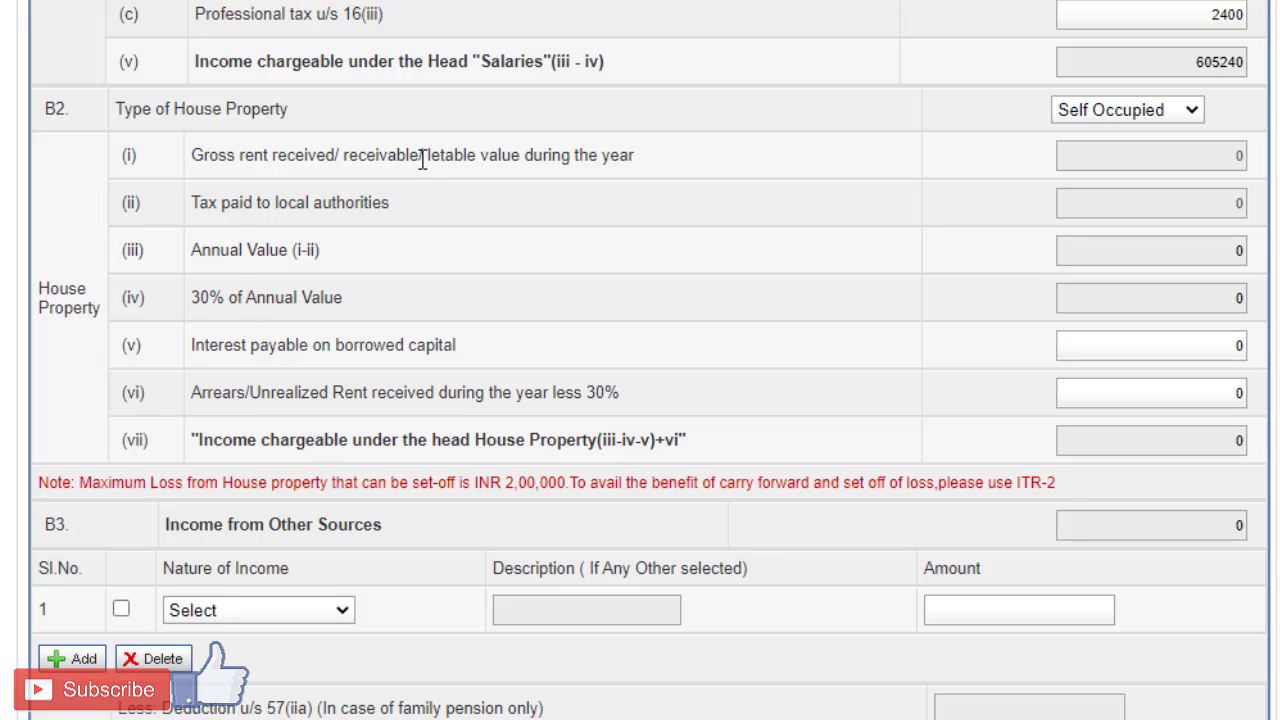
pyautogui.click(1128, 120)
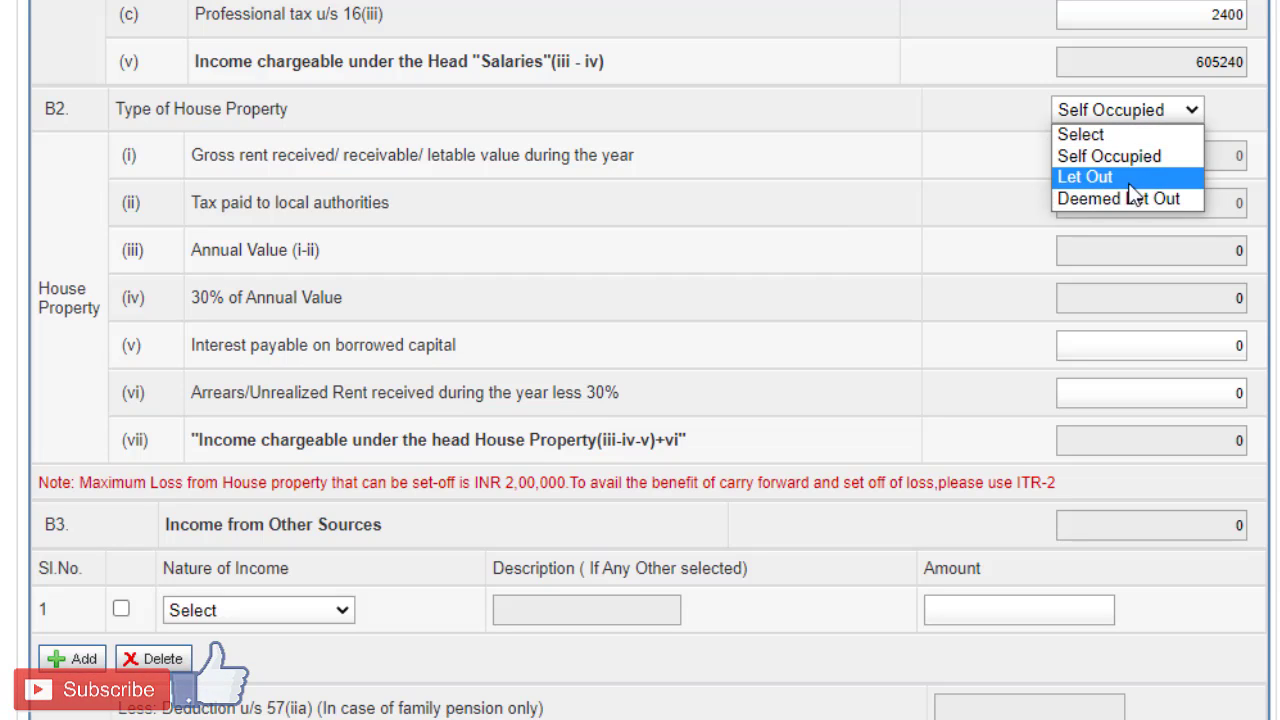
pyautogui.click(880, 220)
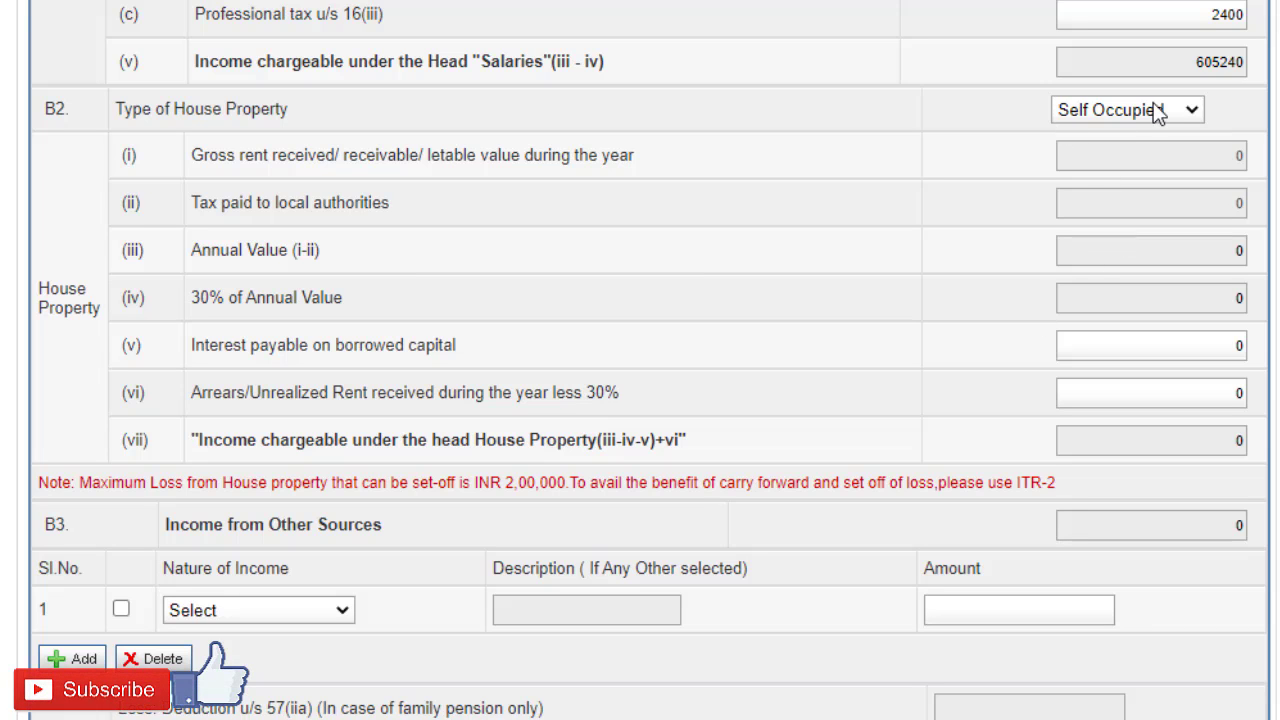
# Step: Examine the House Property fields for interest payable on borrowed capital and arrears or unrealized rent
pyautogui.scroll(-1, 1006, 208)
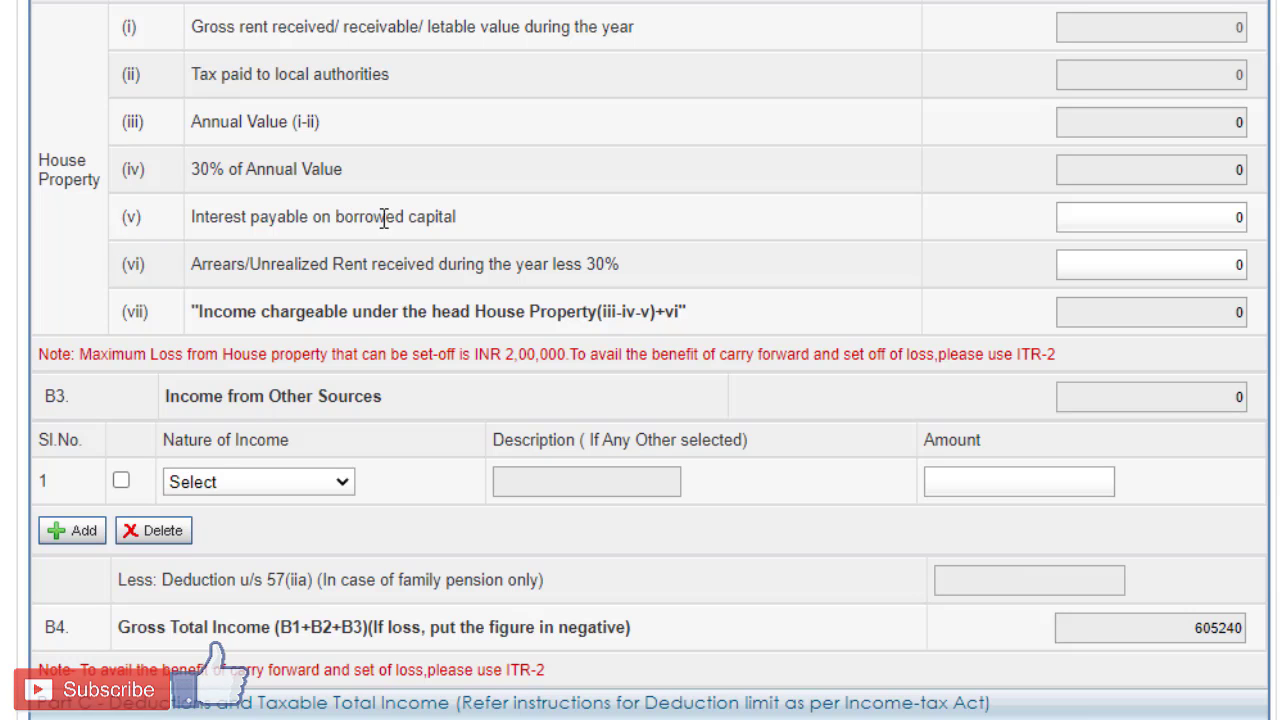
pyautogui.click(1138, 216)
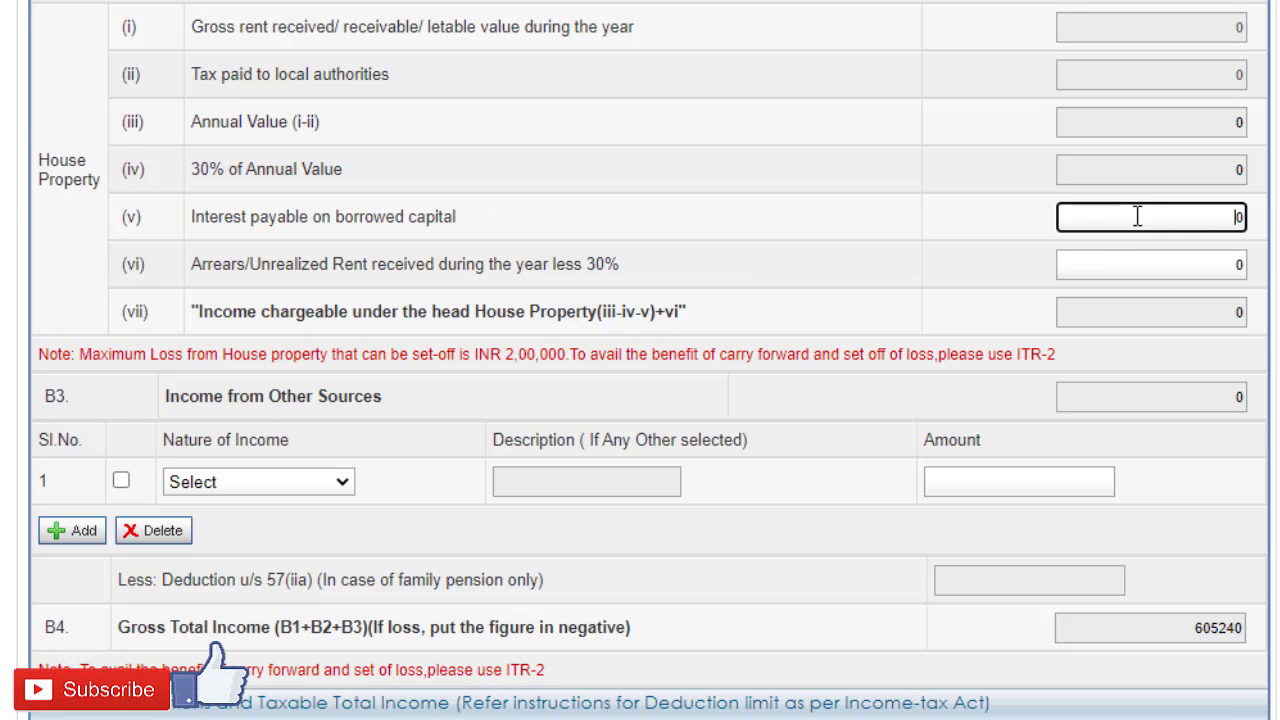
pyautogui.moveTo(1211, 216); pyautogui.dragTo(1250, 218)
pyautogui.click(1237, 266)
pyautogui.doubleClick(1239, 265)
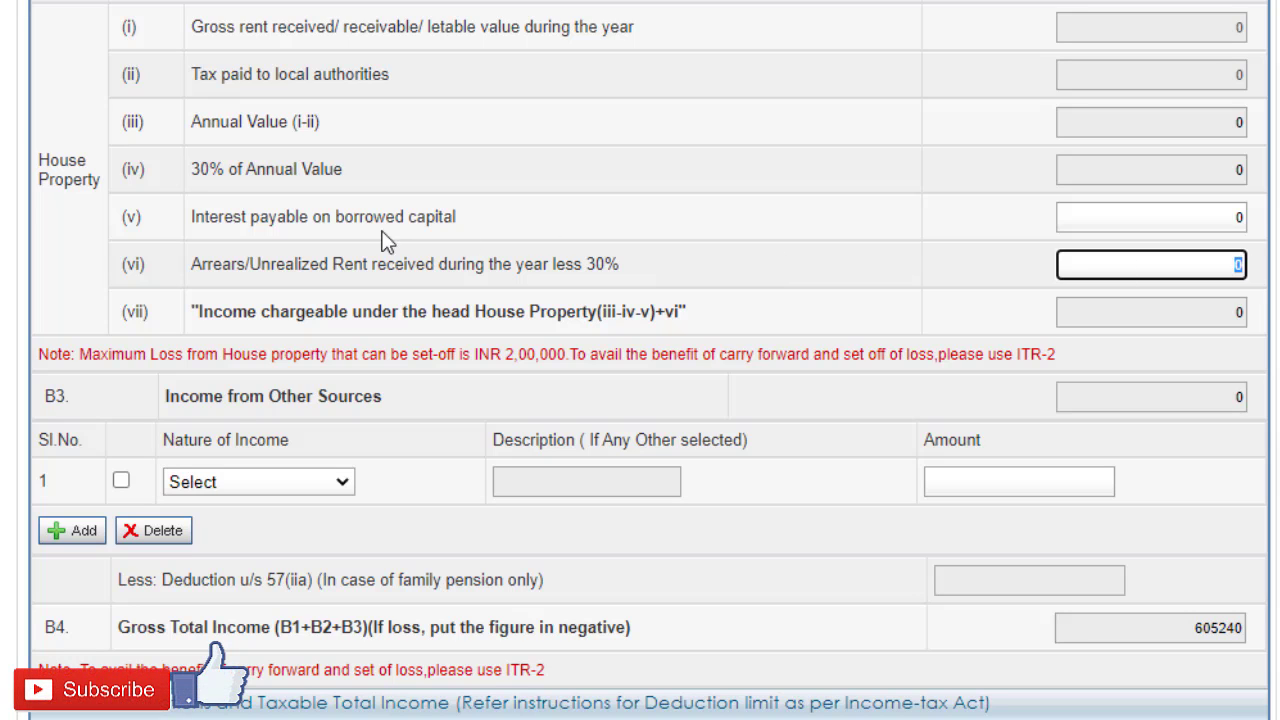
pyautogui.doubleClick(1238, 217)
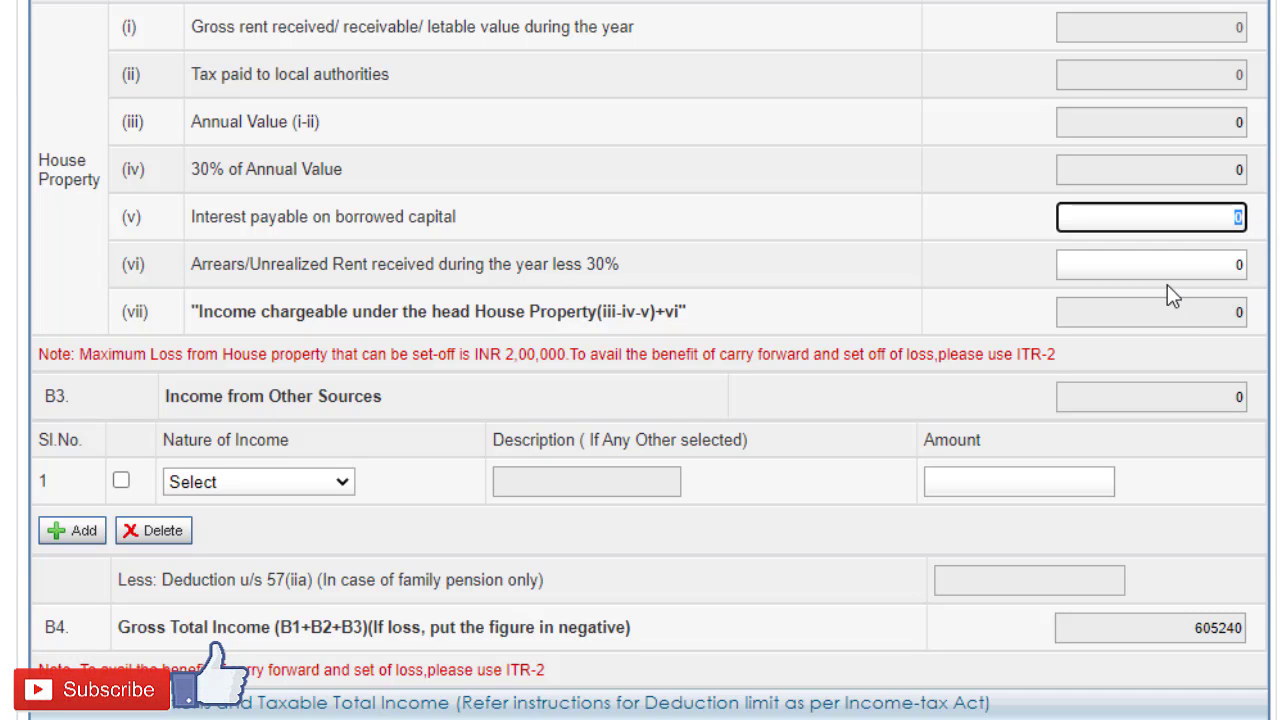
# Step: Try Interest from Saving Account as the nature of income under Income from Other Sources, and reset the choice to Select
pyautogui.scroll(-3, 1171, 286)
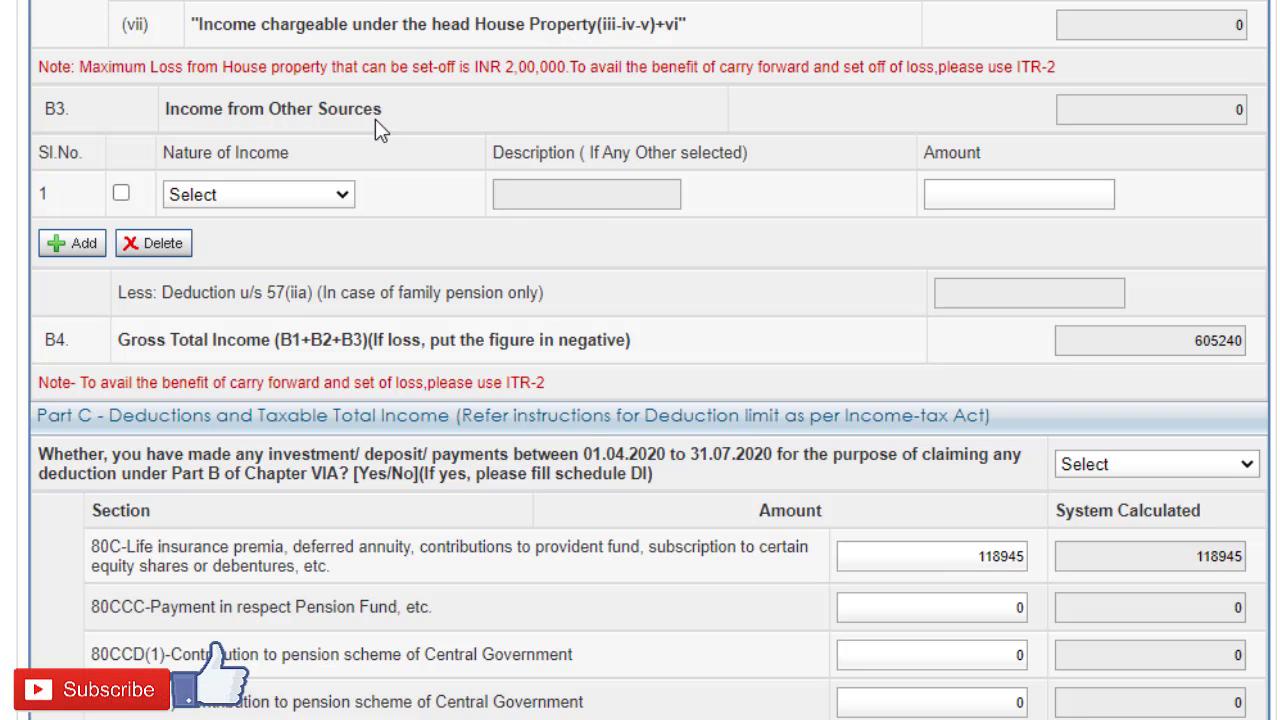
pyautogui.click(336, 200)
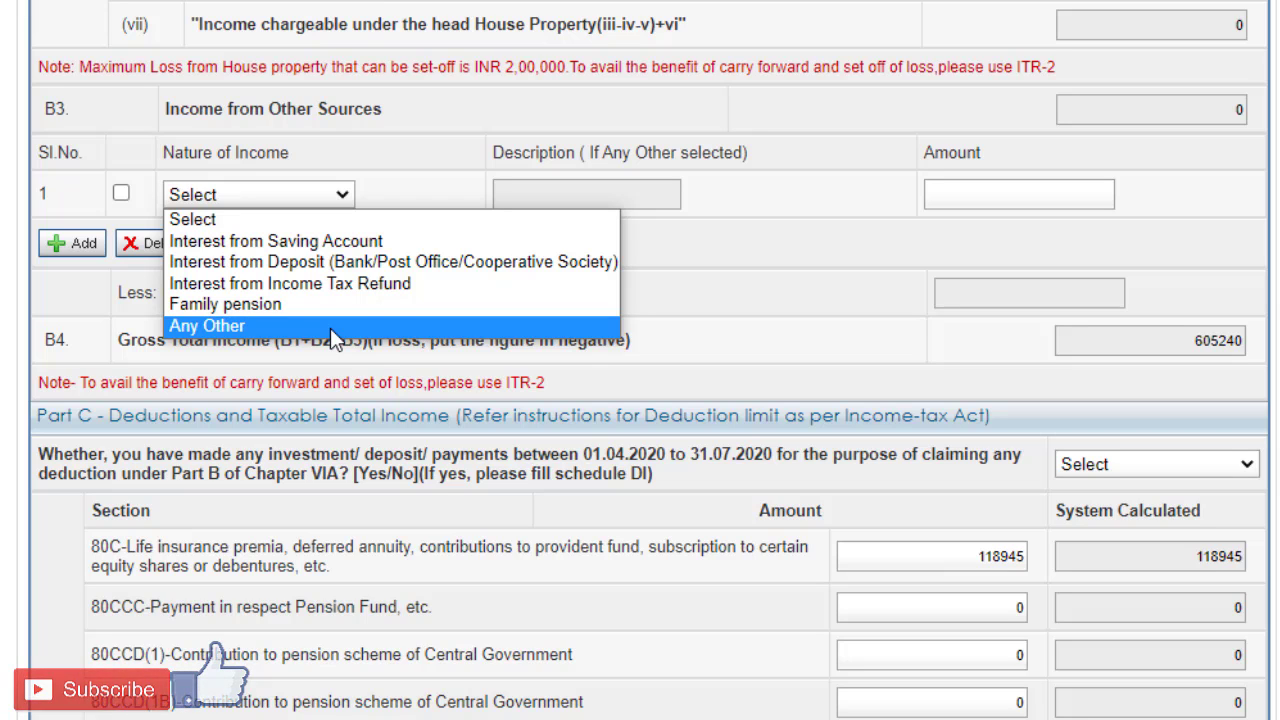
pyautogui.click(357, 242)
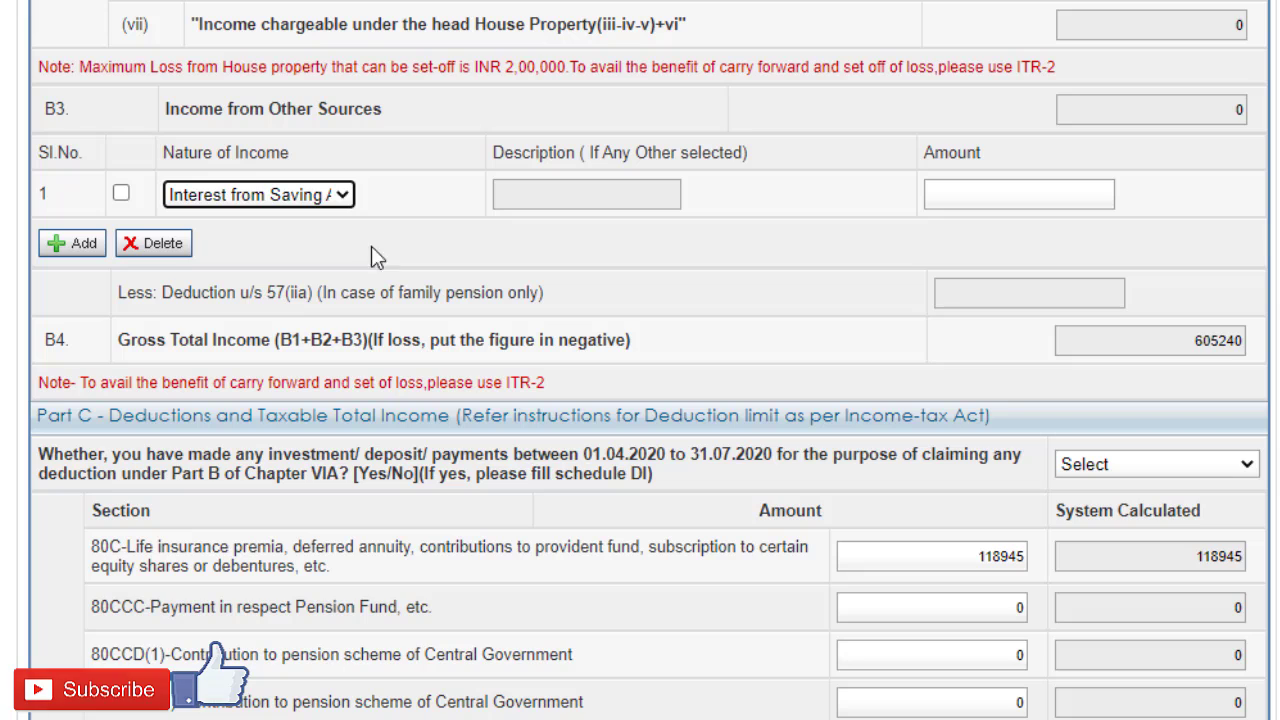
pyautogui.click(1022, 197)
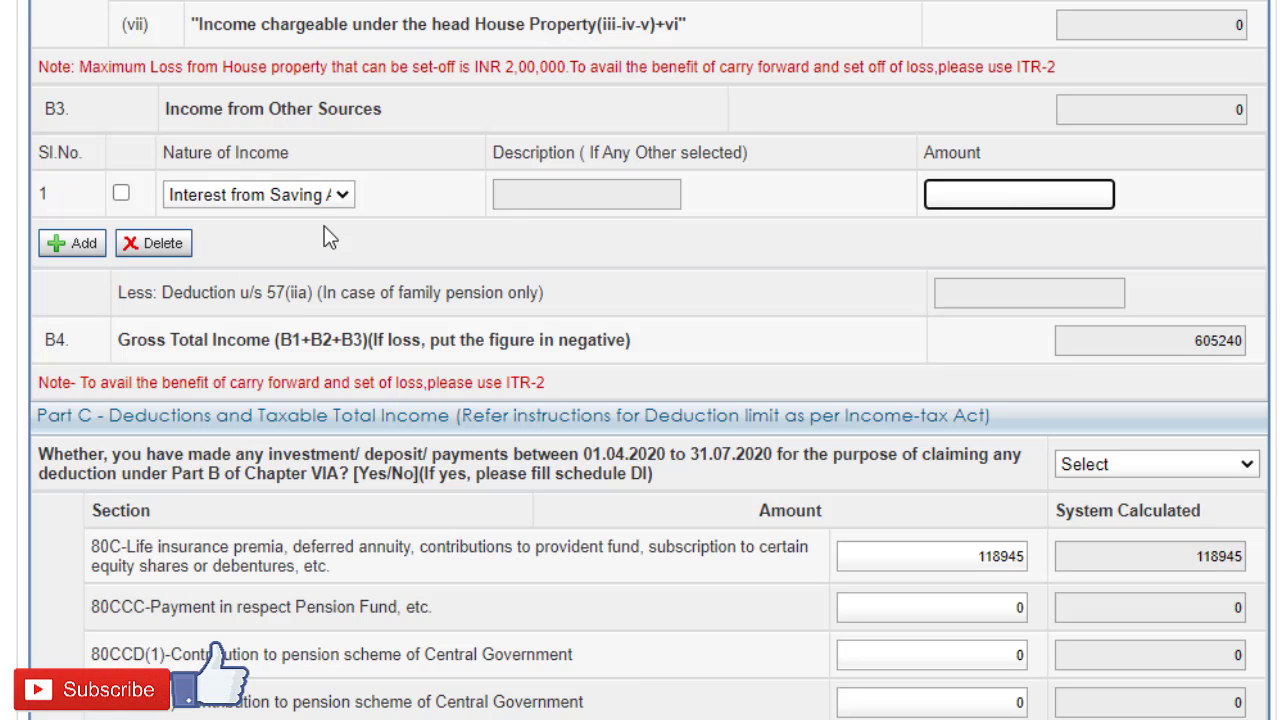
pyautogui.click(316, 195)
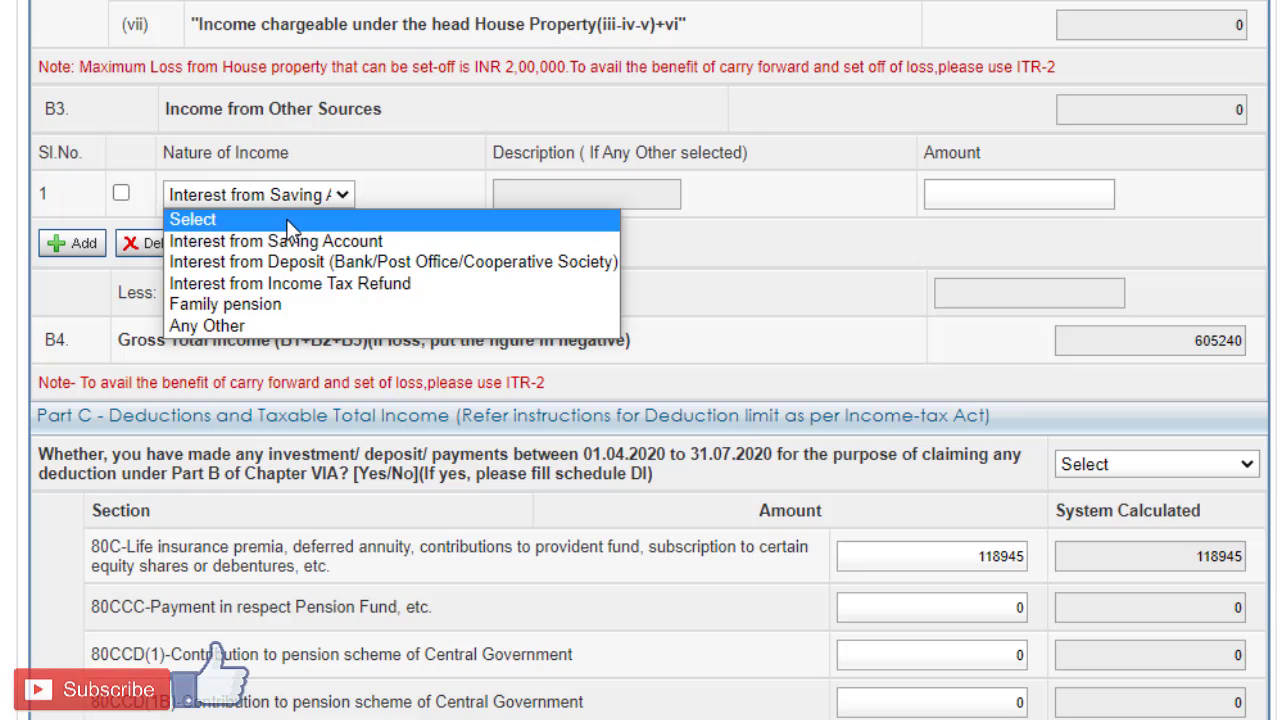
pyautogui.click(288, 218)
# Step: In Part C, answer NO to having made investments, deposits or payments between 01.04.2020 and 31.07.2020 for Chapter VIA deductions
pyautogui.scroll(-2, 472, 197)
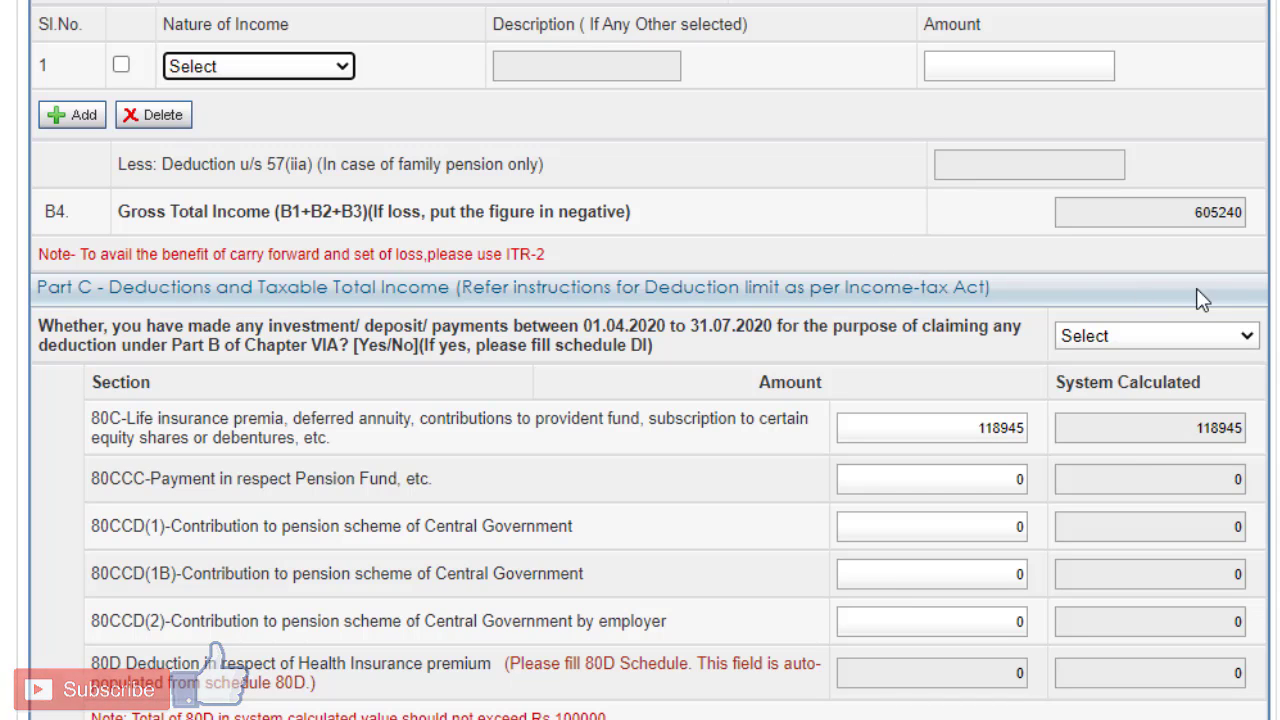
pyautogui.moveTo(1193, 218); pyautogui.dragTo(1252, 234)
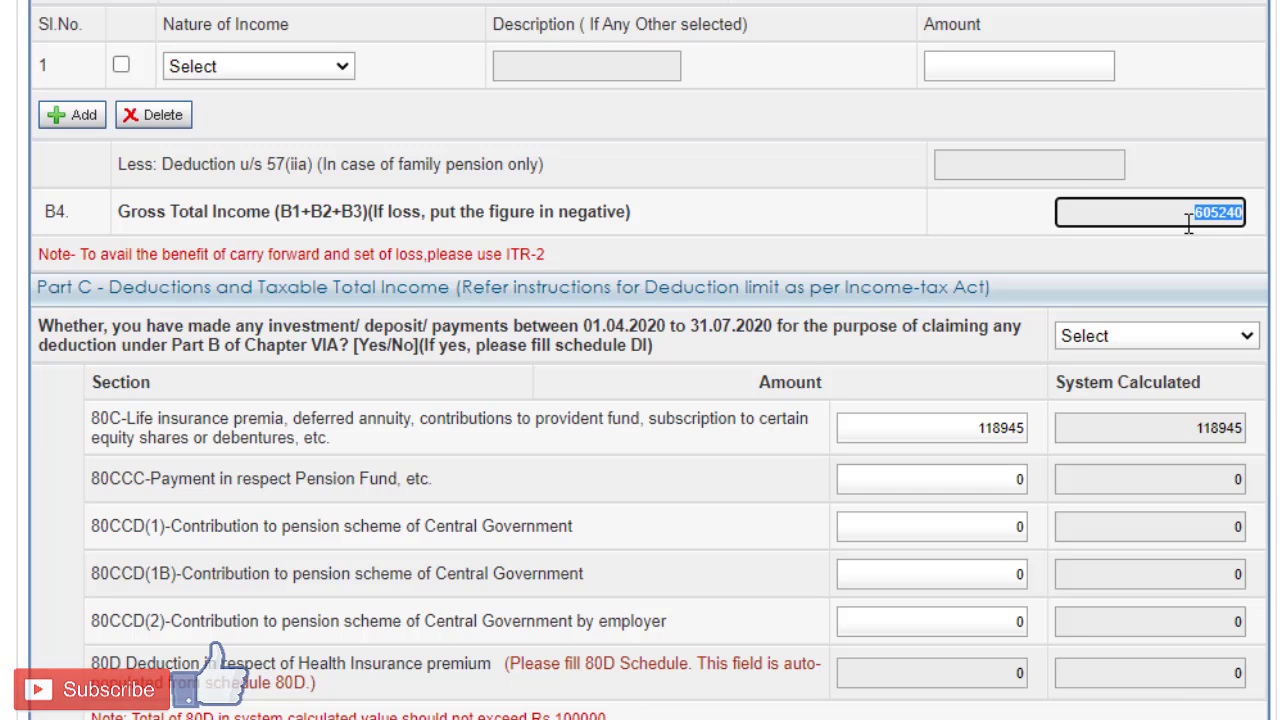
pyautogui.scroll(-5, 1188, 222)
pyautogui.scroll(3, 603, 129)
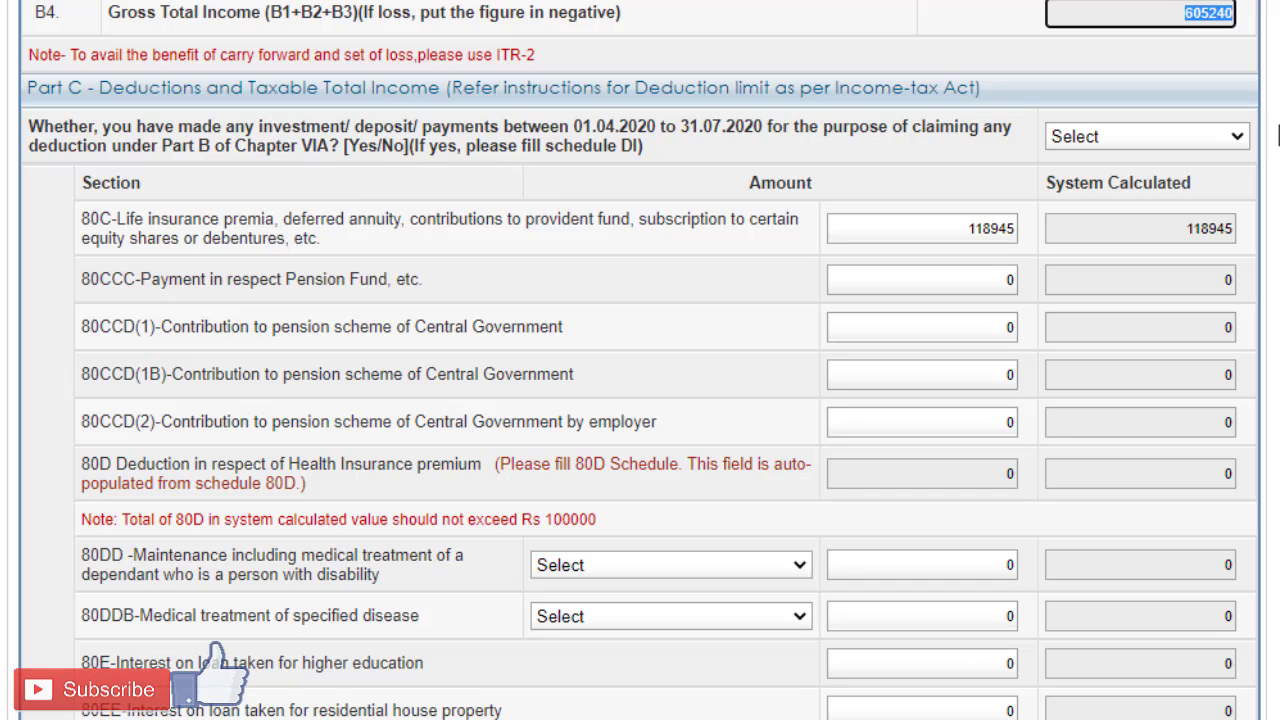
pyautogui.click(1229, 136)
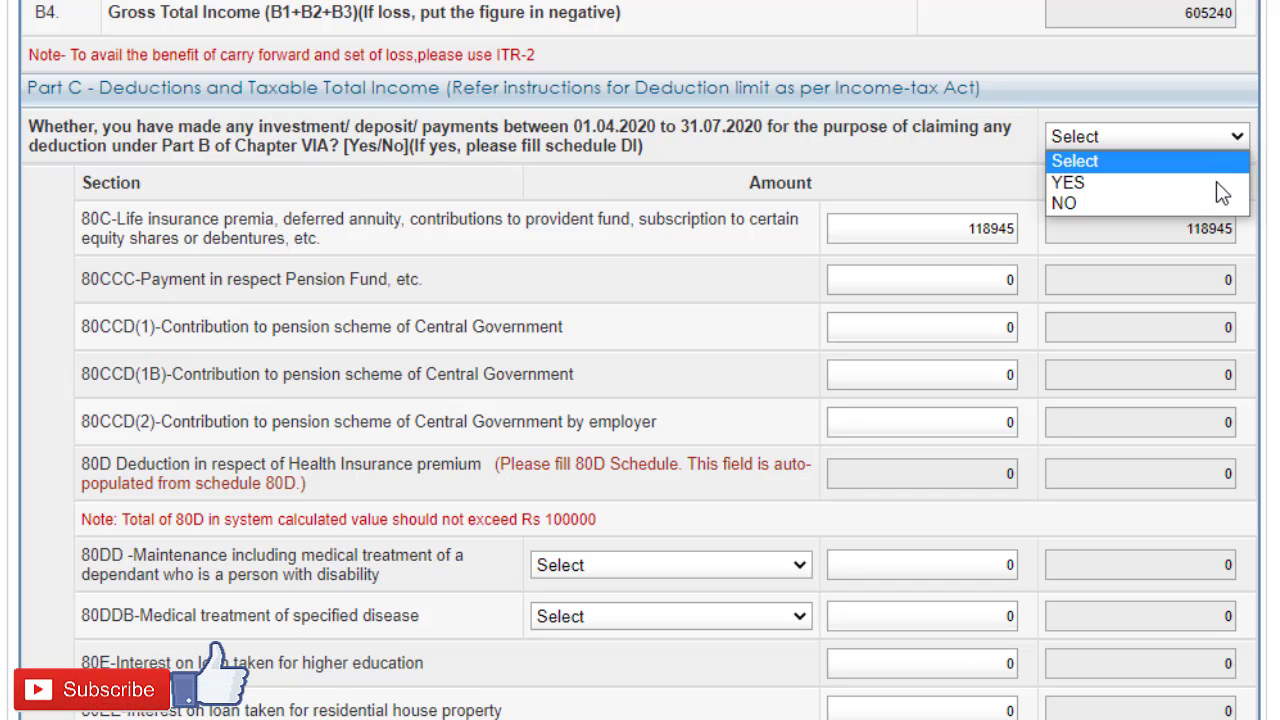
pyautogui.click(983, 166)
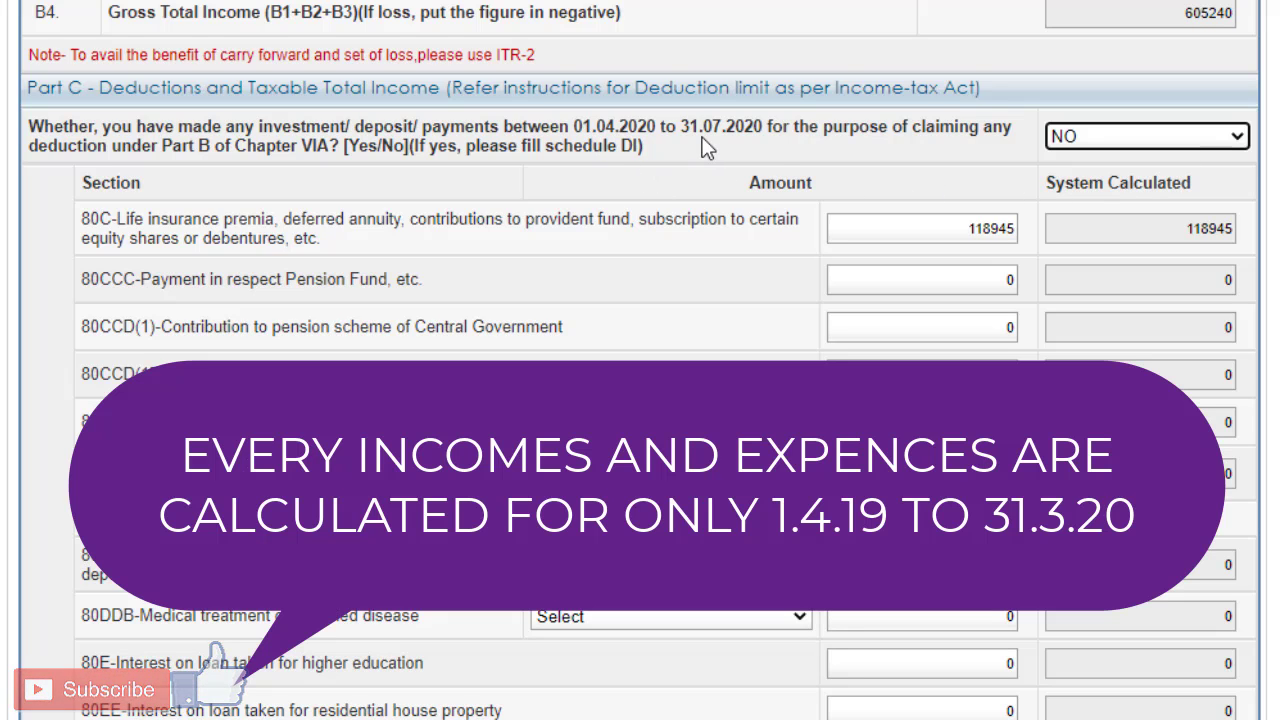
pyautogui.click(777, 144)
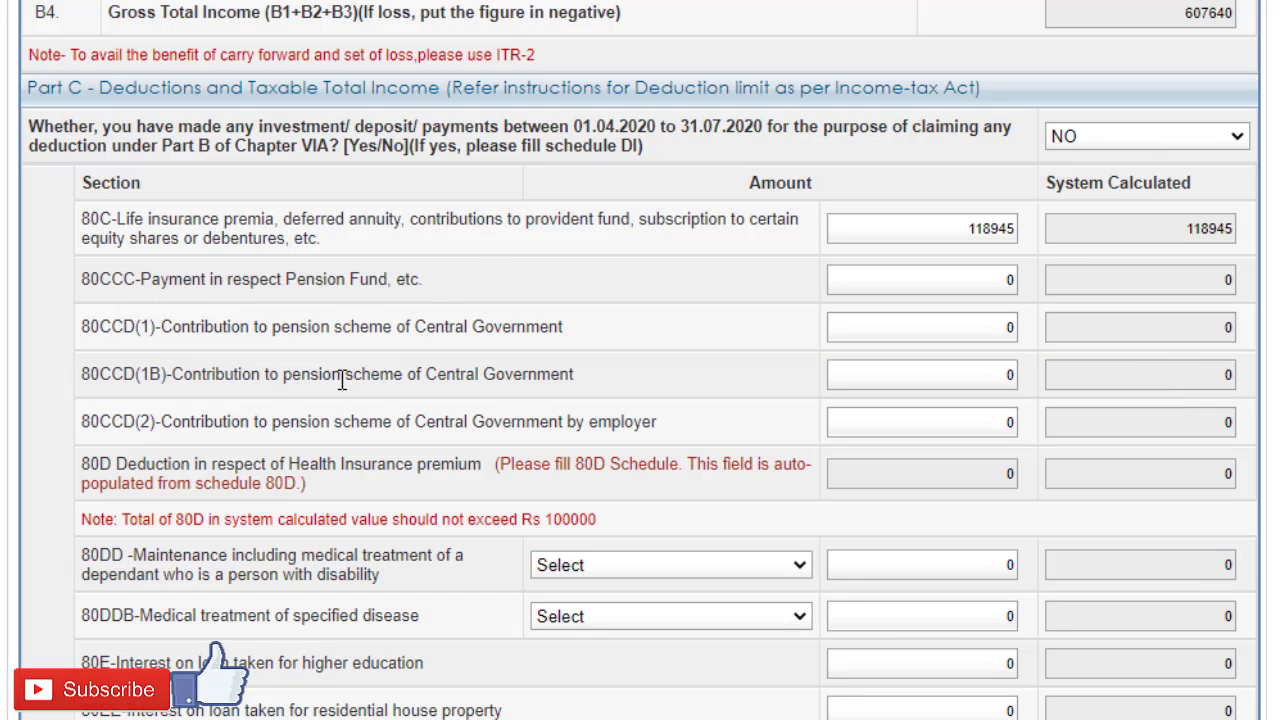
# Step: Review the Part C deduction sections from 80C onward and open Schedule 80D
pyautogui.scroll(-3, 555, 374)
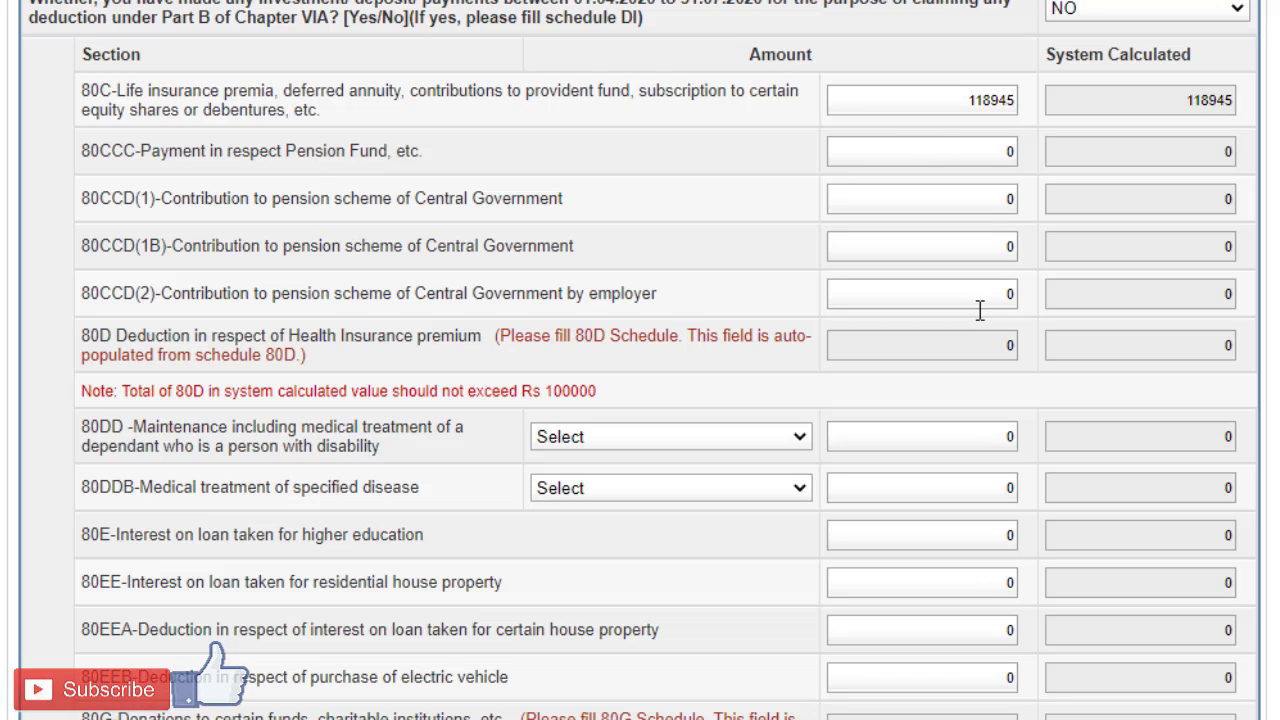
pyautogui.scroll(-3, 980, 311)
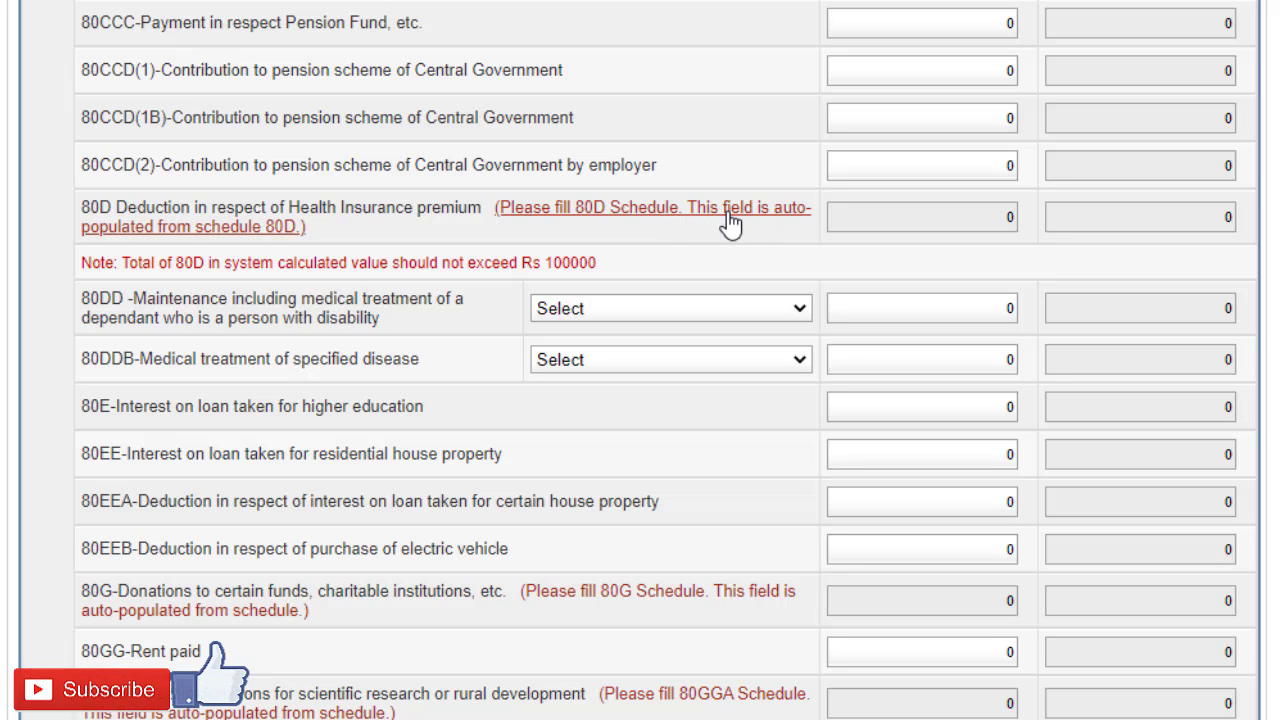
pyautogui.scroll(7, 785, 246)
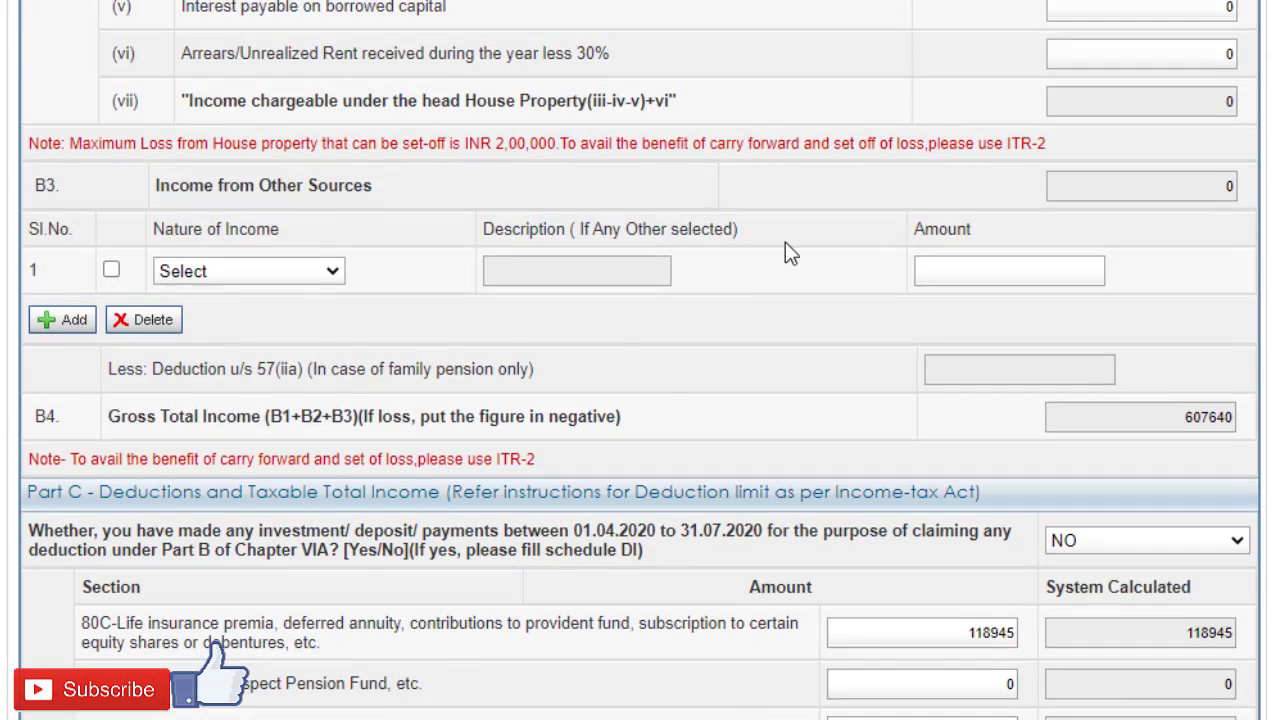
pyautogui.scroll(10, 785, 242)
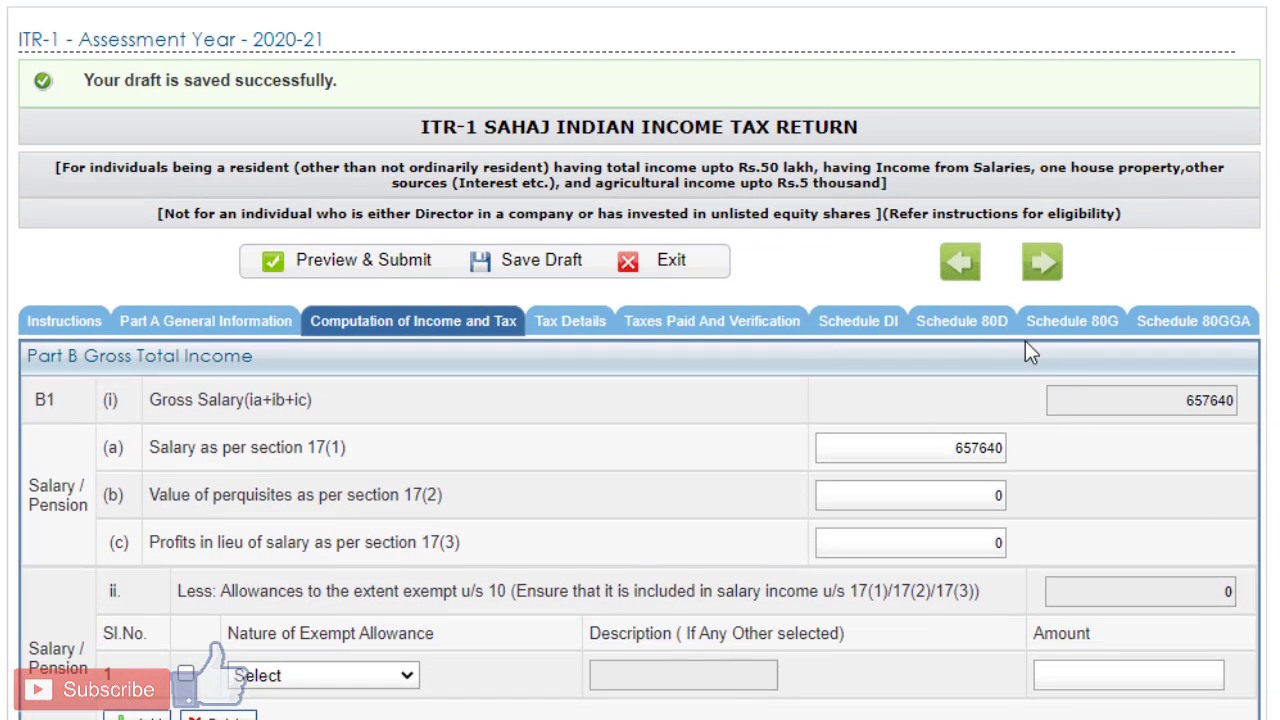
pyautogui.click(984, 328)
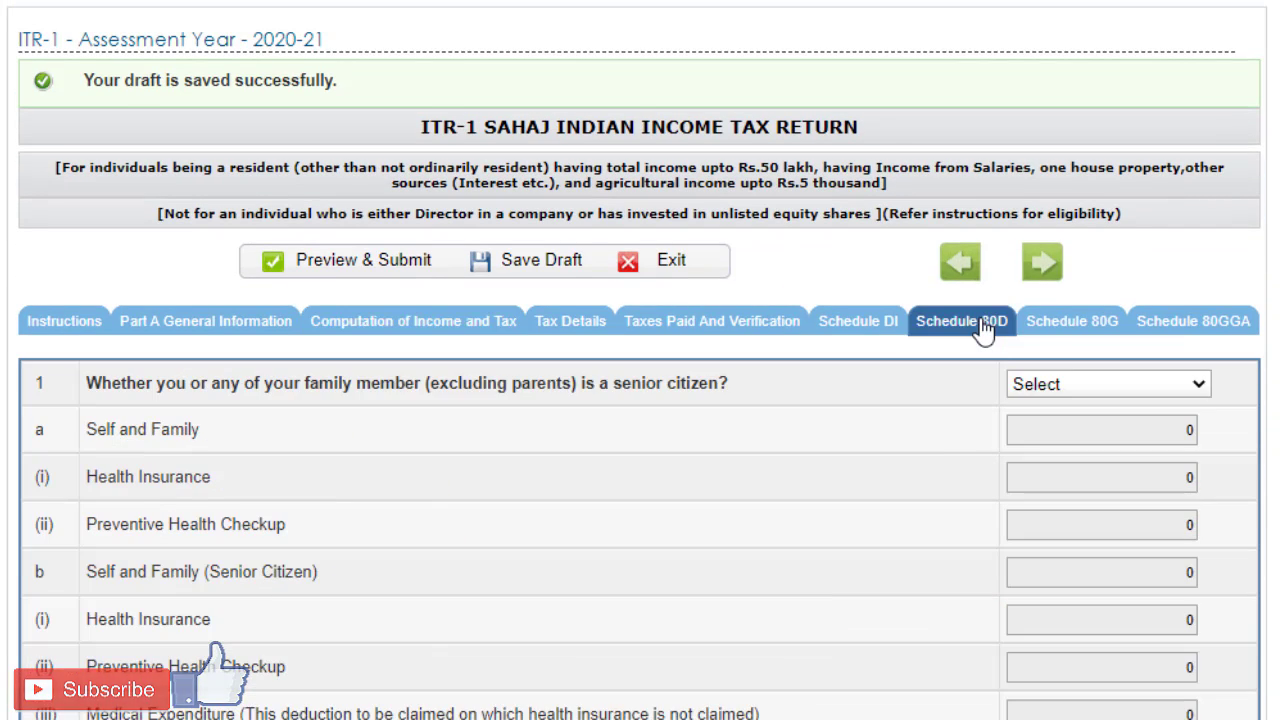
# Step: Answer NO to self or family being a senior citizen in Schedule 80D, and check the Health Insurance and Preventive Health Checkup fields
pyautogui.scroll(-3, 894, 269)
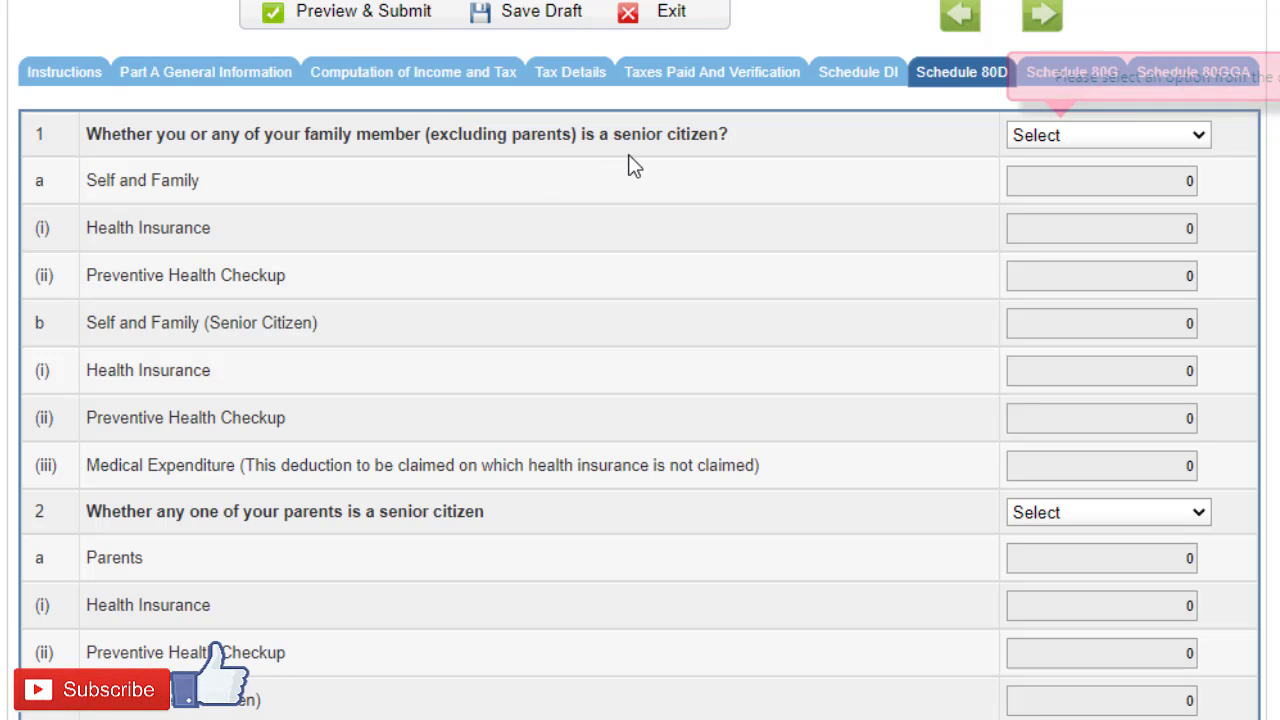
pyautogui.scroll(1, 776, 159)
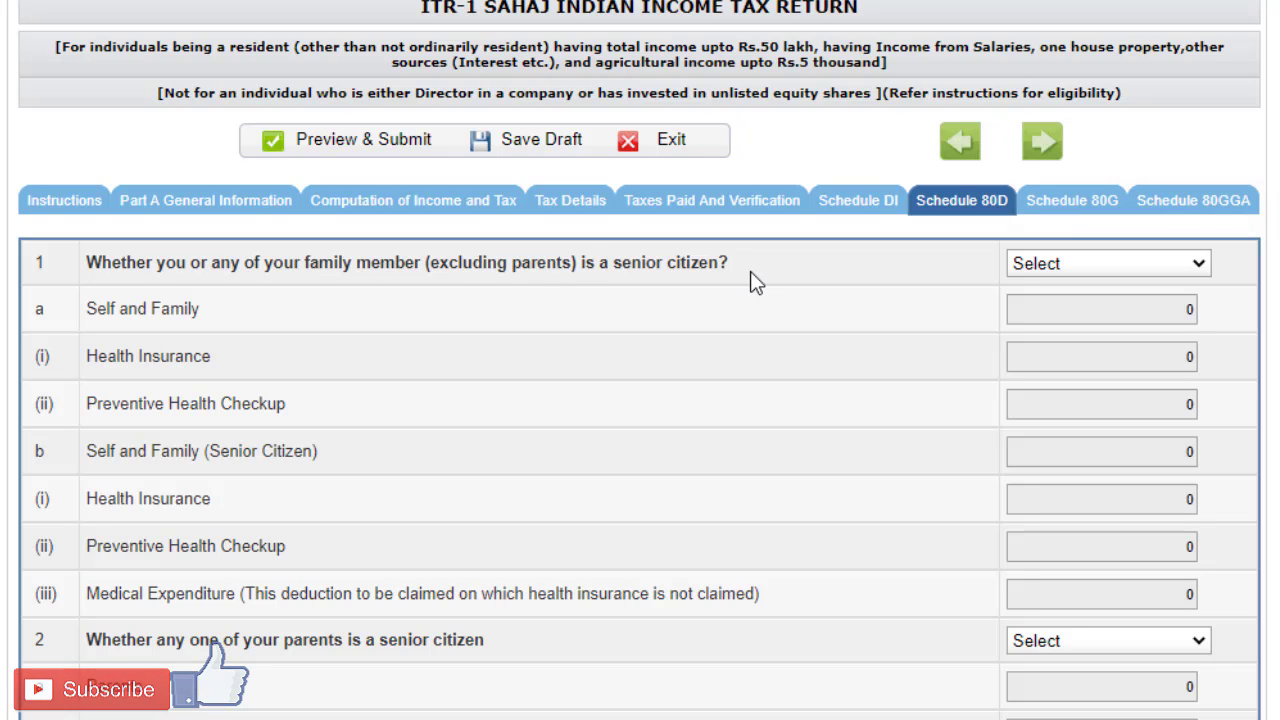
pyautogui.click(1034, 266)
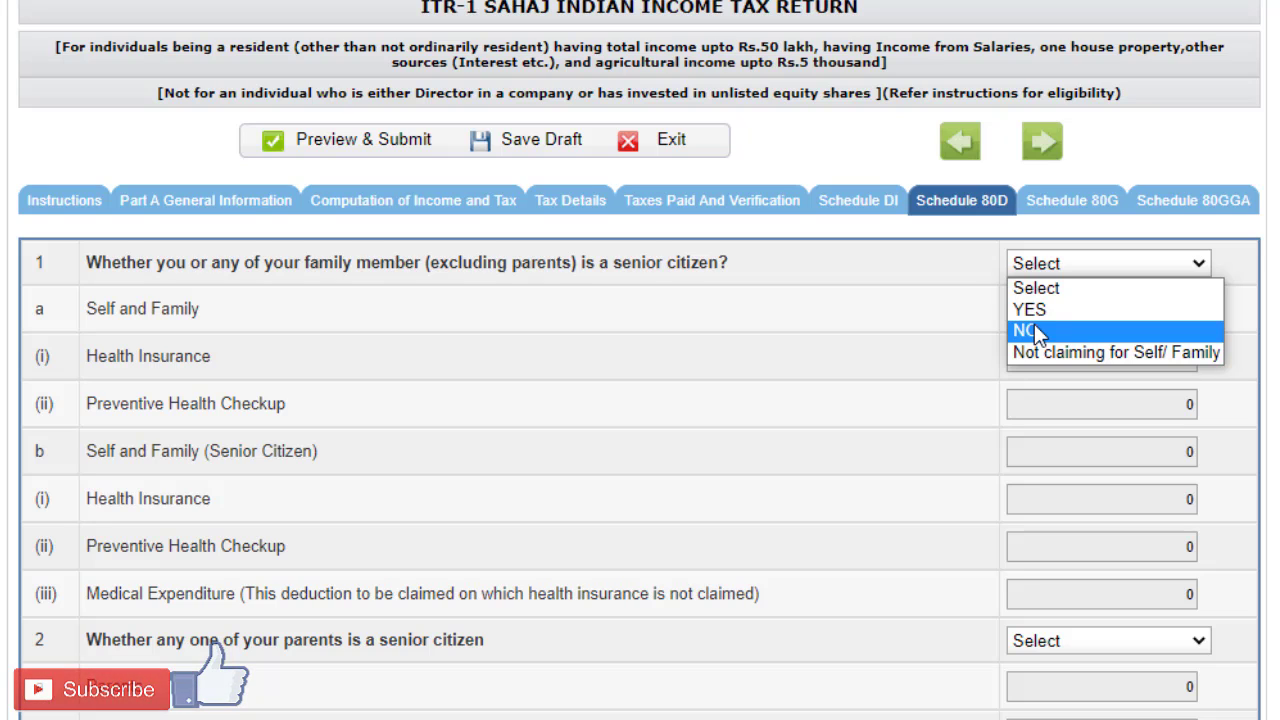
pyautogui.click(1036, 332)
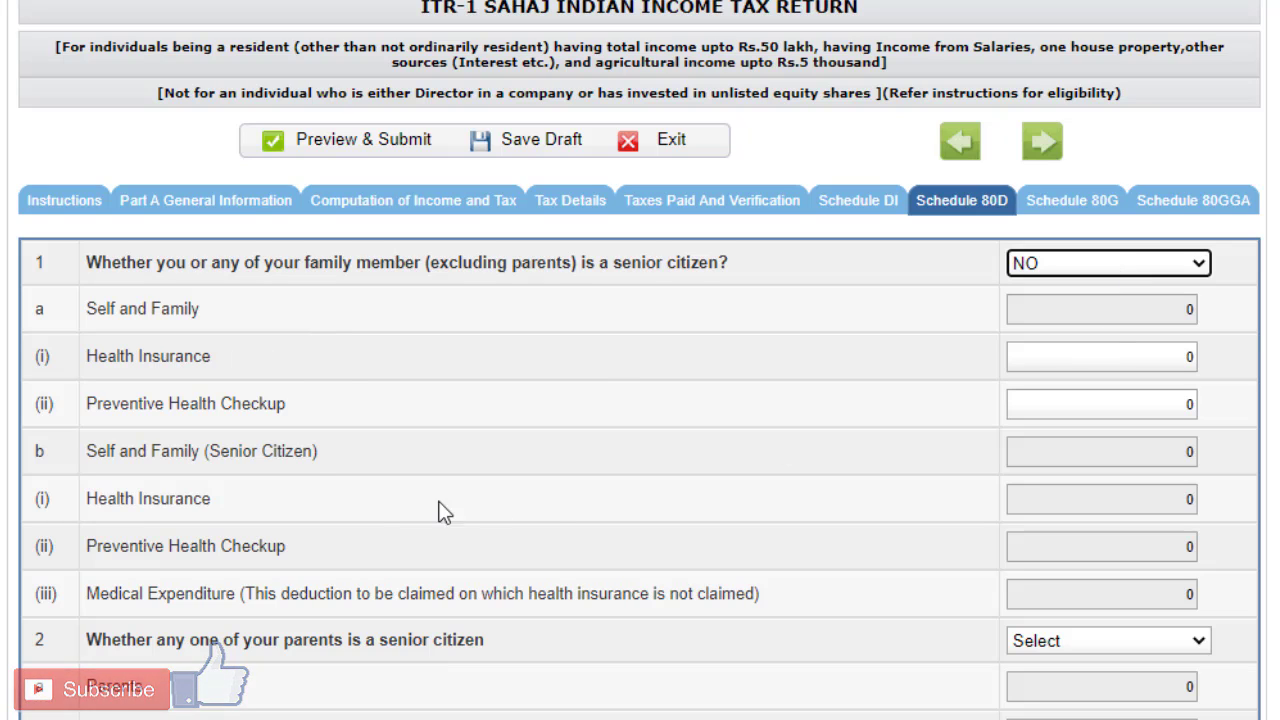
pyautogui.click(1176, 358)
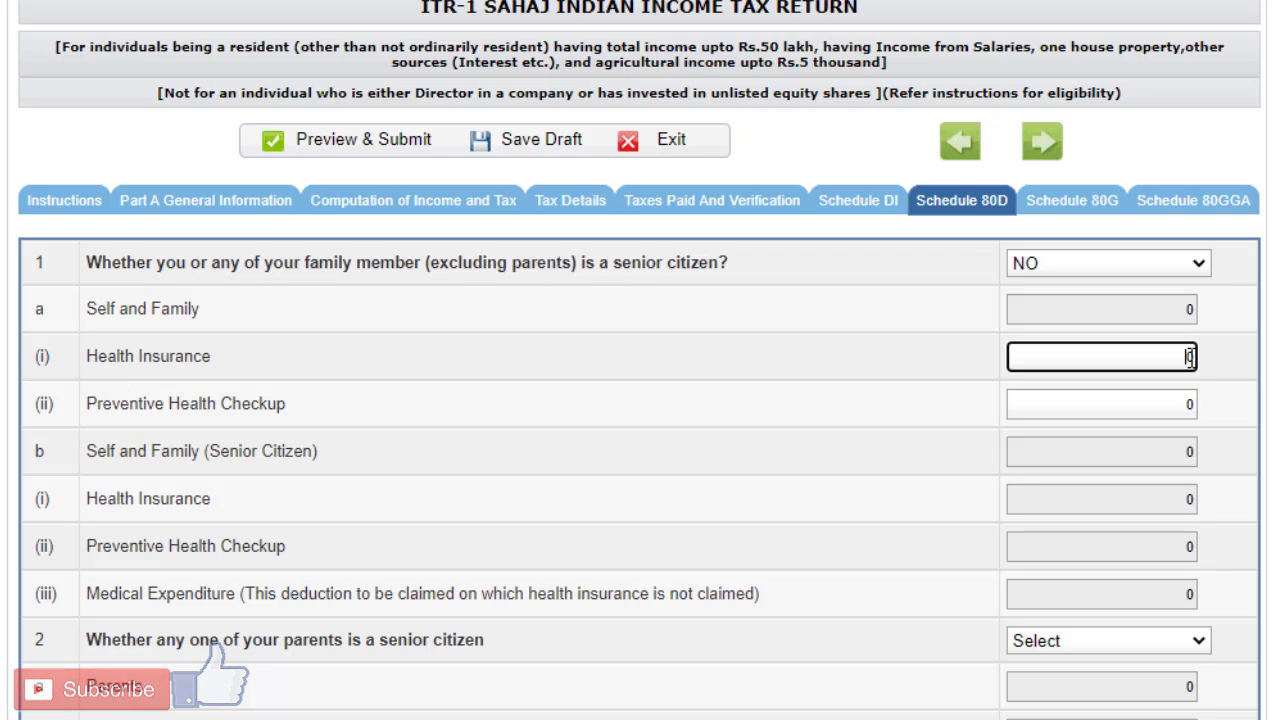
pyautogui.click(1170, 410)
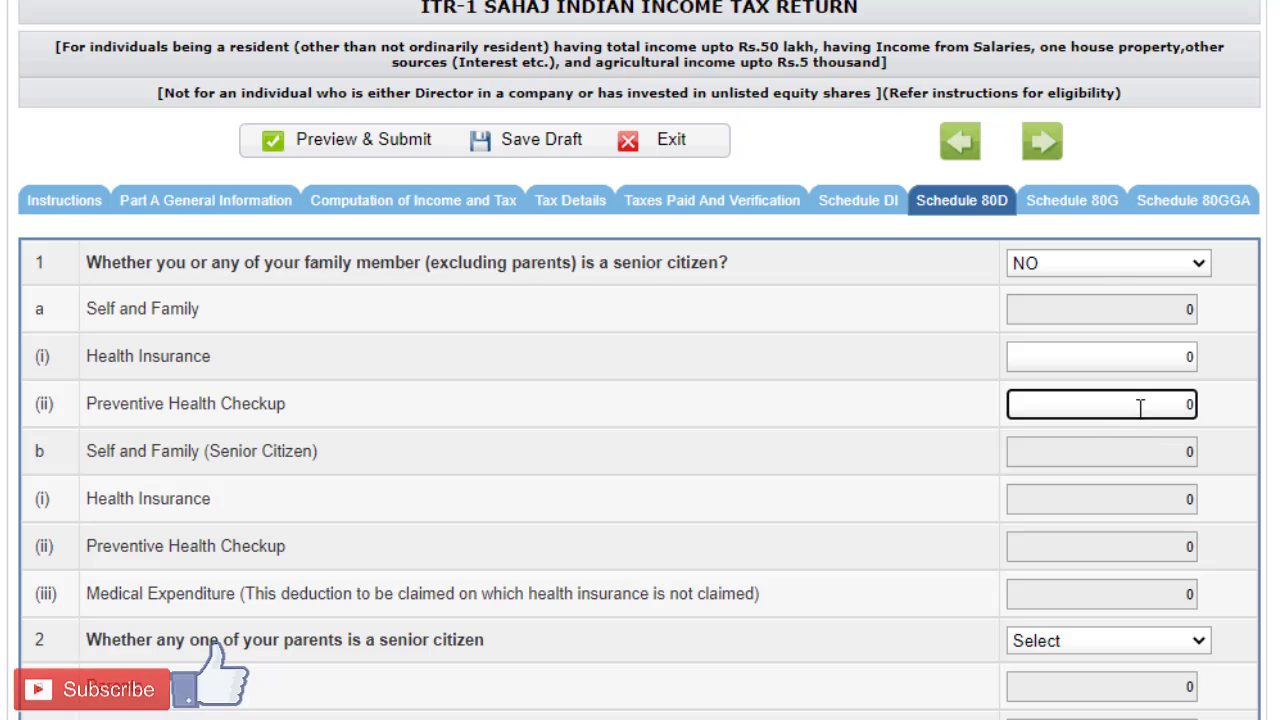
pyautogui.click(1207, 399)
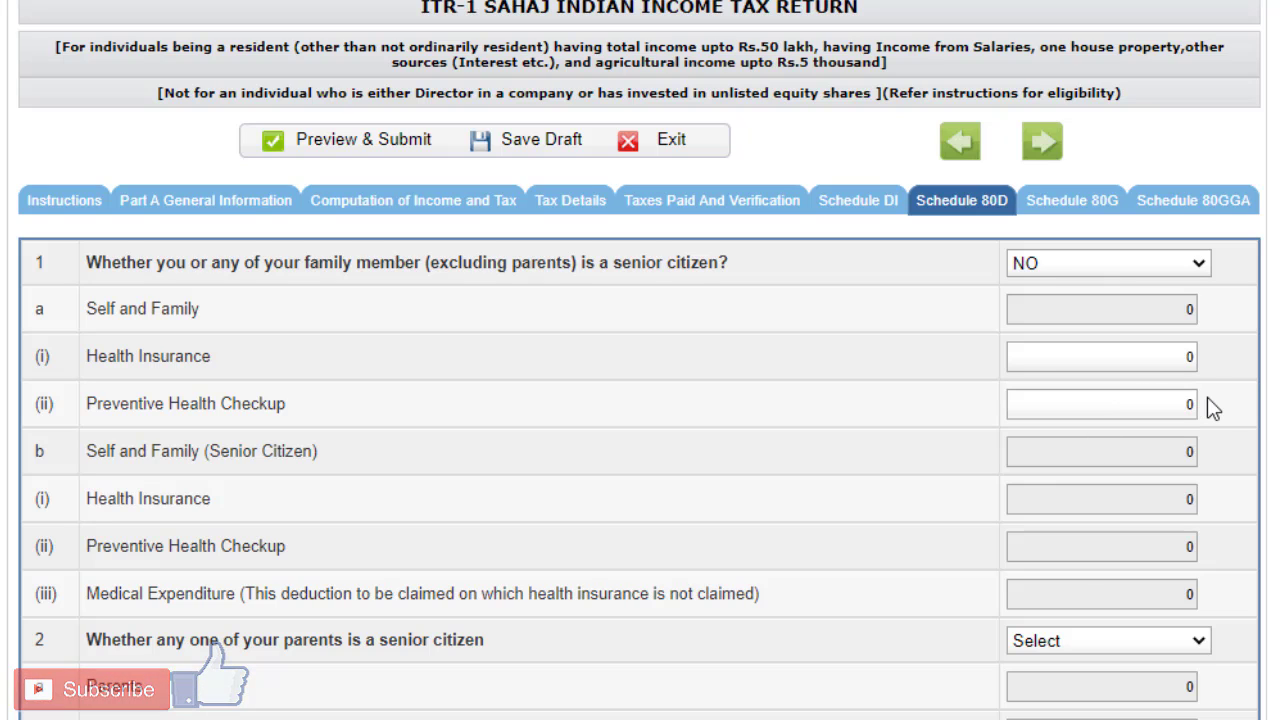
# Step: Enter 9444 as the Health Insurance amount under Self and Family in Schedule 80D
pyautogui.click(1192, 358)
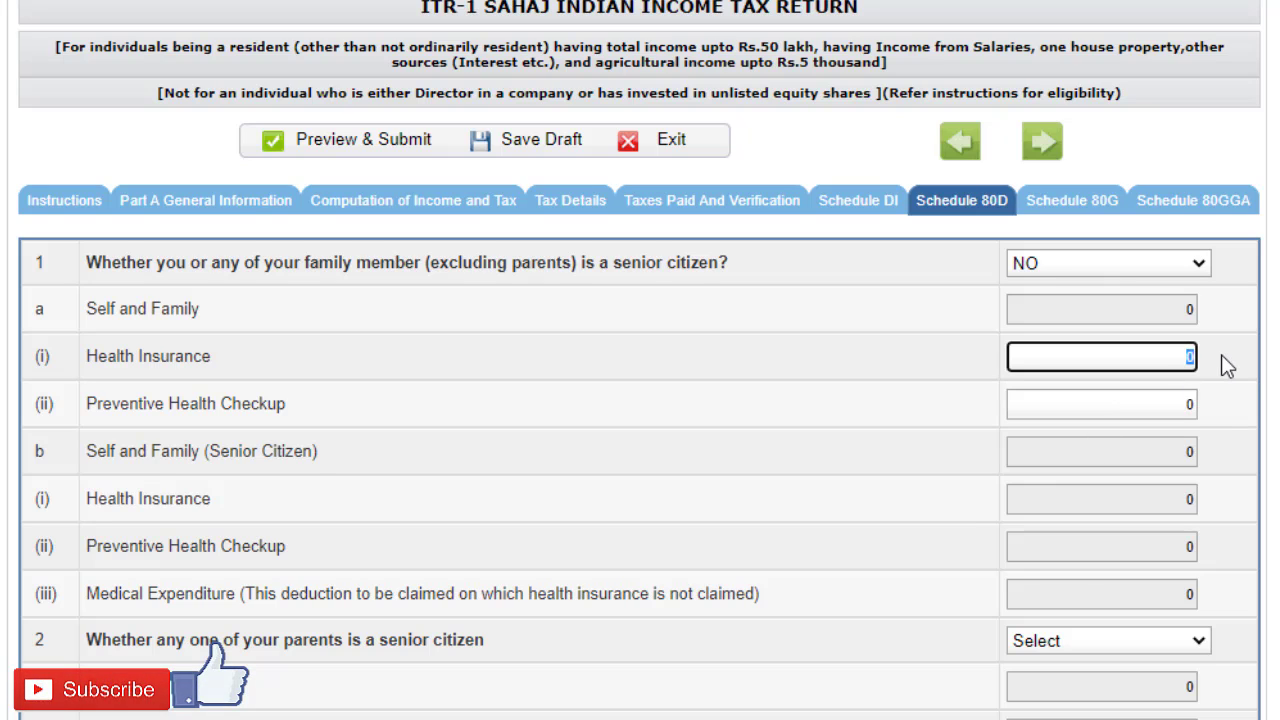
pyautogui.write('9444')
pyautogui.click(1225, 358)
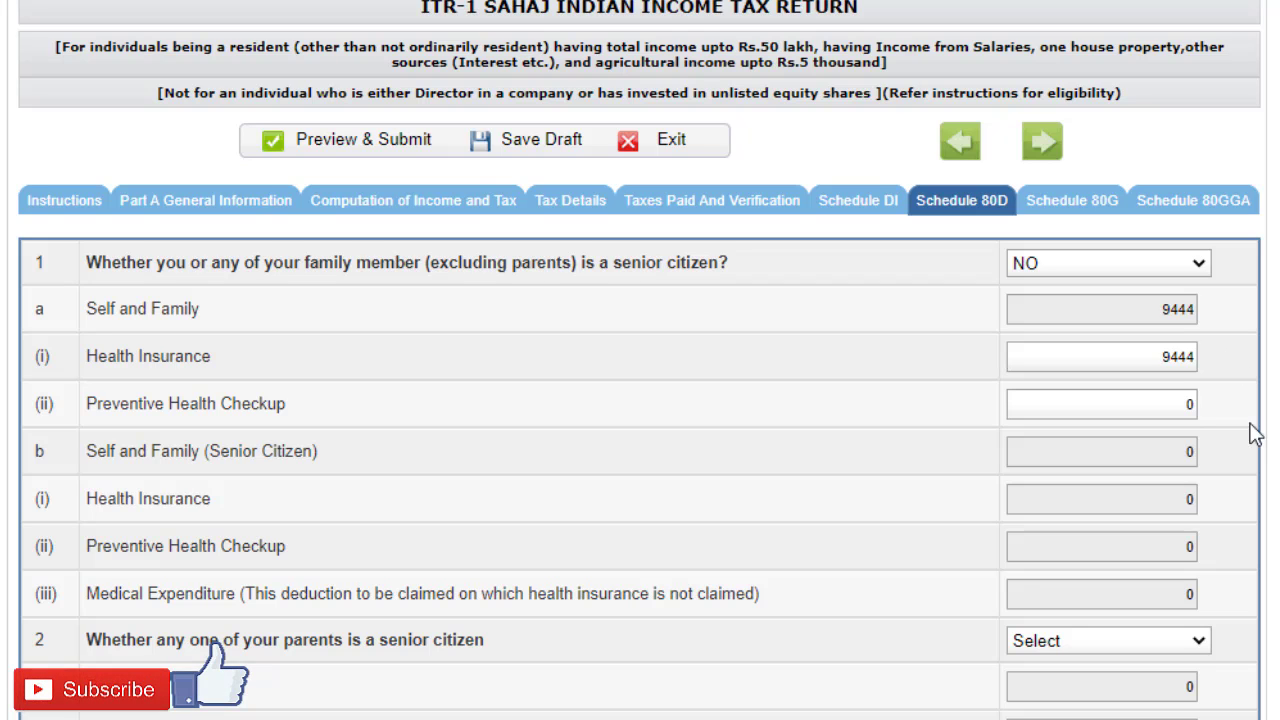
# Step: Answer YES to any one of the parents being a senior citizen in Schedule 80D, and save the draft
pyautogui.scroll(-2, 1190, 397)
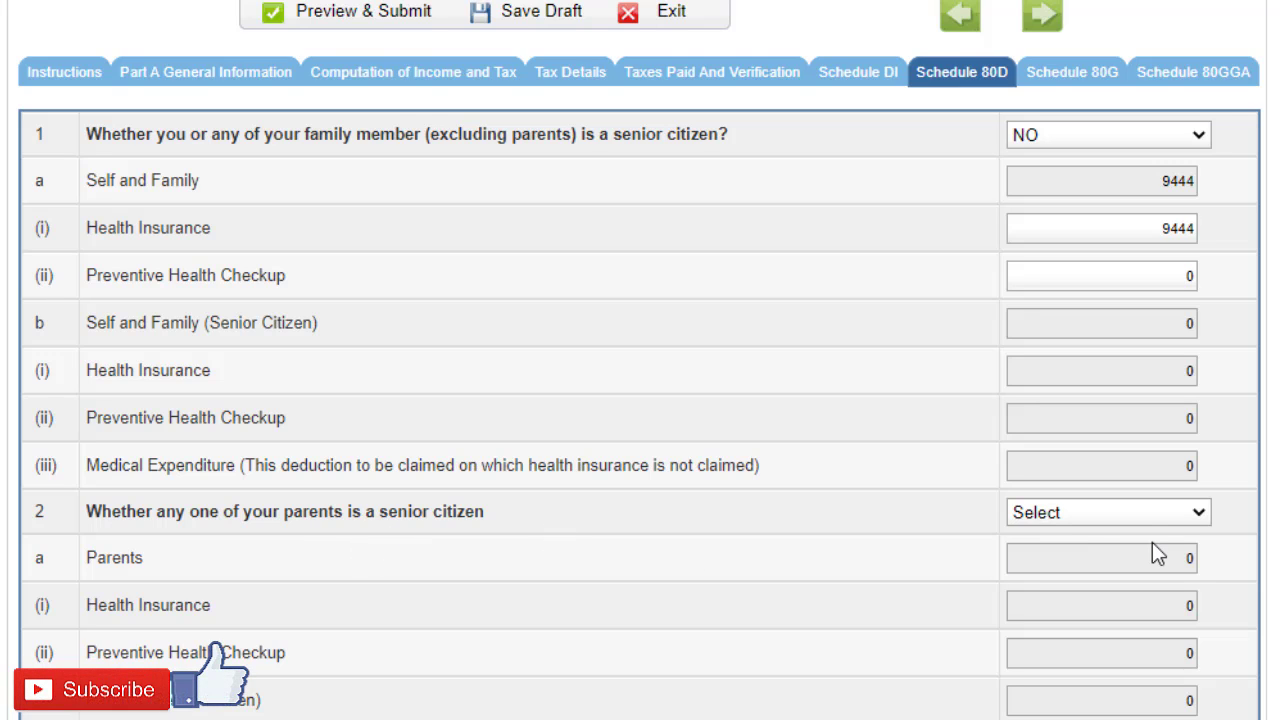
pyautogui.click(1171, 518)
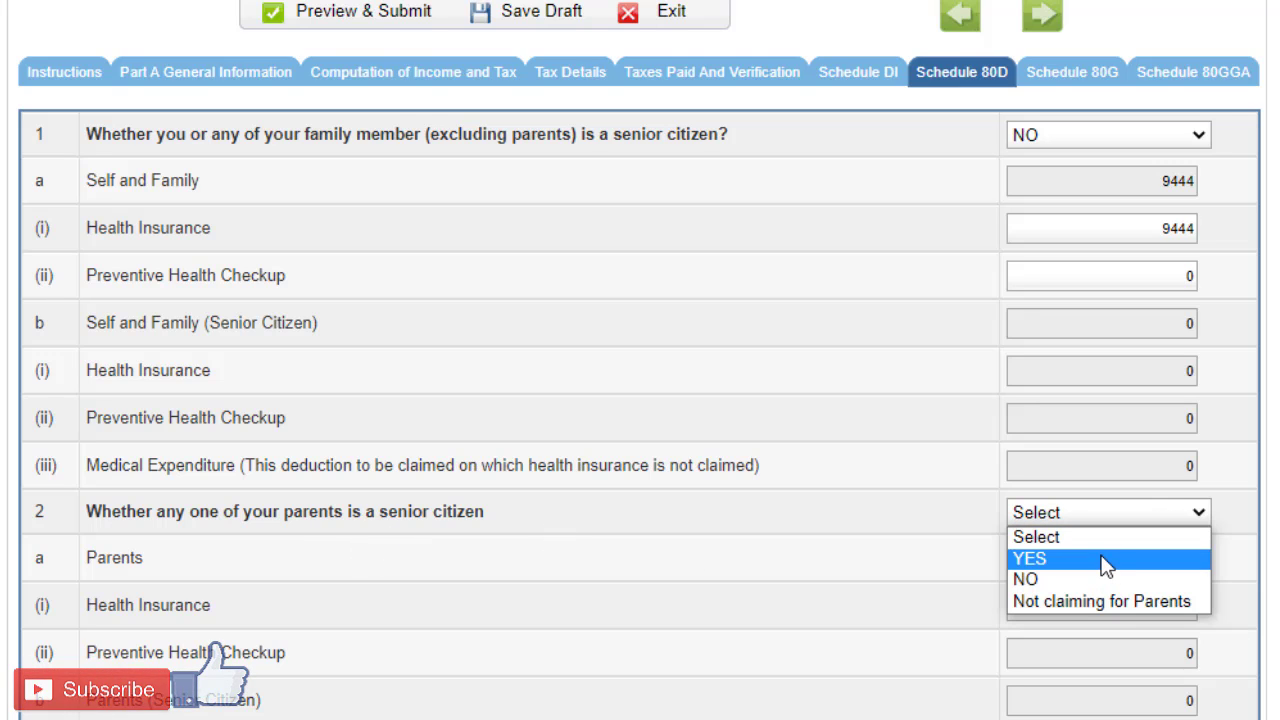
pyautogui.click(1105, 560)
pyautogui.scroll(-3, 1094, 537)
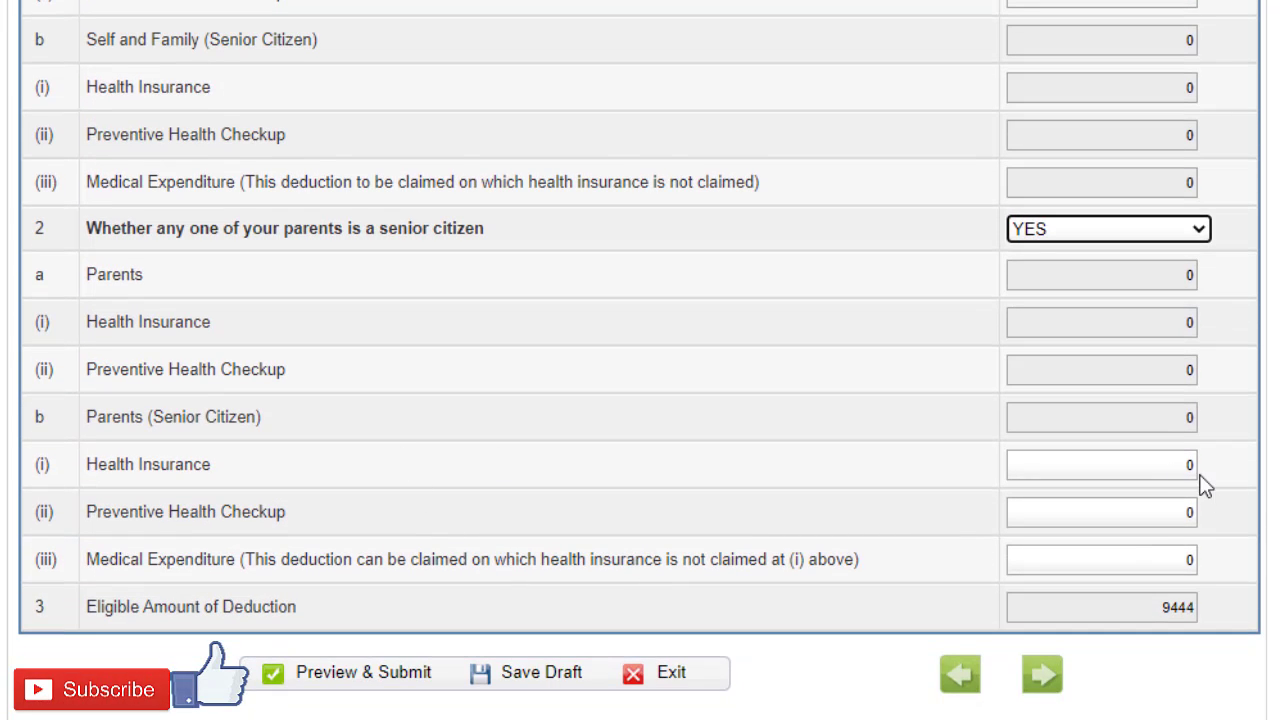
pyautogui.click(1190, 460)
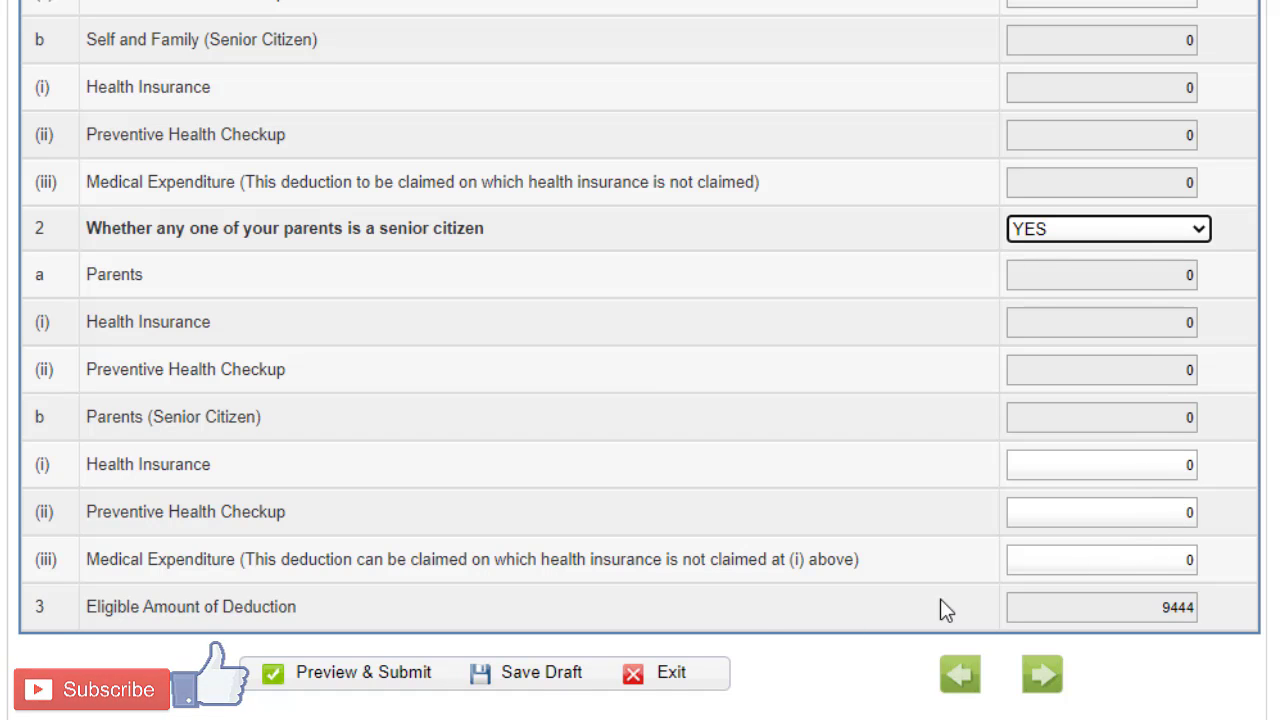
pyautogui.click(525, 683)
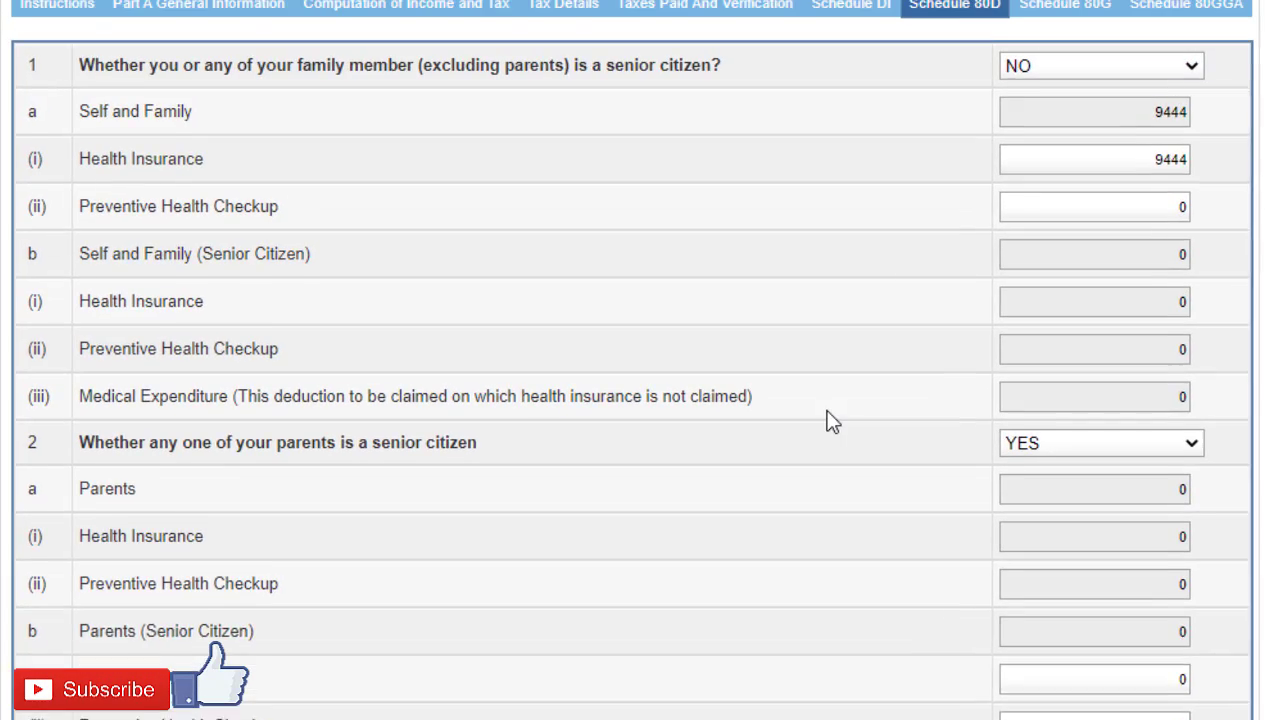
# Step: Return to Computation of Income and Tax and check the 80D amount and the Part C deduction sections that follow it
pyautogui.scroll(1, 830, 420)
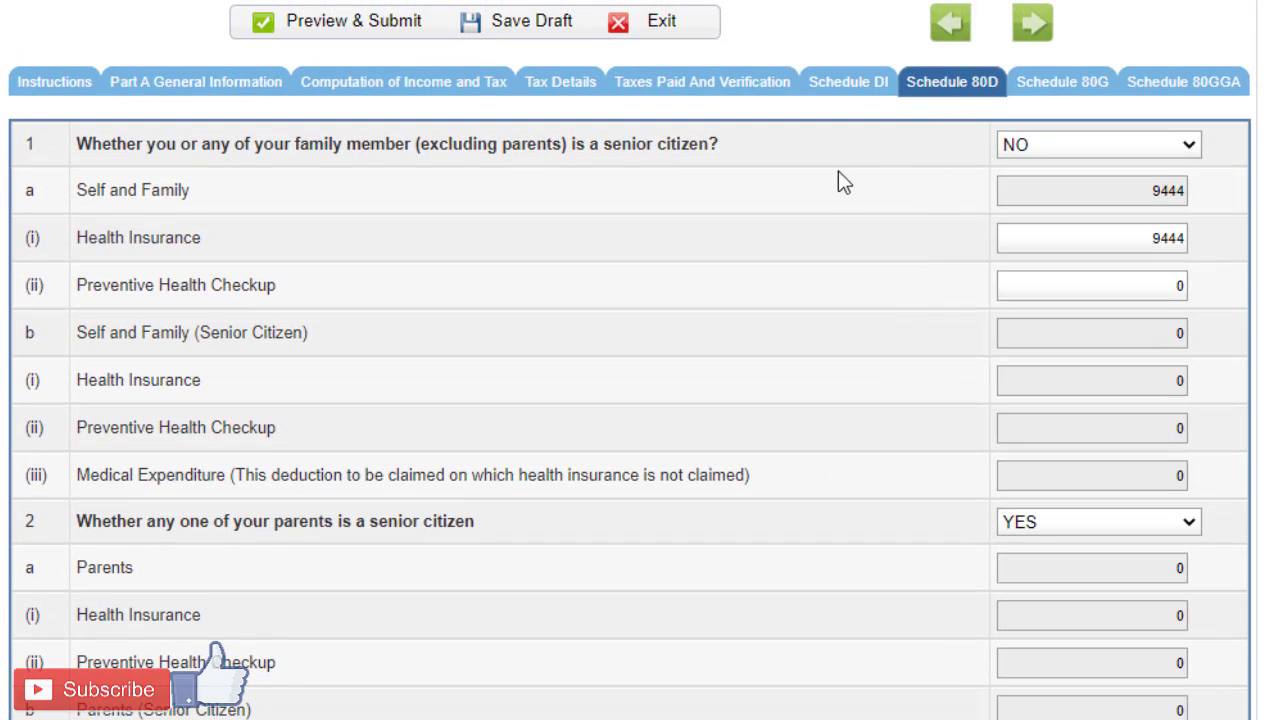
pyautogui.click(437, 100)
pyautogui.scroll(-10, 775, 470)
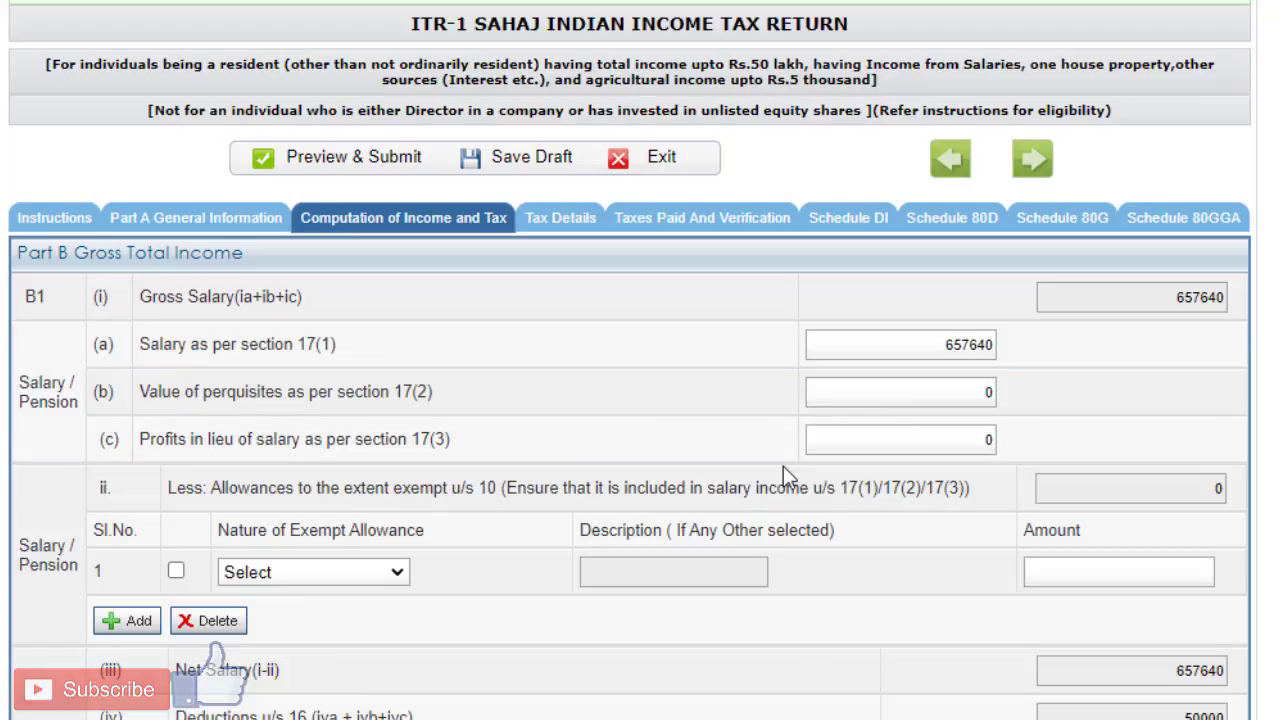
pyautogui.scroll(-8, 775, 497)
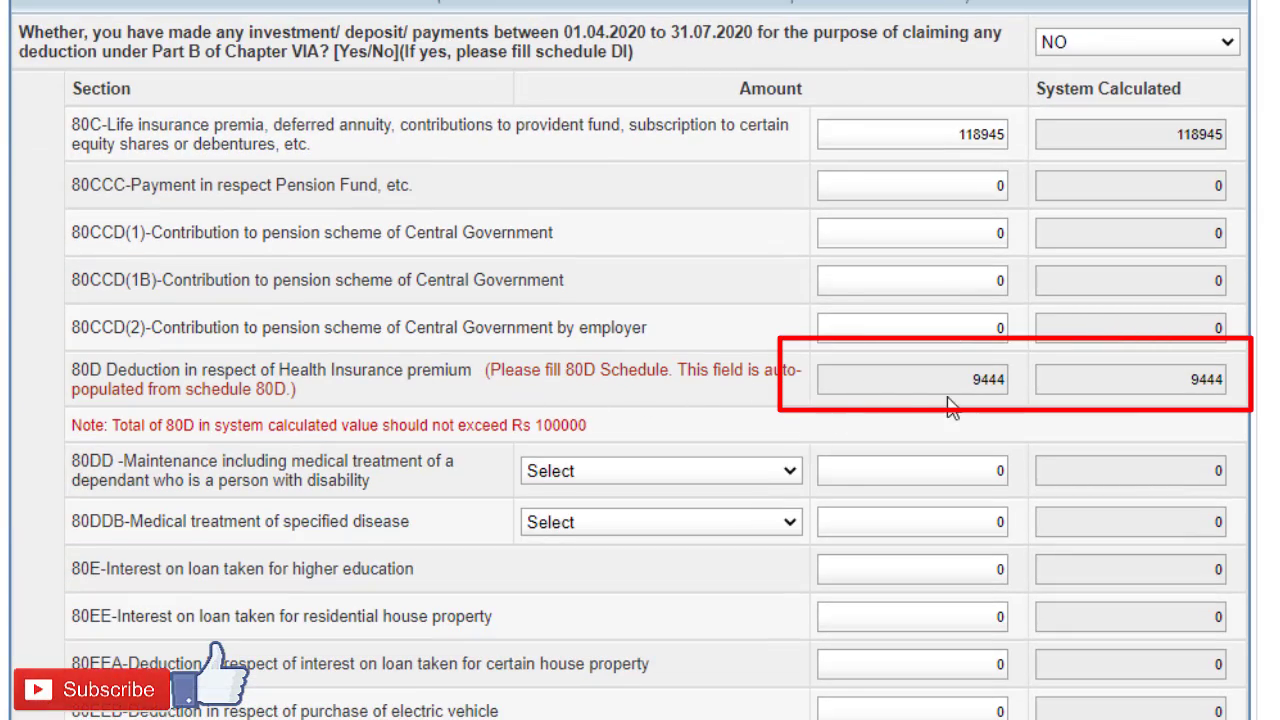
pyautogui.scroll(-2, 956, 394)
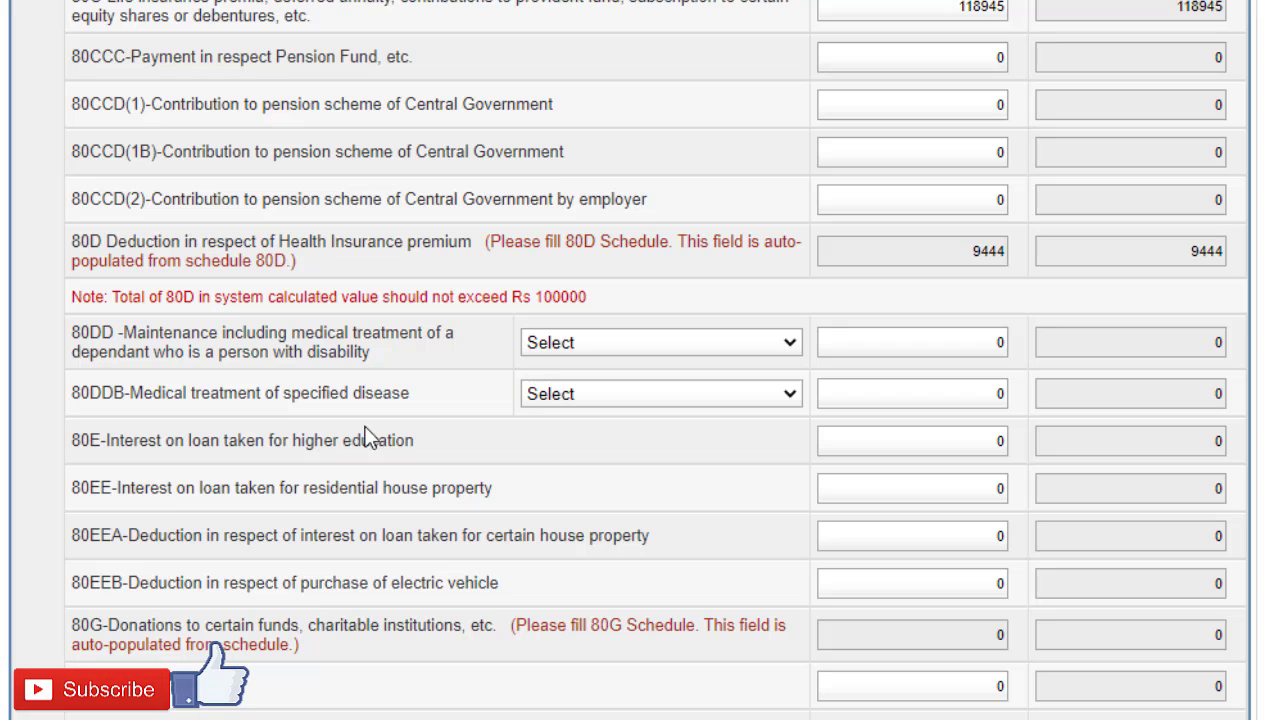
pyautogui.scroll(-2, 565, 390)
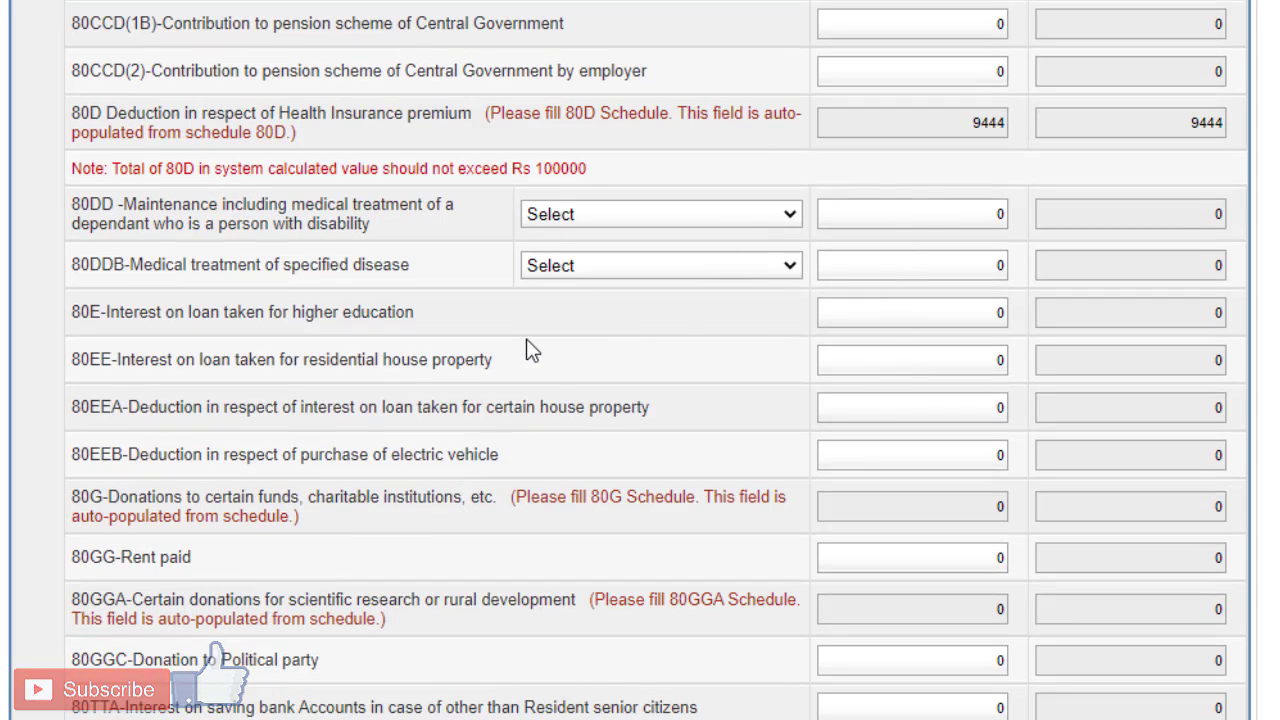
pyautogui.click(326, 367)
pyautogui.scroll(-1, 534, 433)
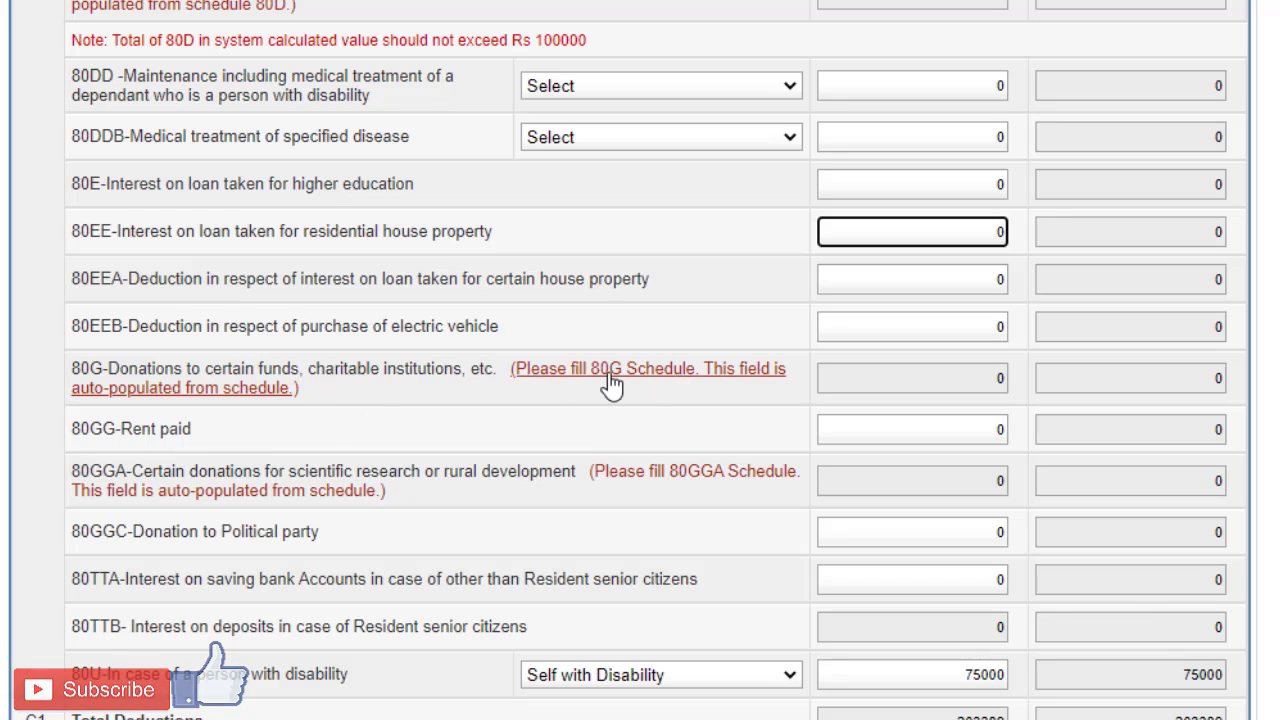
# Step: Open Schedule 80G and review its donation tables
pyautogui.scroll(20, 645, 385)
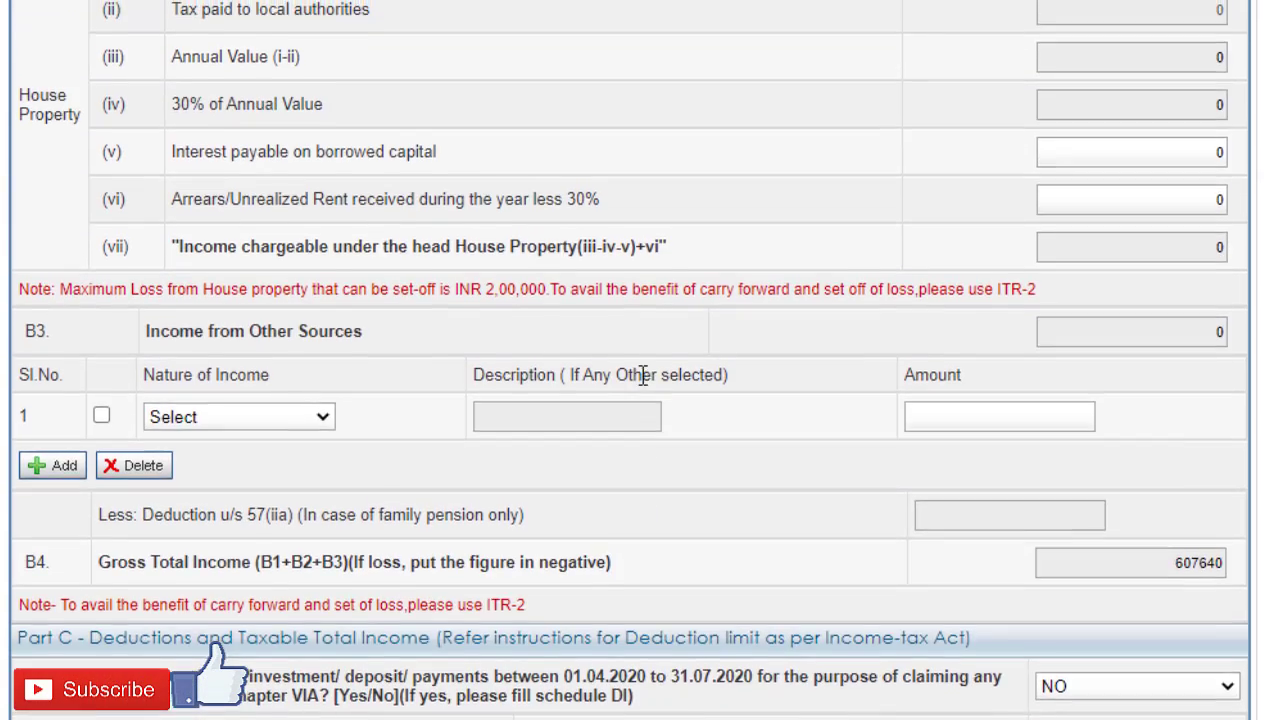
pyautogui.scroll(1, 639, 378)
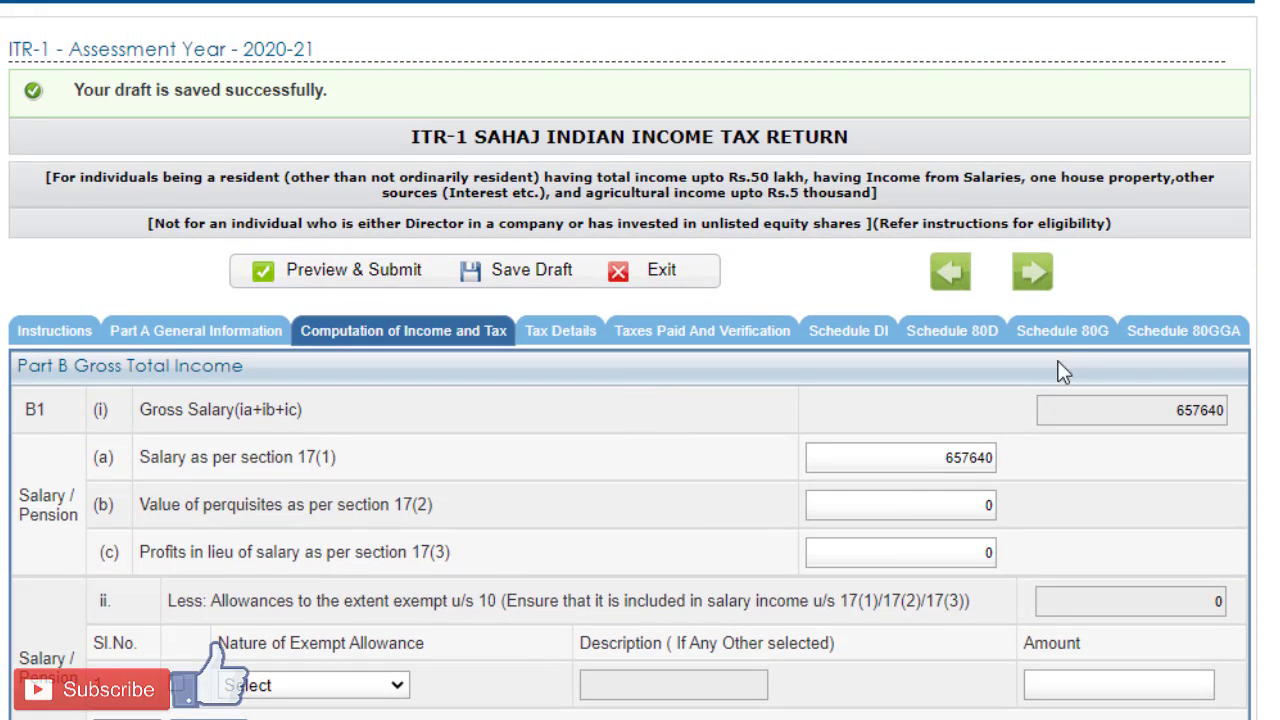
pyautogui.click(1058, 335)
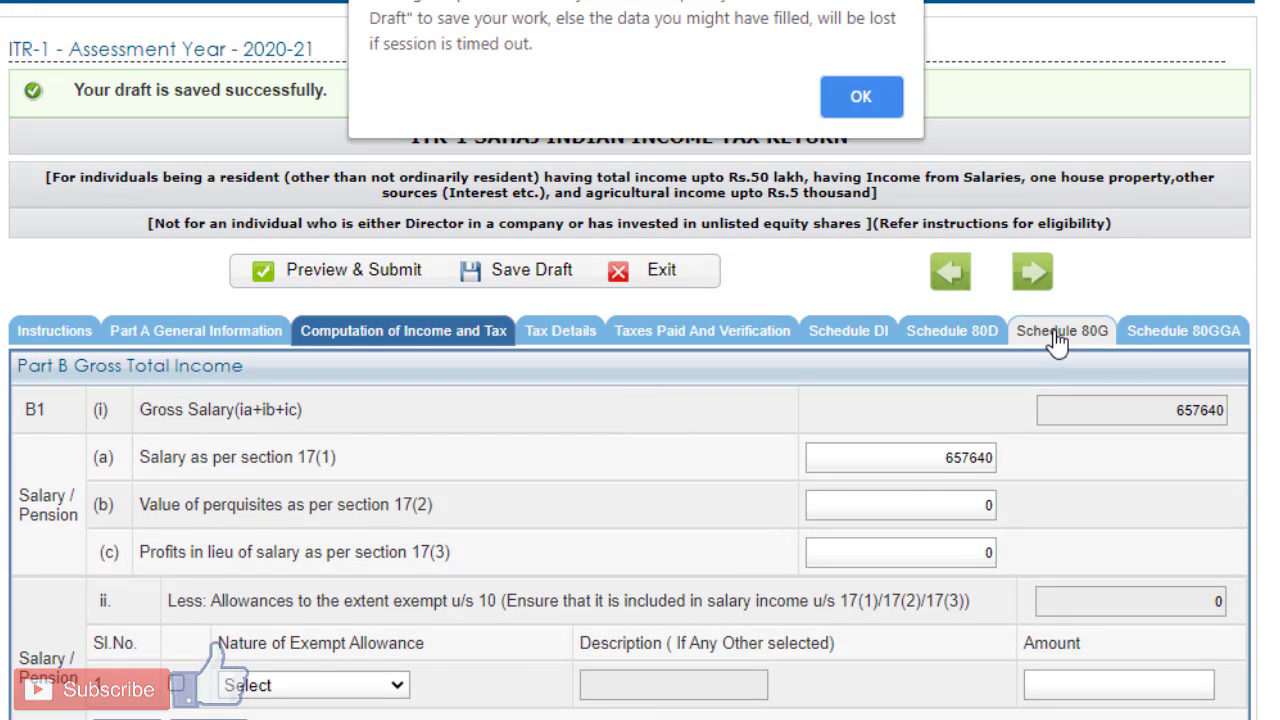
pyautogui.click(880, 97)
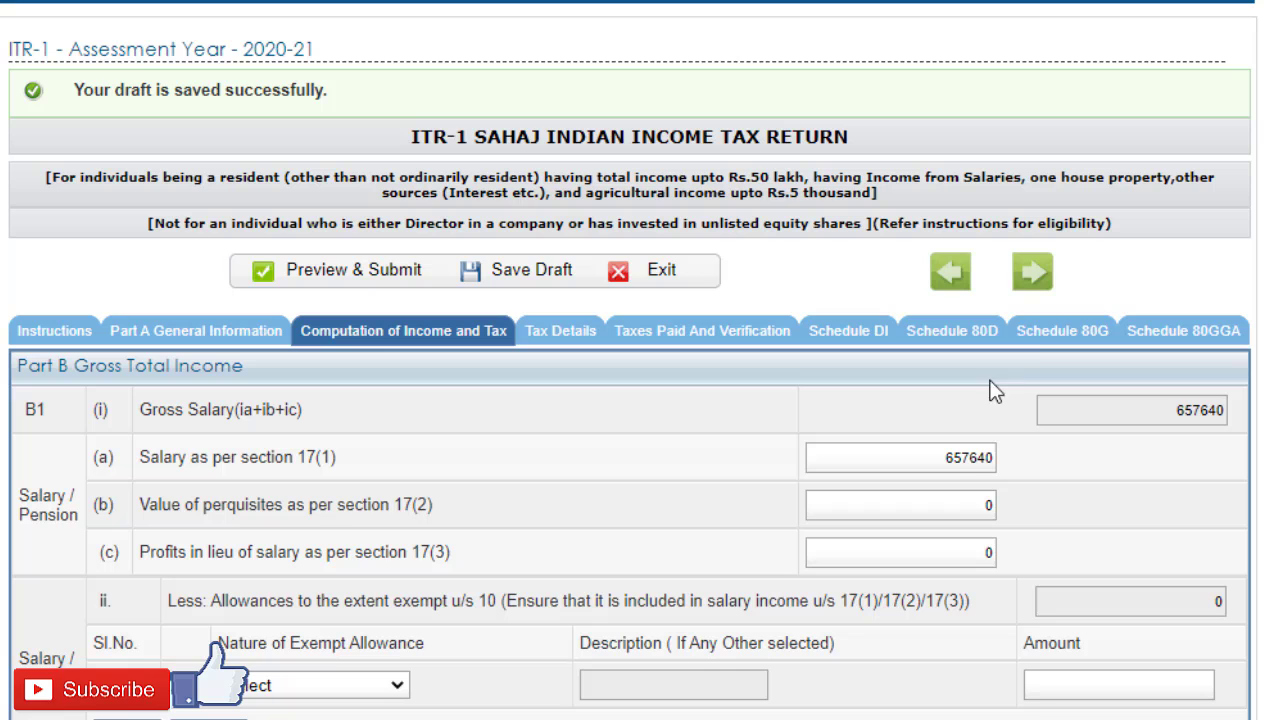
pyautogui.click(1054, 340)
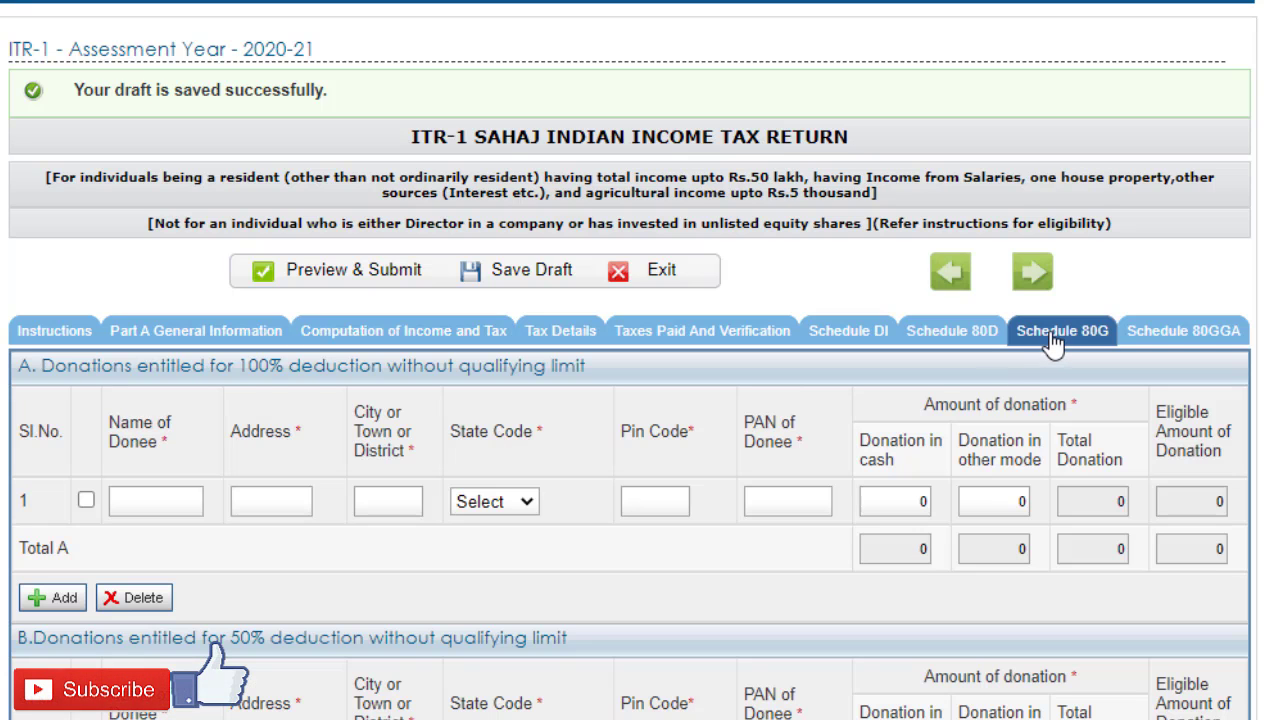
pyautogui.scroll(-1, 580, 331)
pyautogui.scroll(-3, 684, 708)
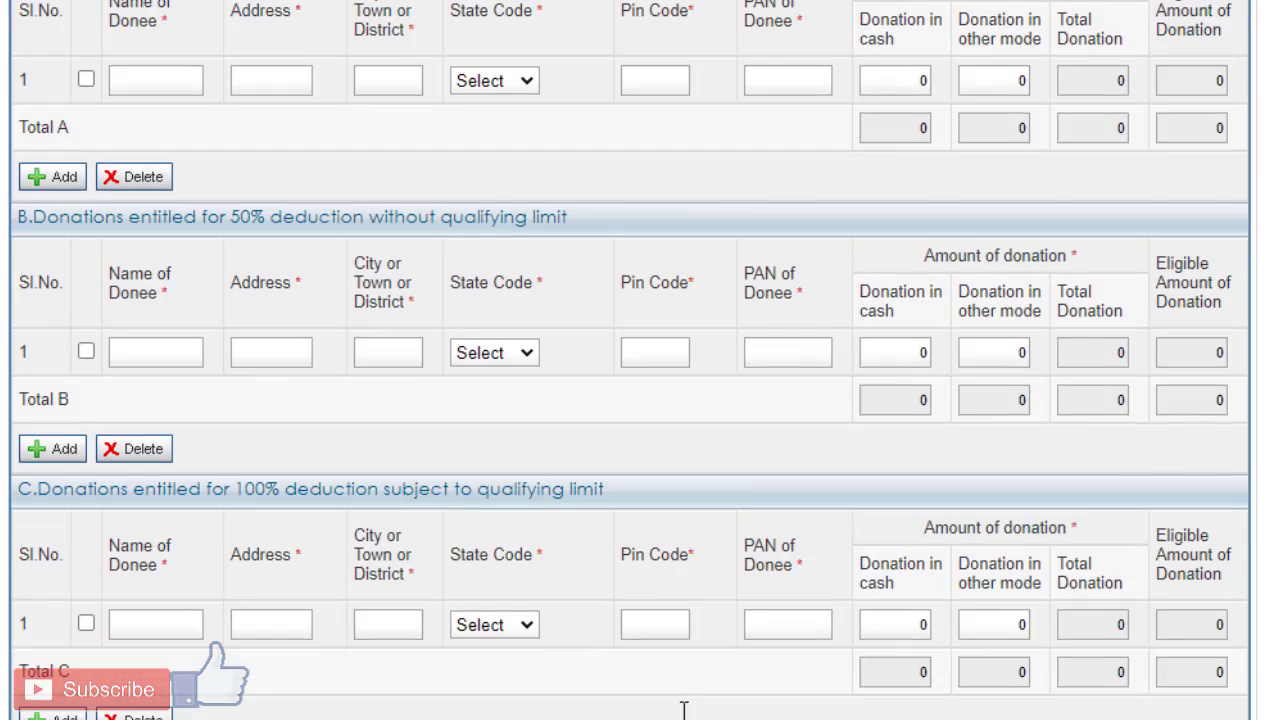
pyautogui.scroll(-2, 600, 708)
pyautogui.scroll(6, 855, 527)
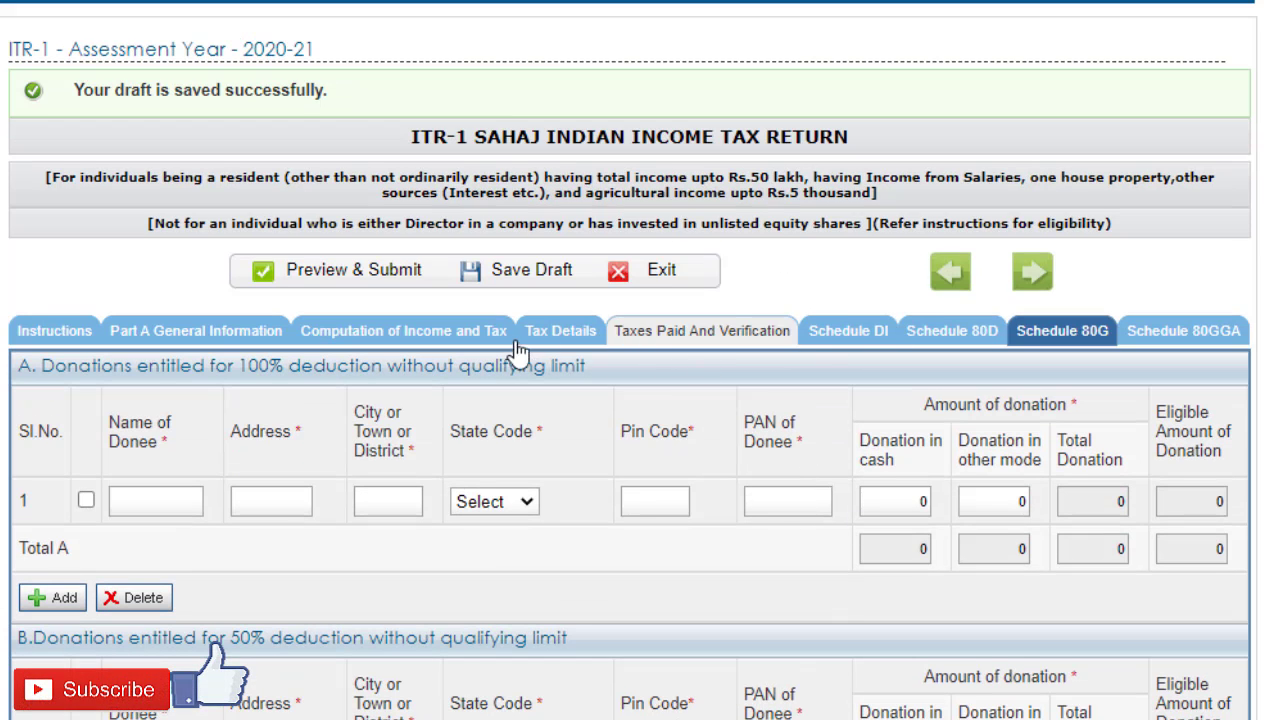
# Step: Go back to Computation of Income and Tax and review the Part C deductions, including the disability options for 80U
pyautogui.click(440, 348)
pyautogui.scroll(-8, 600, 440)
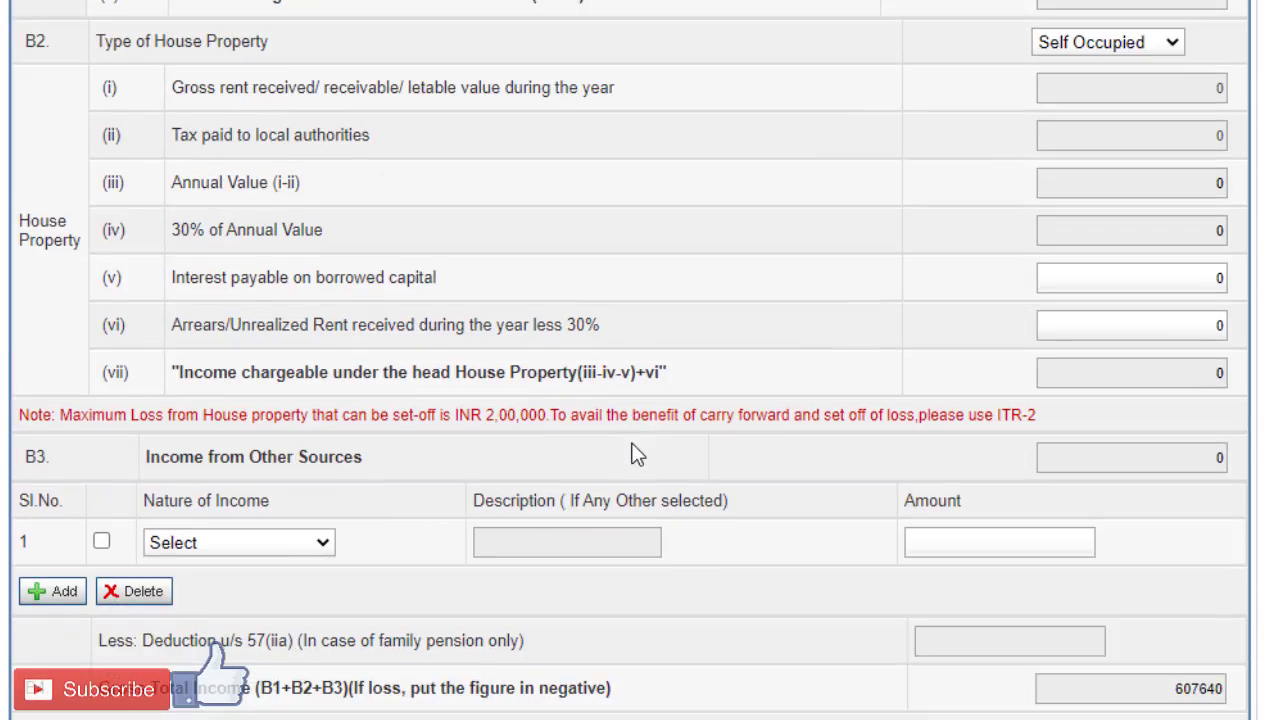
pyautogui.scroll(-9, 637, 455)
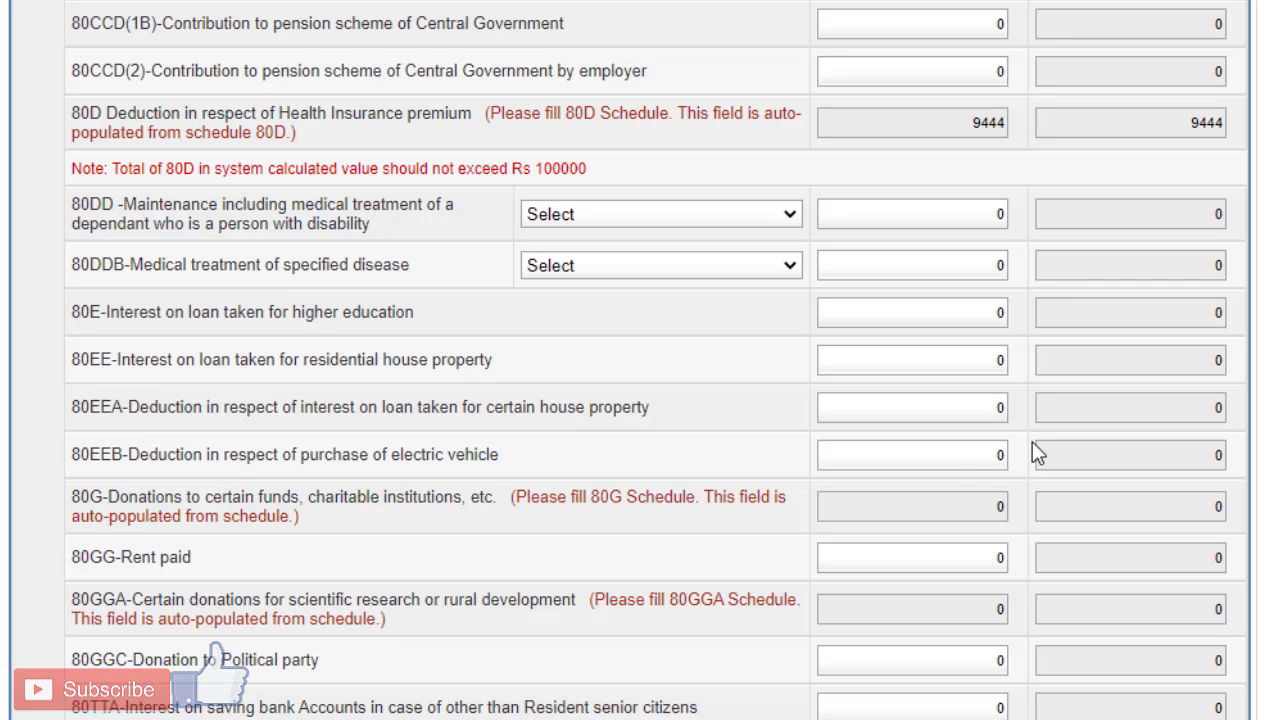
pyautogui.scroll(-3, 724, 432)
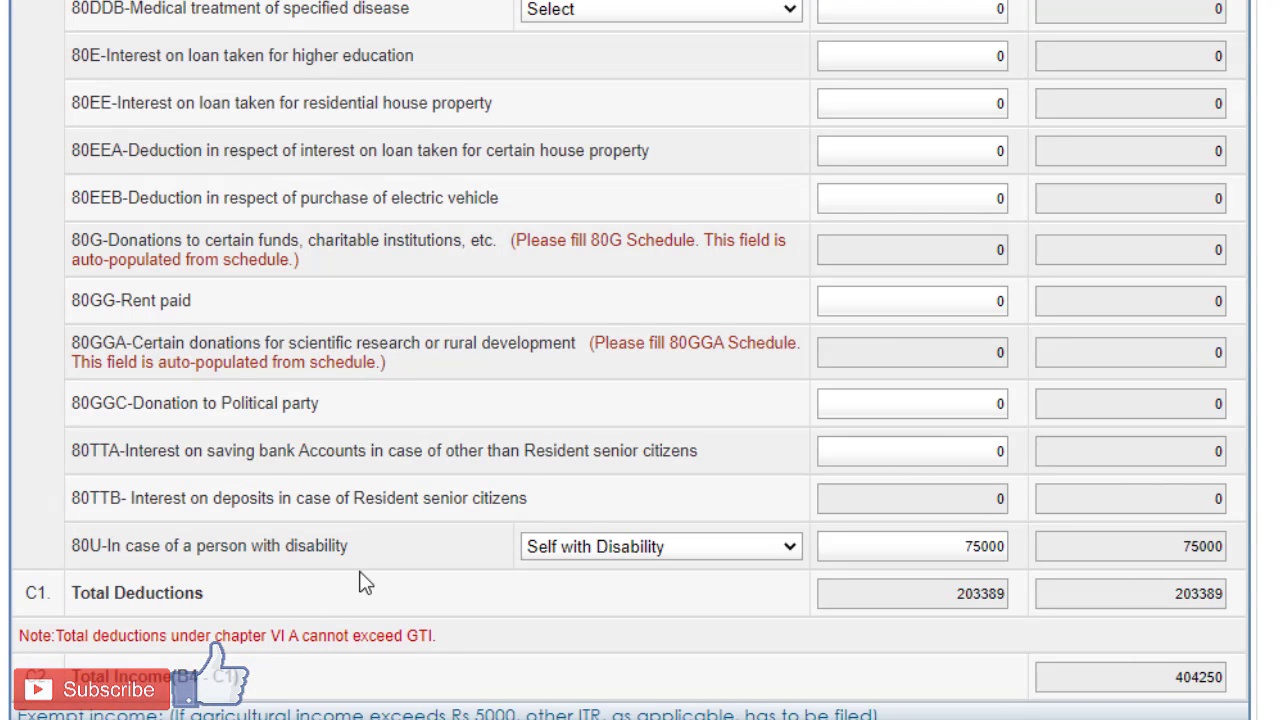
pyautogui.click(638, 549)
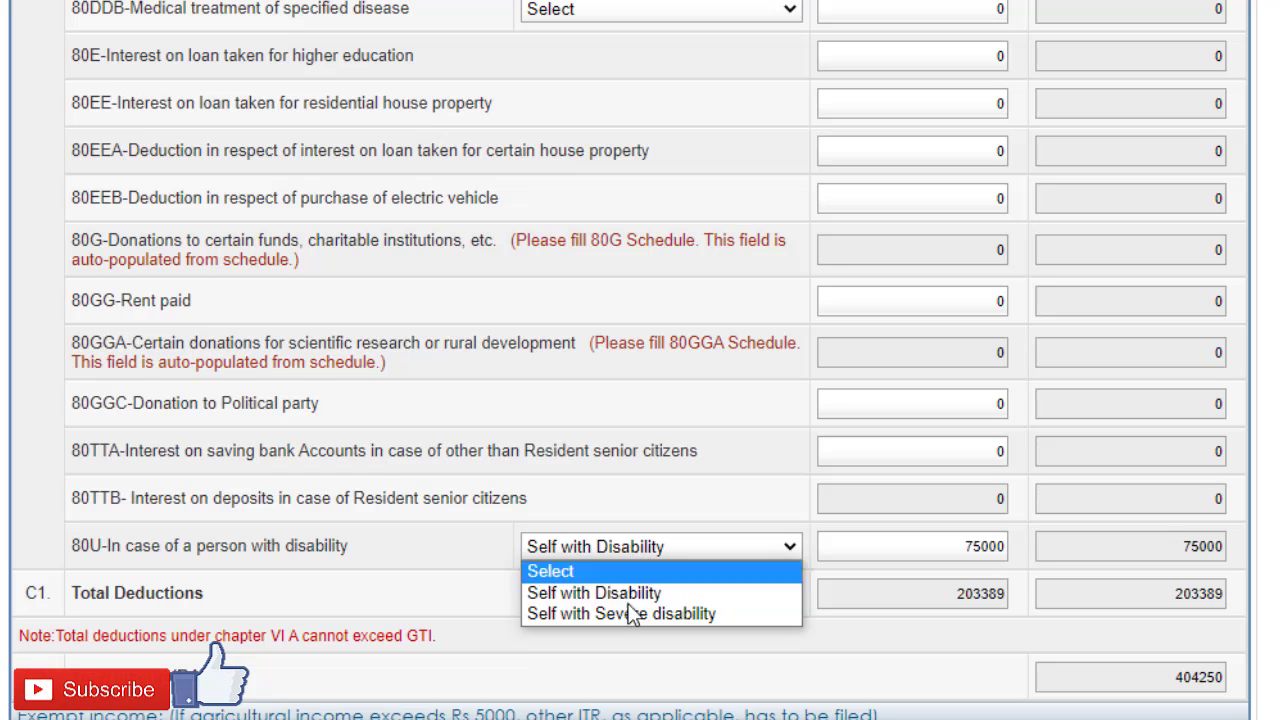
pyautogui.click(620, 503)
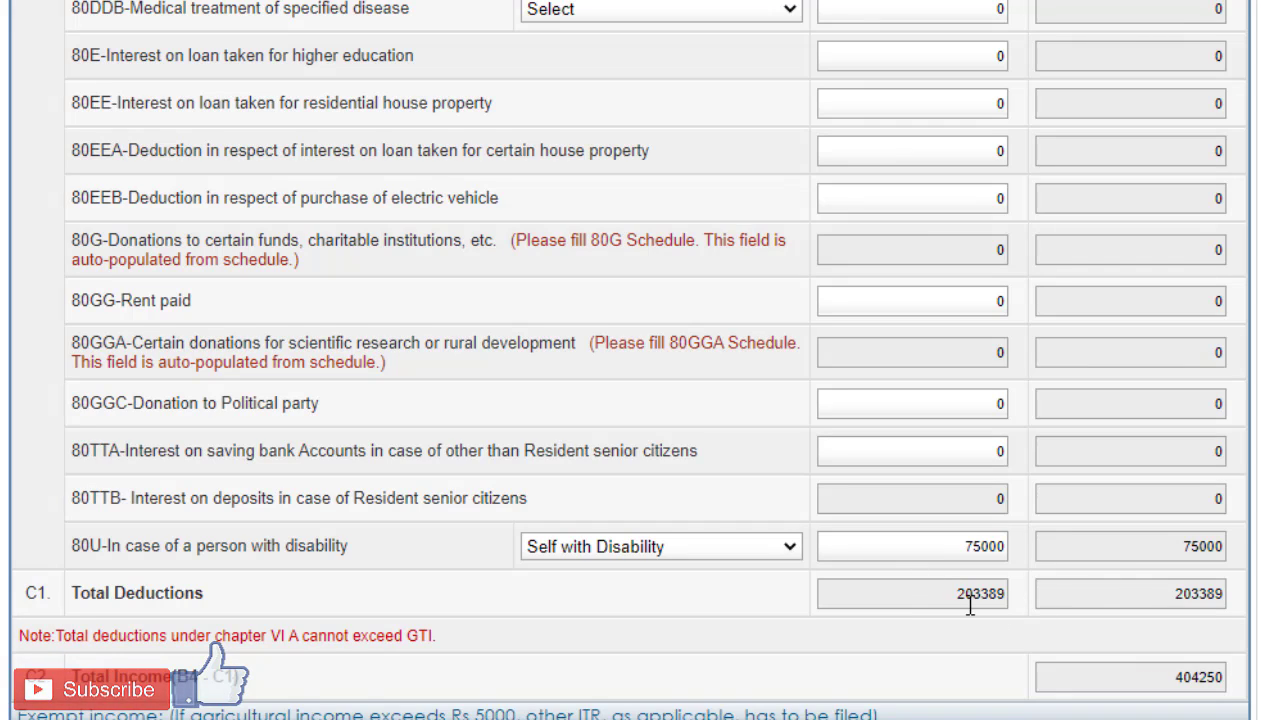
# Step: Review Total Deductions and Total Income, and look through the nature-of-income options for Exempt income without choosing one
pyautogui.scroll(8, 1105, 585)
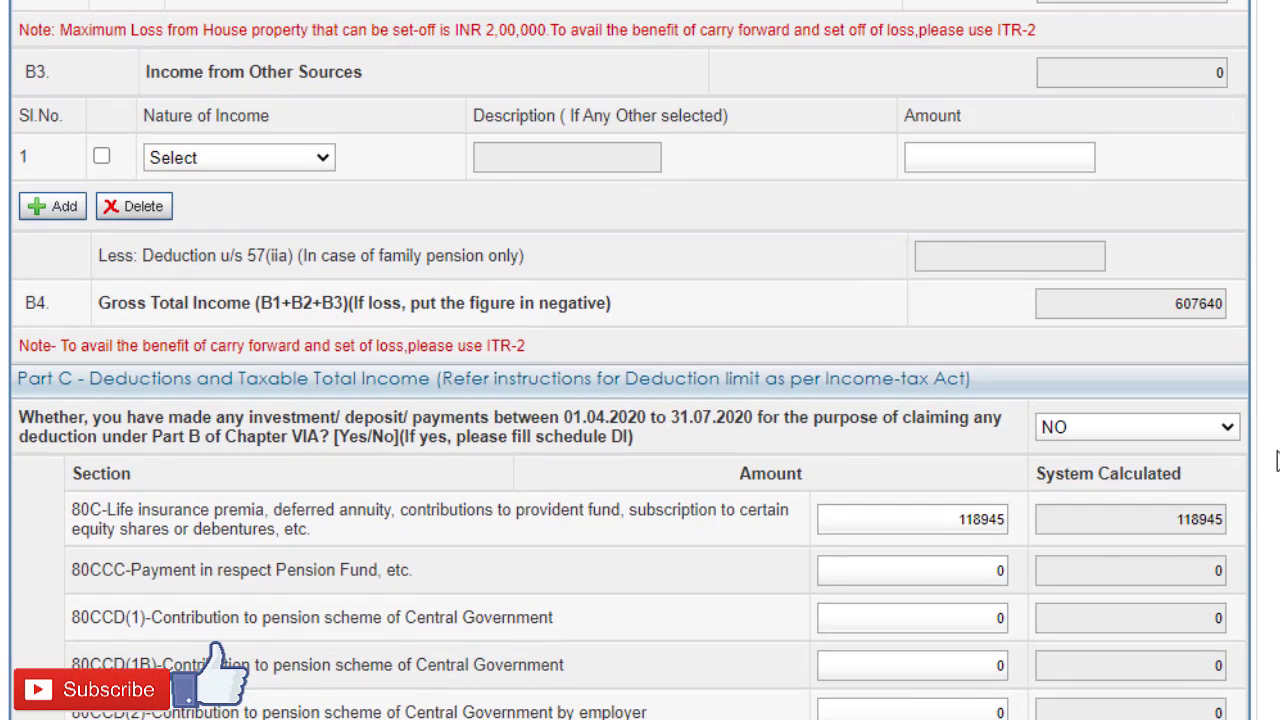
pyautogui.scroll(-5, 1253, 368)
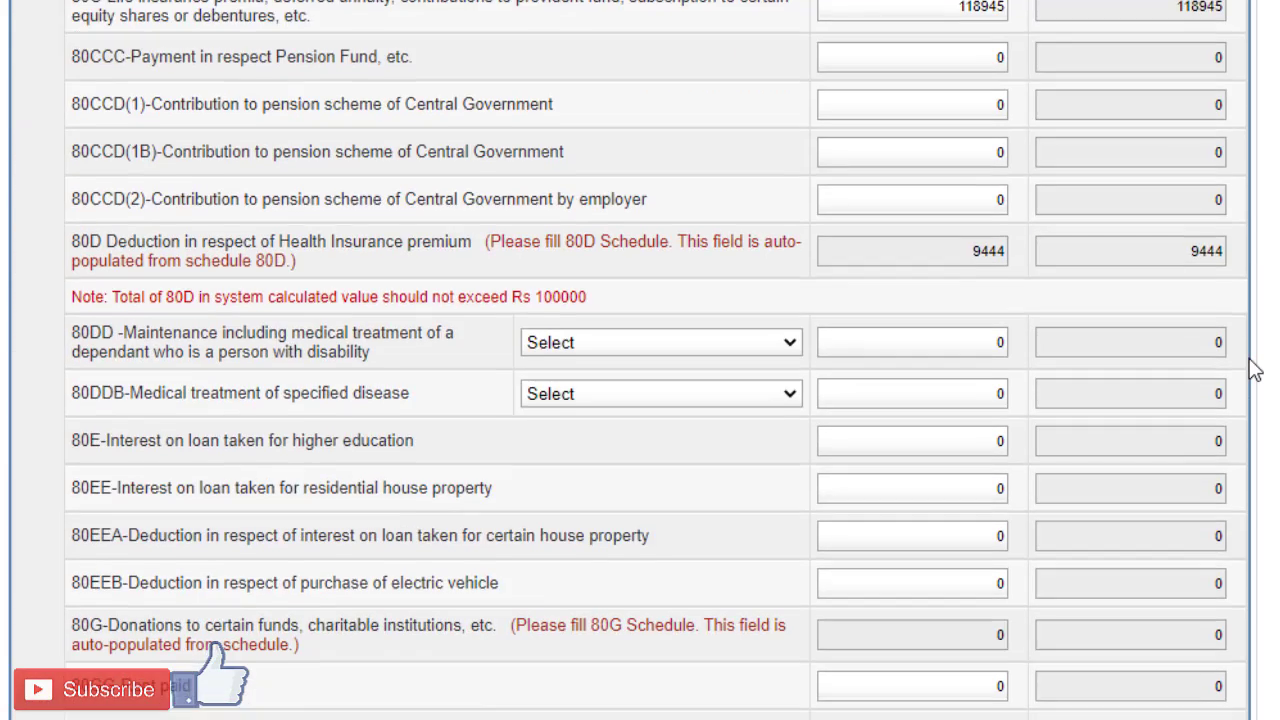
pyautogui.scroll(-5, 1253, 368)
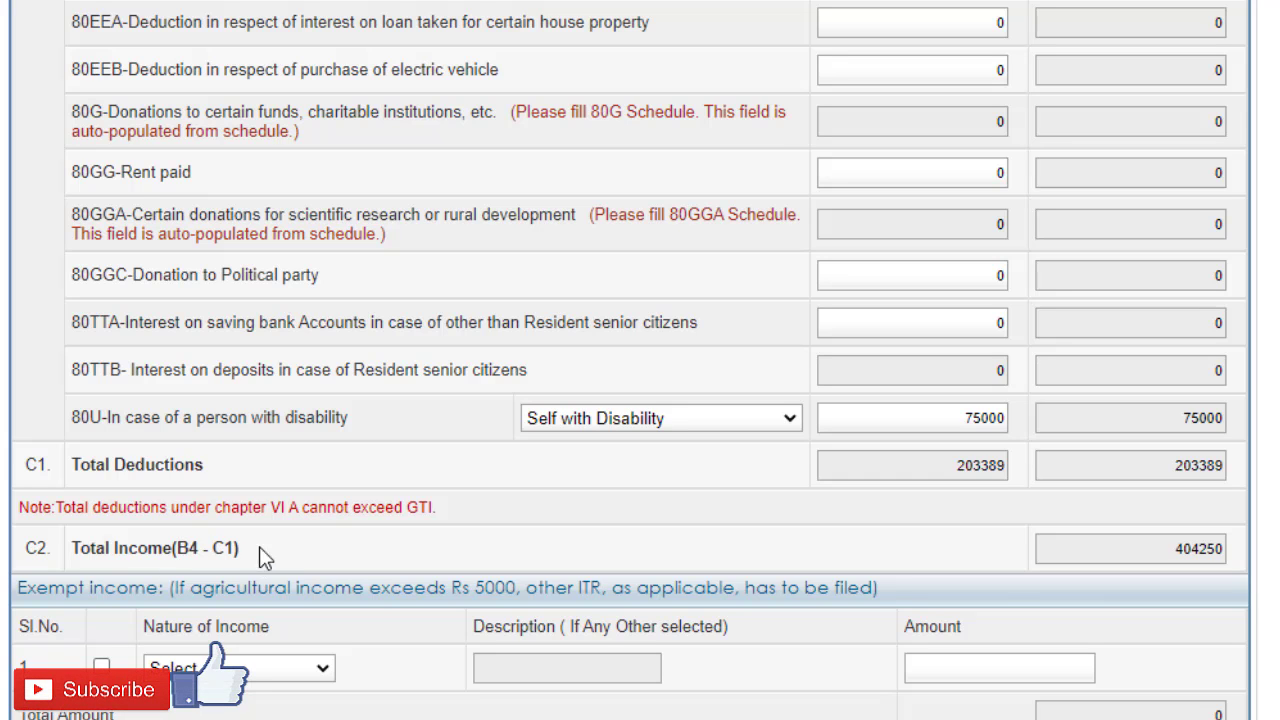
pyautogui.scroll(-1, 290, 570)
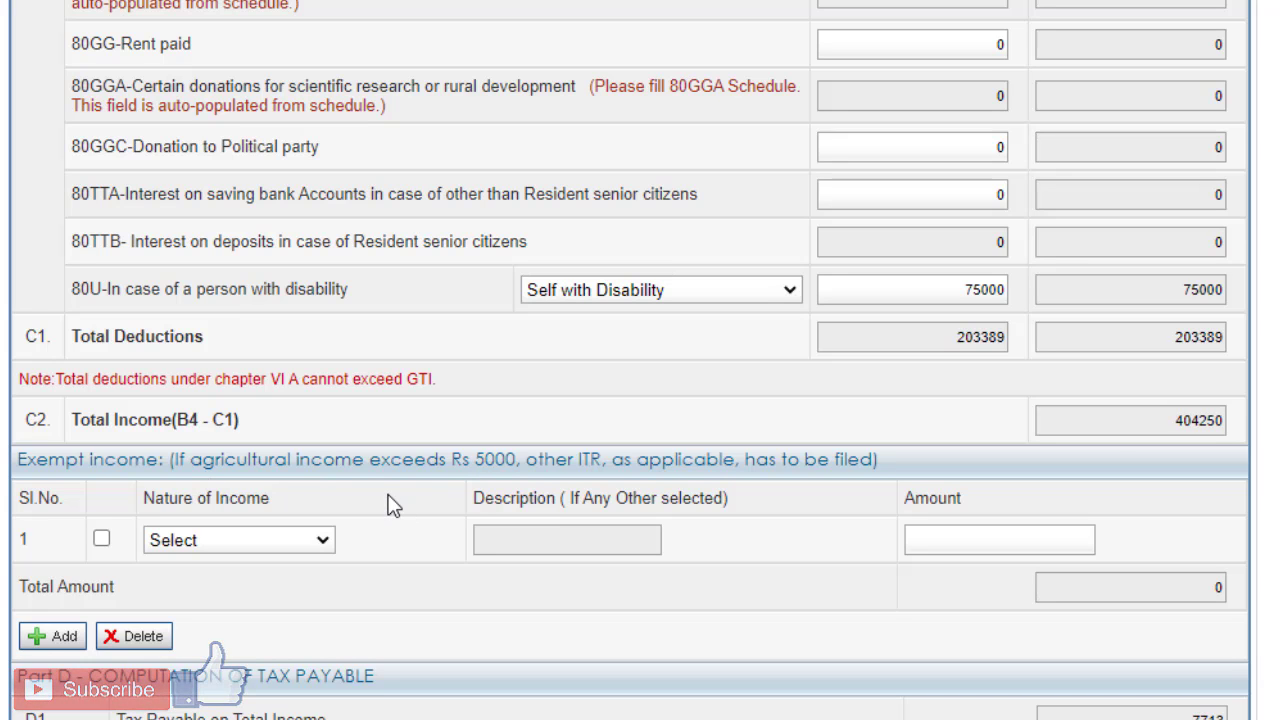
pyautogui.click(284, 539)
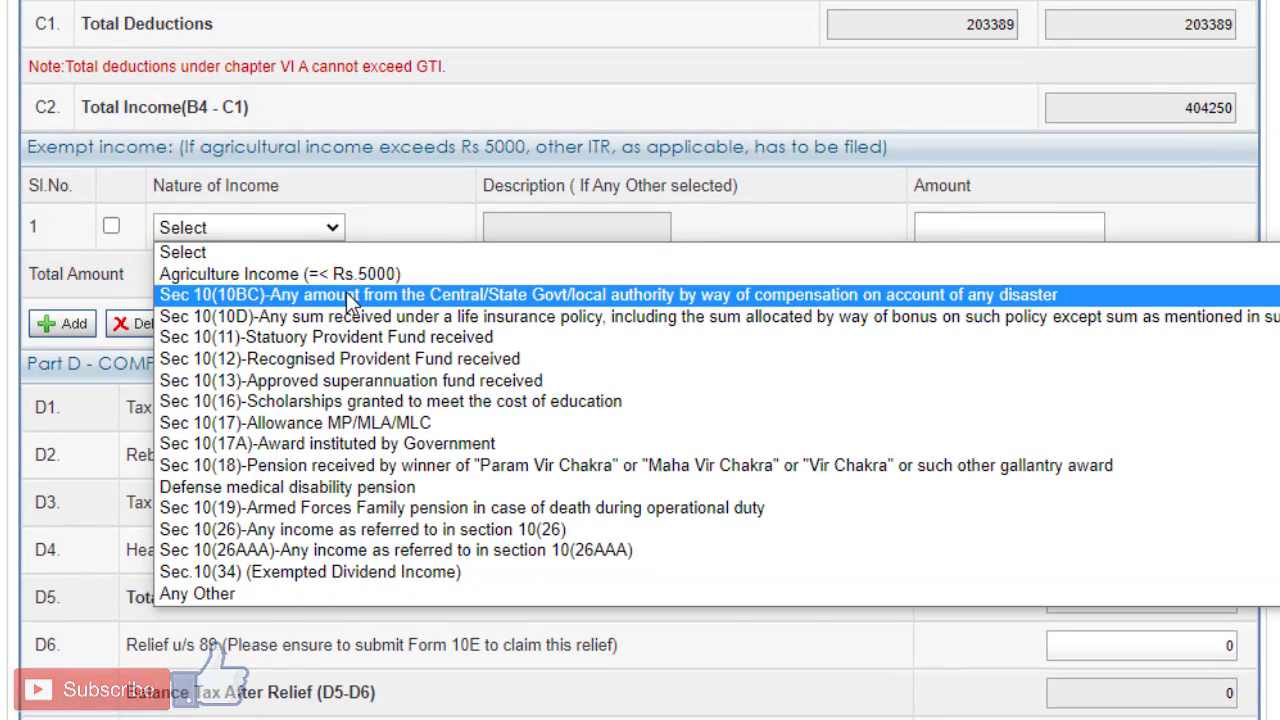
pyautogui.click(382, 208)
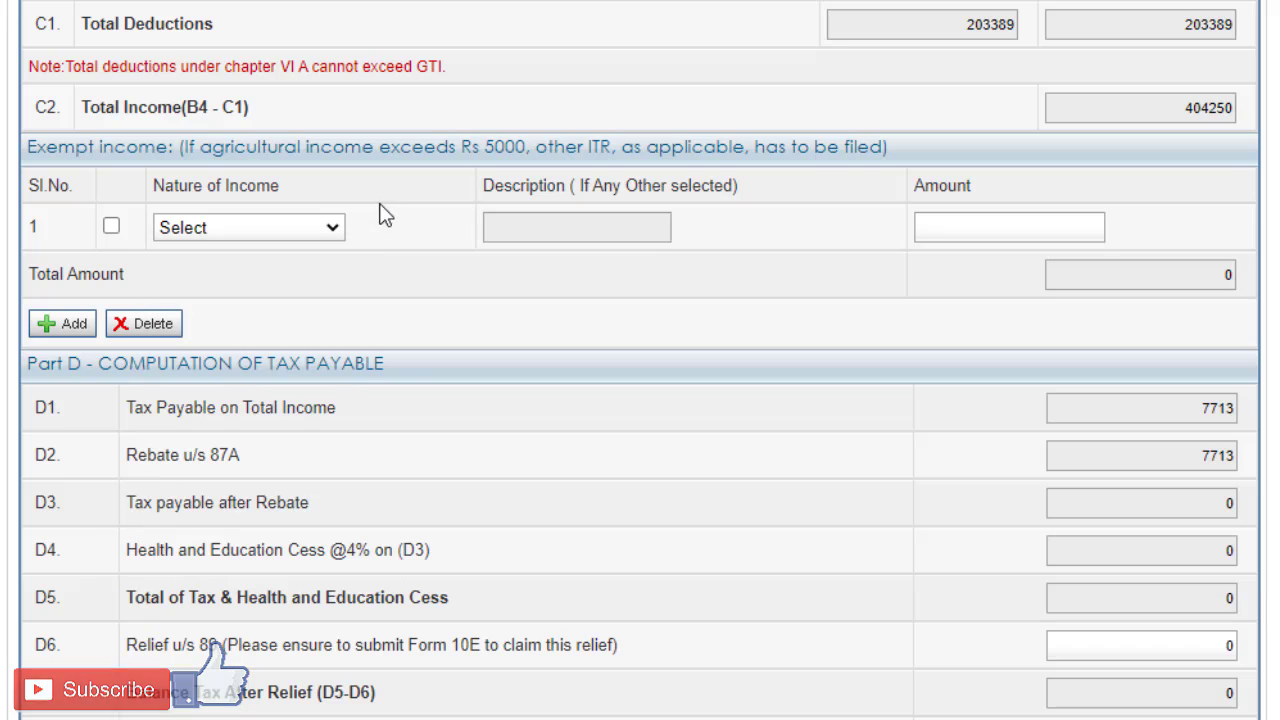
# Step: Check the Part D tax payable computation, save the draft, and open Tax Details
pyautogui.scroll(-5, 888, 250)
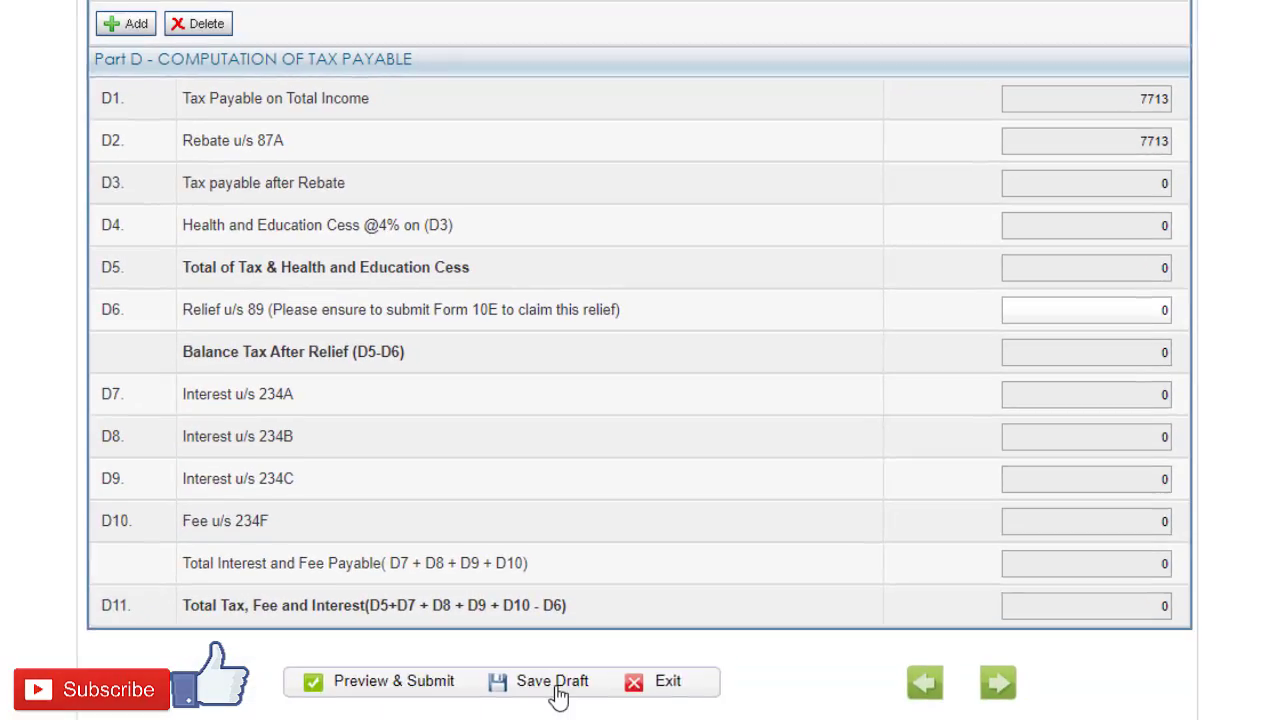
pyautogui.click(556, 682)
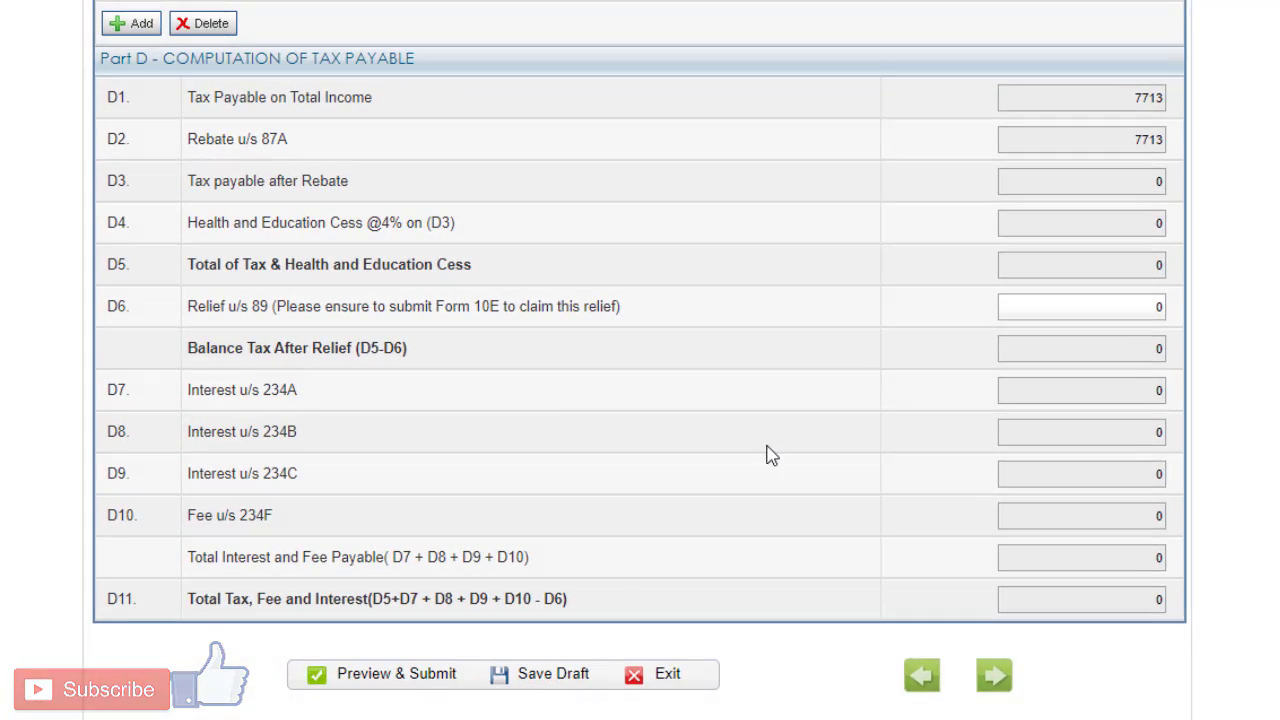
pyautogui.scroll(20, 770, 455)
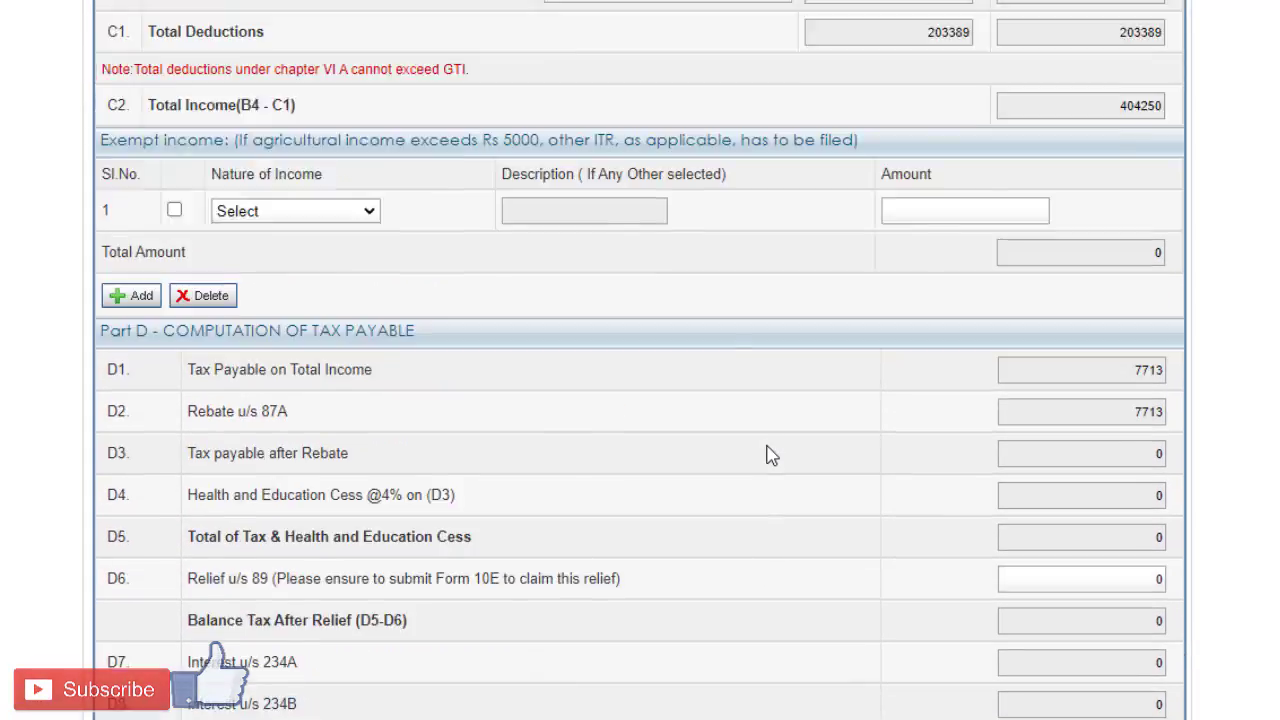
pyautogui.scroll(6, 770, 455)
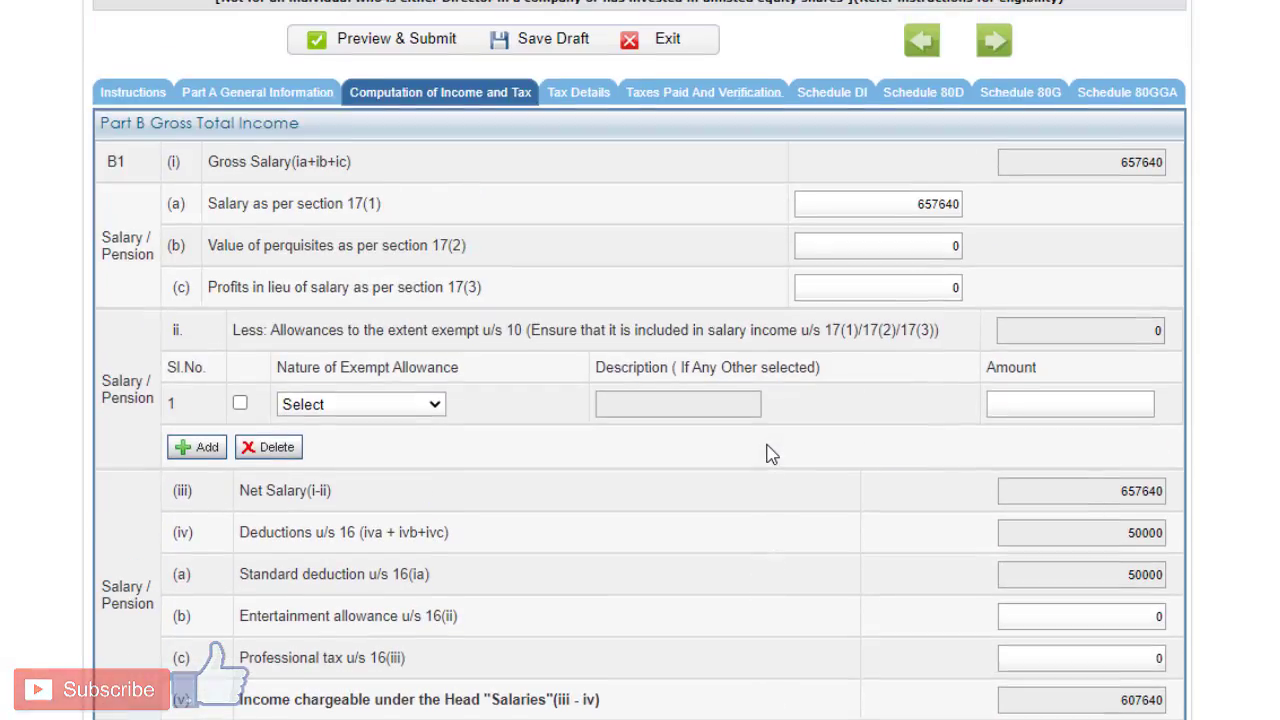
pyautogui.click(580, 95)
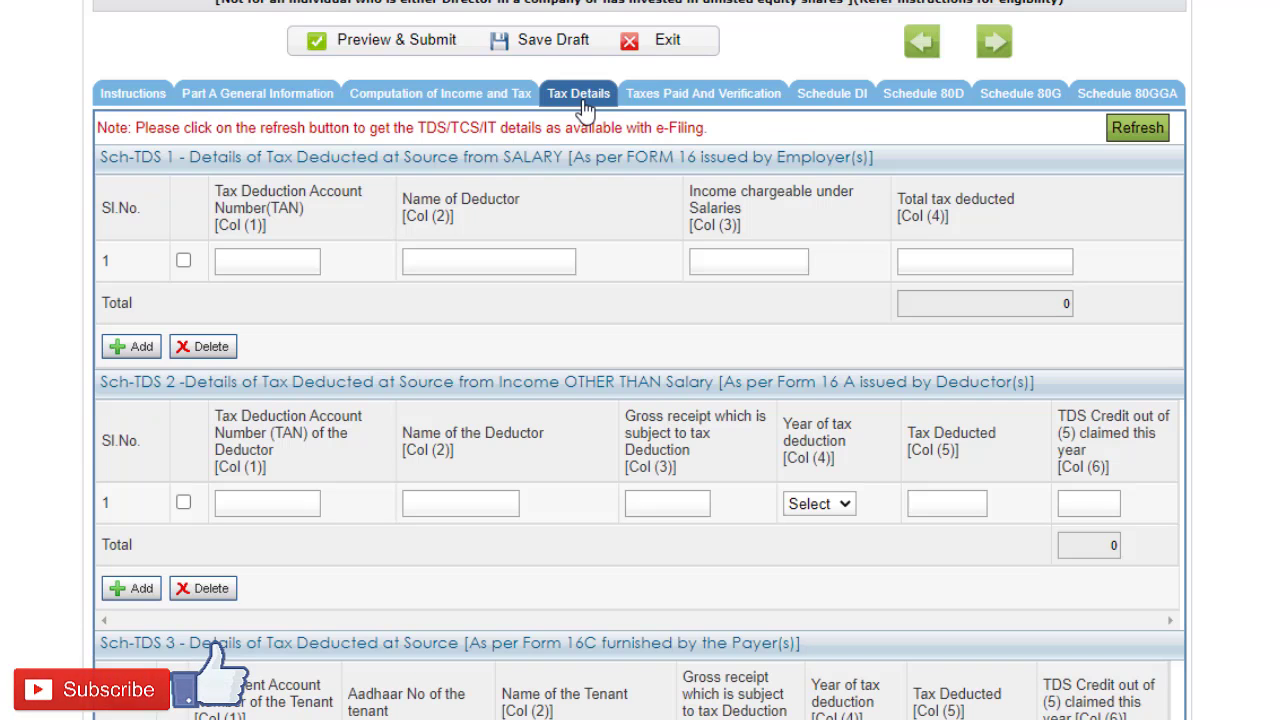
# Step: Look through the Tax Details tables and refresh the TDS/TCS/IT details from e-Filing, agreeing to overwrite the entered details
pyautogui.scroll(-7, 580, 110)
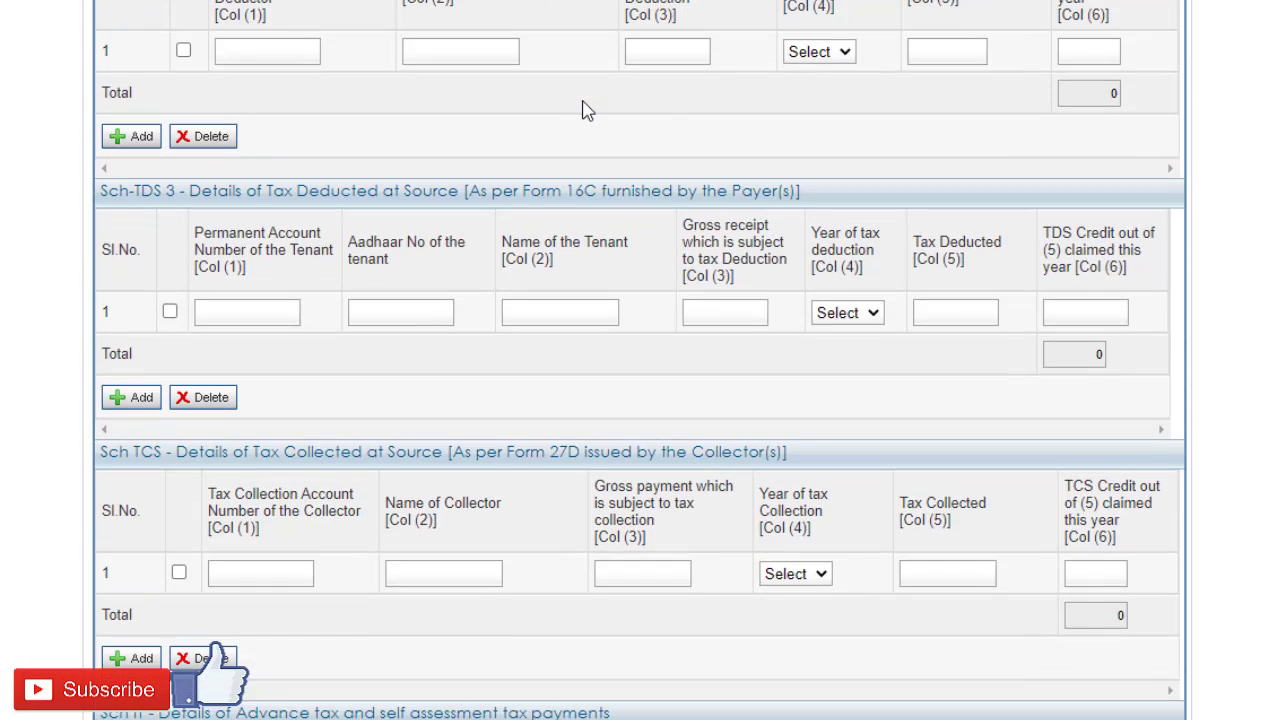
pyautogui.scroll(-2, 575, 120)
pyautogui.scroll(8, 575, 120)
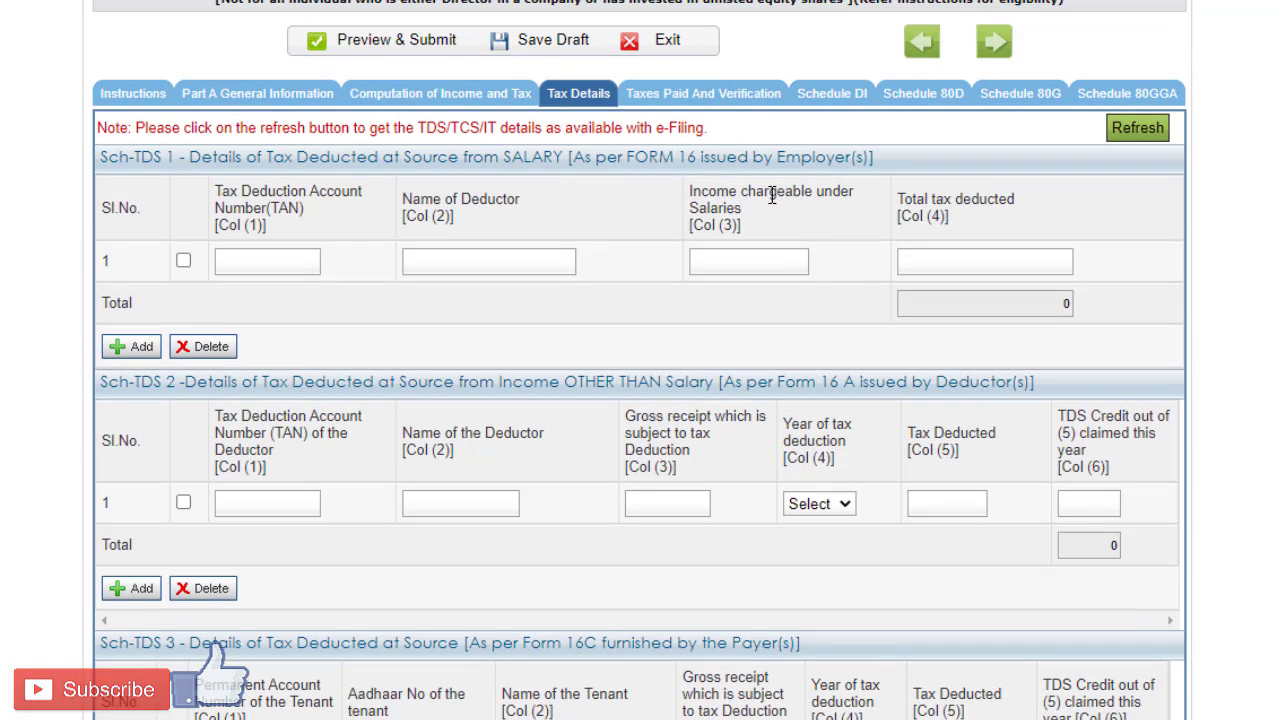
pyautogui.click(1138, 129)
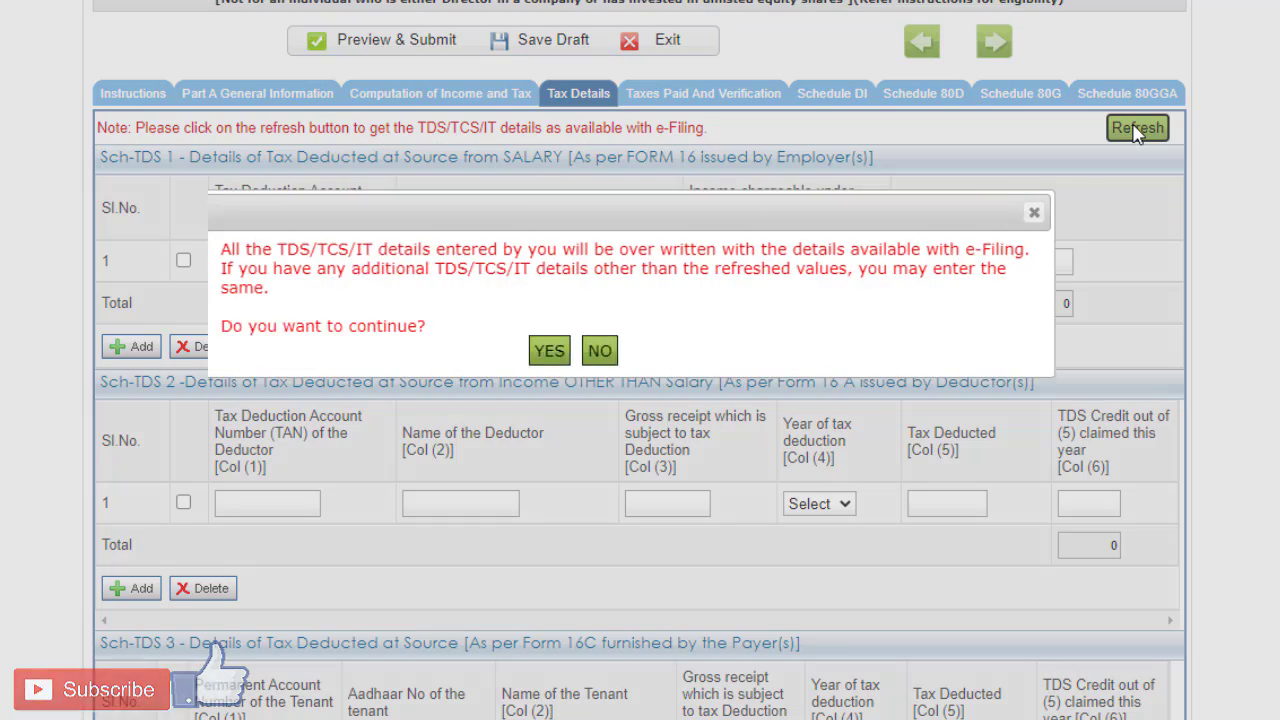
pyautogui.click(557, 351)
# Step: Review the refreshed TDS and TCS tables, and look at Taxes Paid And Verification and Schedule DI
pyautogui.scroll(-1, 957, 217)
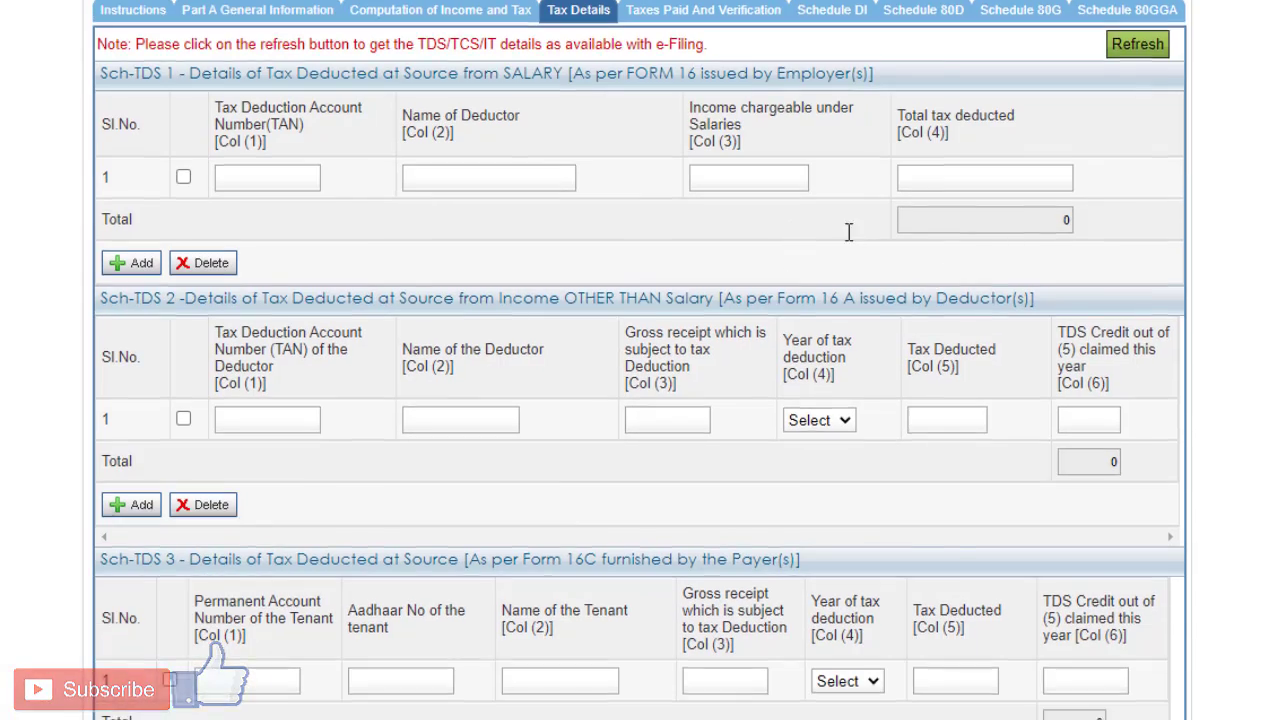
pyautogui.scroll(-5, 848, 231)
pyautogui.scroll(-1, 843, 256)
pyautogui.scroll(1, 840, 255)
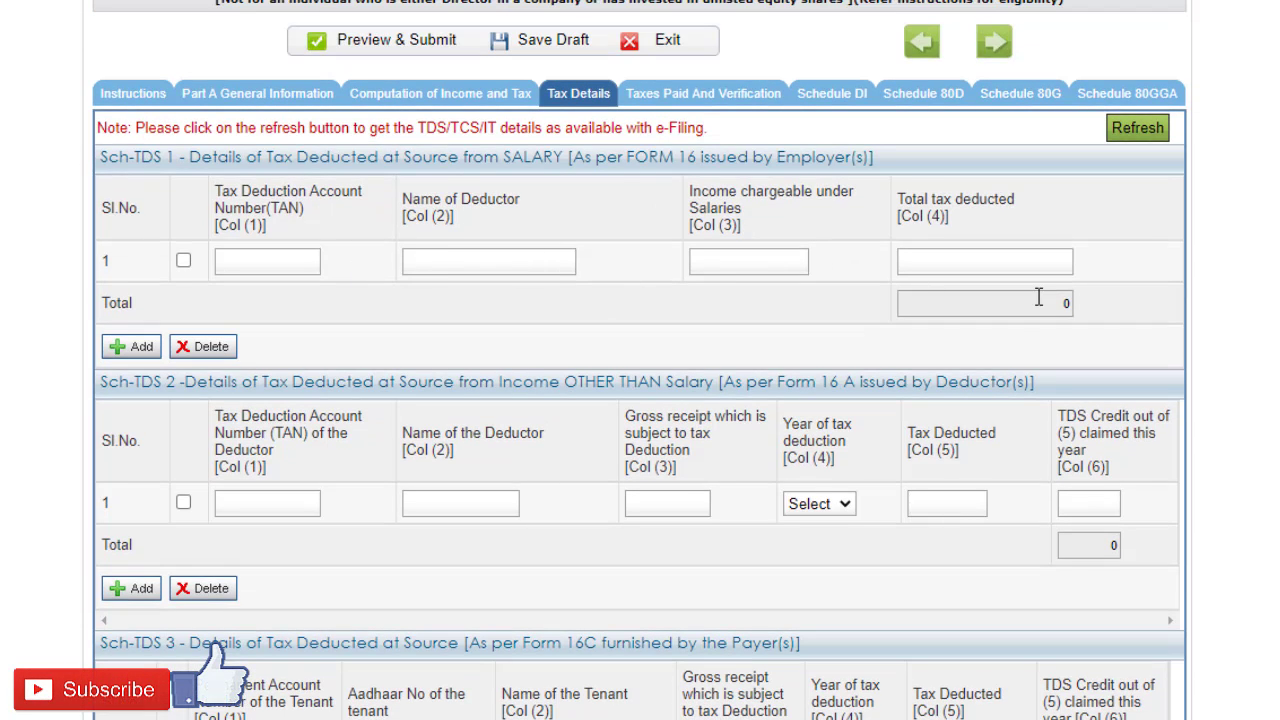
pyautogui.click(735, 100)
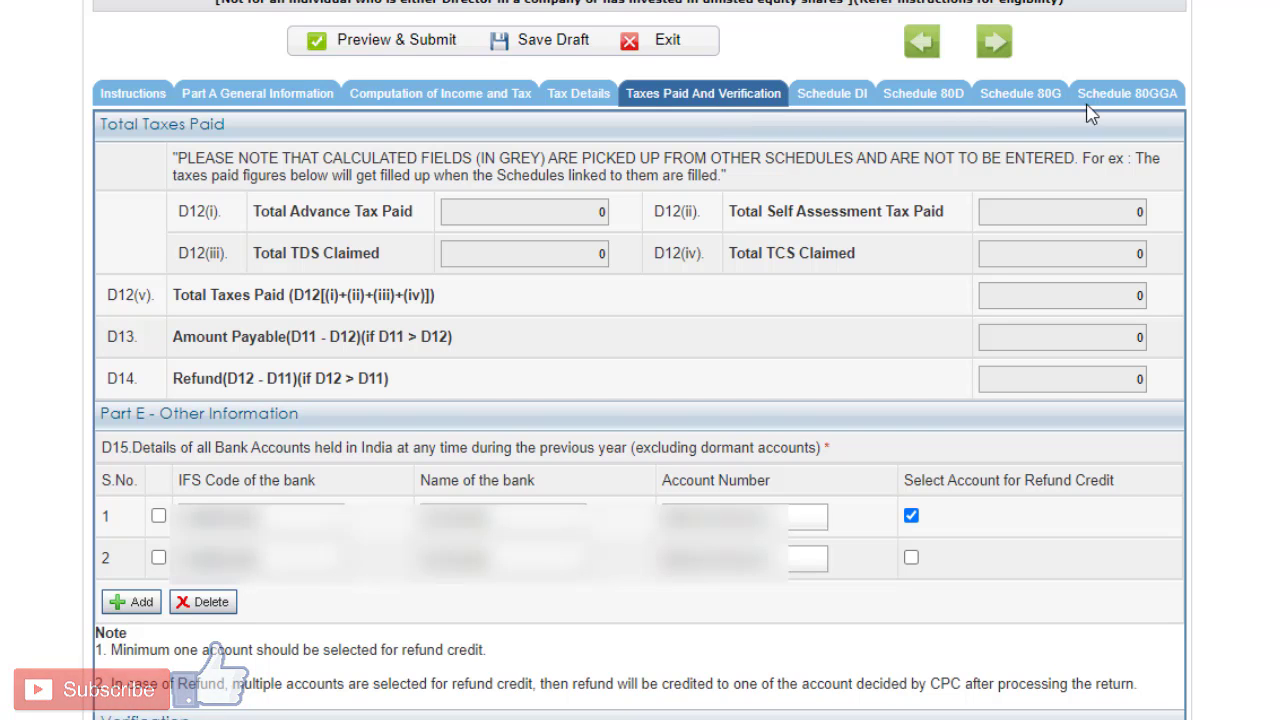
pyautogui.click(842, 98)
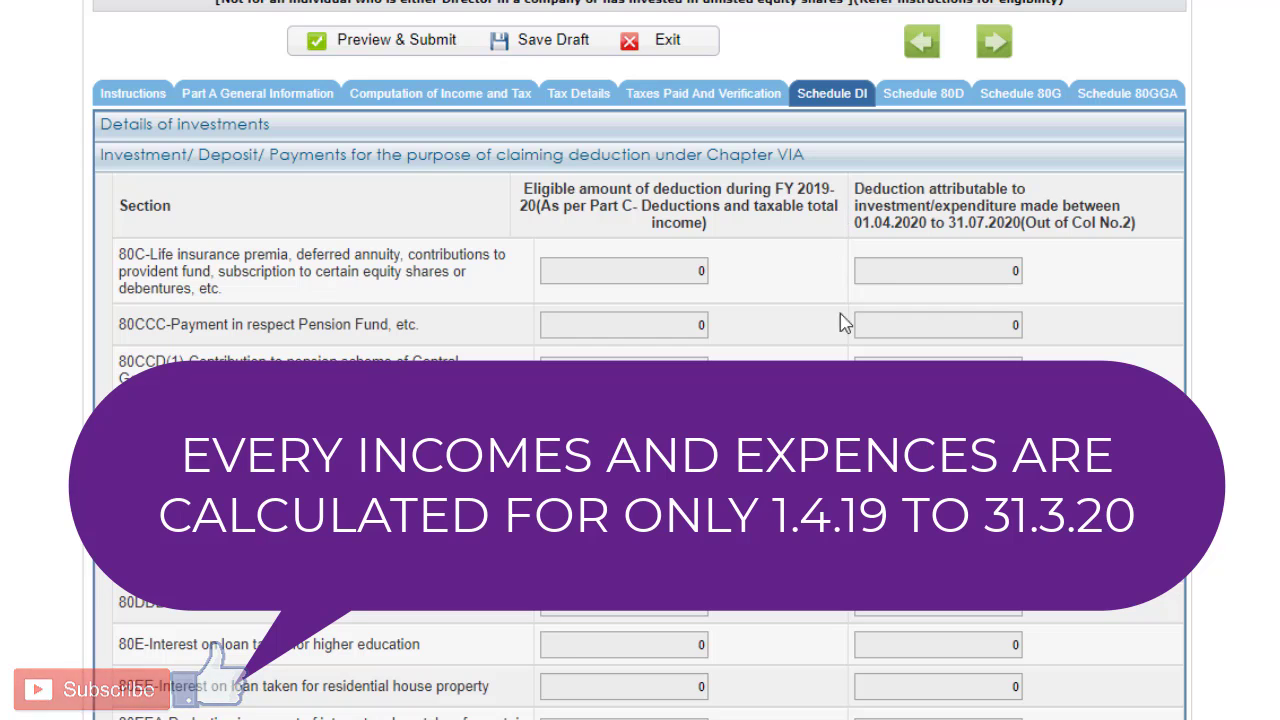
# Step: In Computation of Income and Tax, answer YES to the Part C question on investments made between 01.04.2020 and 31.07.2020
pyautogui.click(462, 96)
pyautogui.scroll(-12, 675, 258)
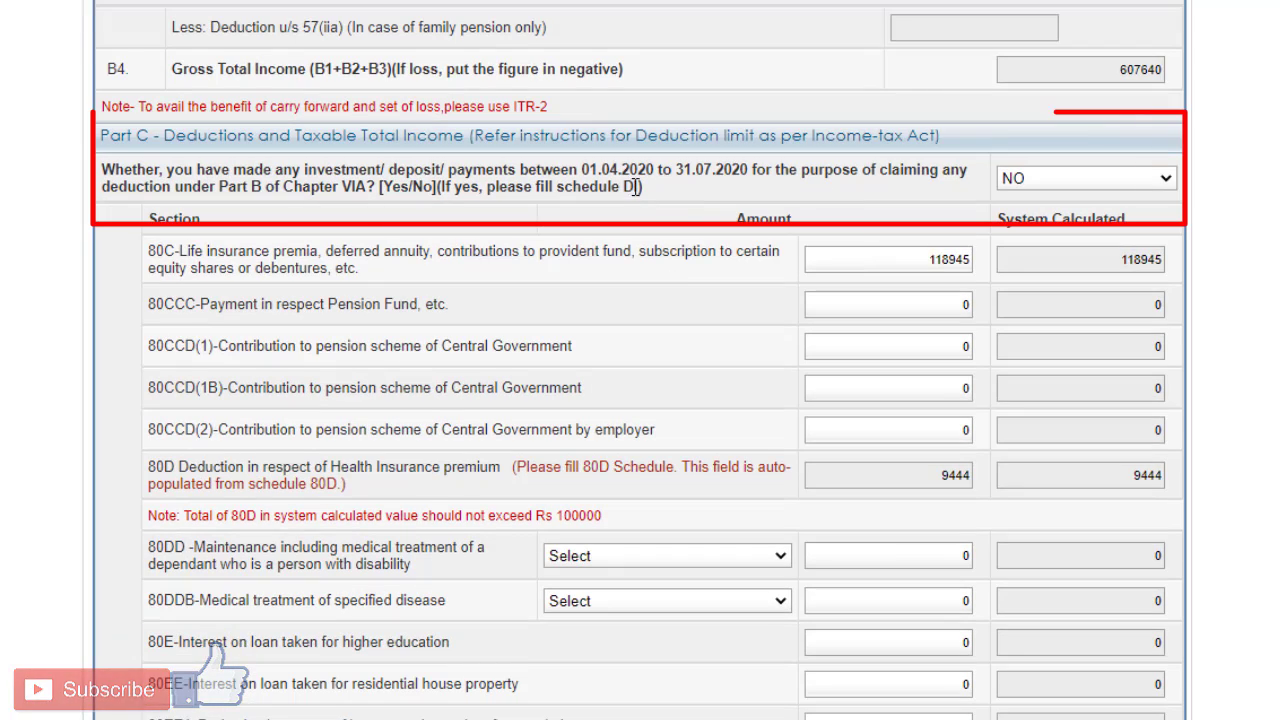
pyautogui.click(1110, 177)
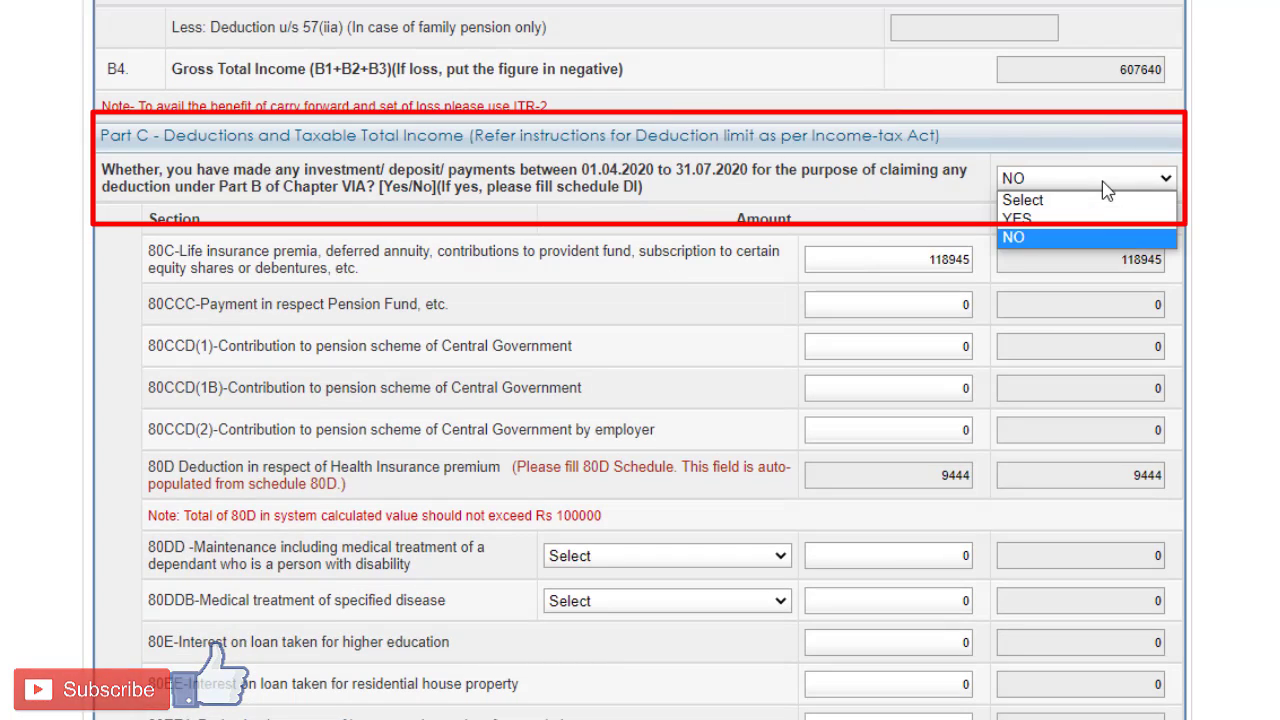
pyautogui.click(1100, 225)
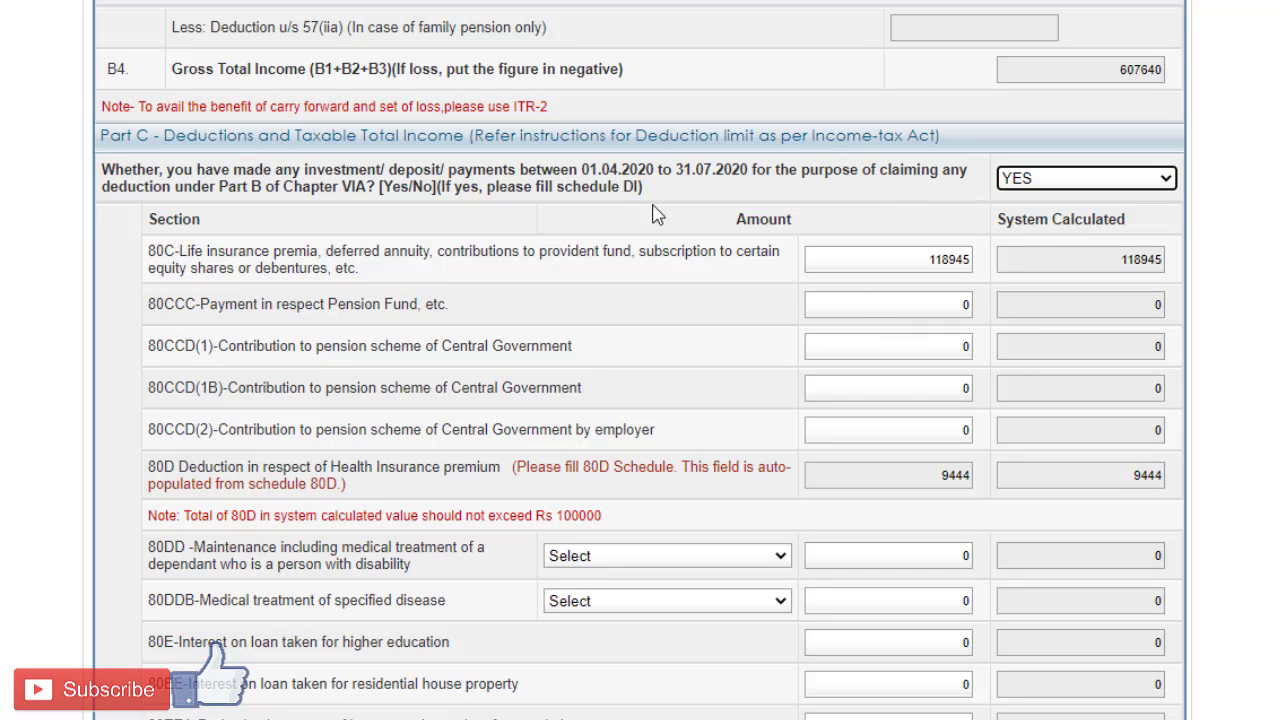
pyautogui.click(681, 172)
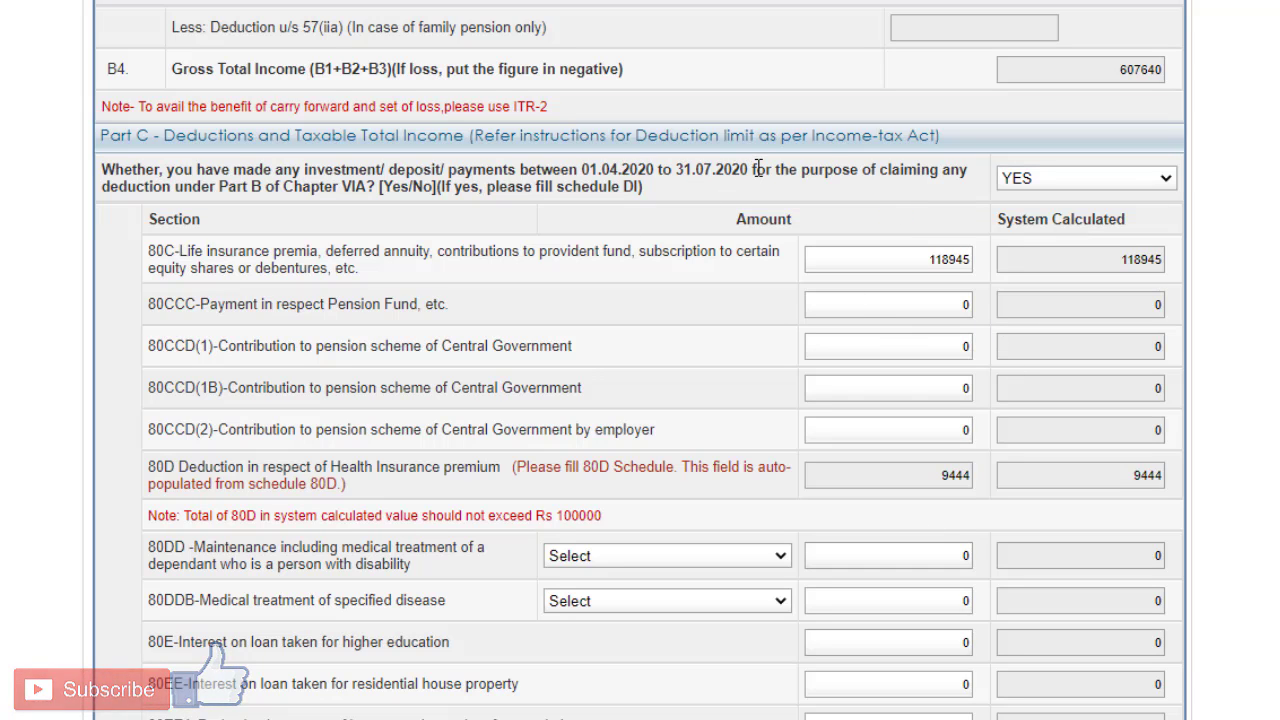
pyautogui.scroll(15, 758, 168)
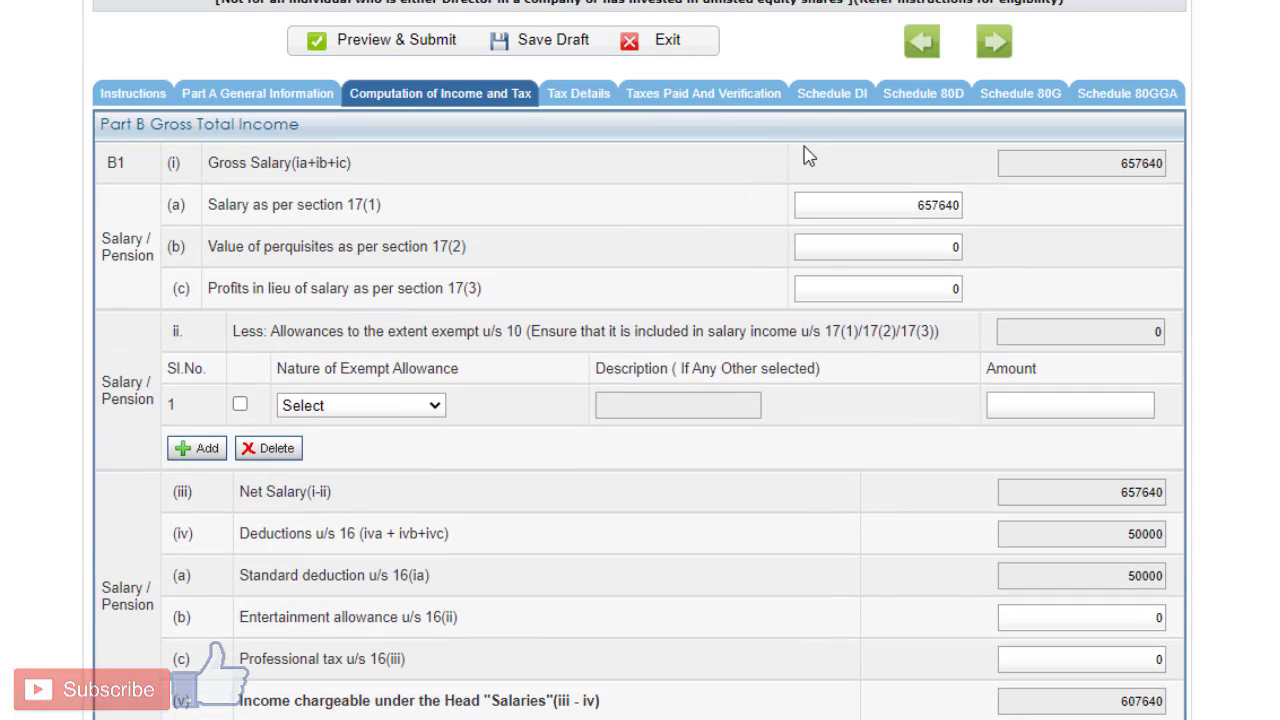
# Step: Open Schedule DI and review which sections accept deductions attributable to 01.04.2020 to 31.07.2020
pyautogui.click(834, 100)
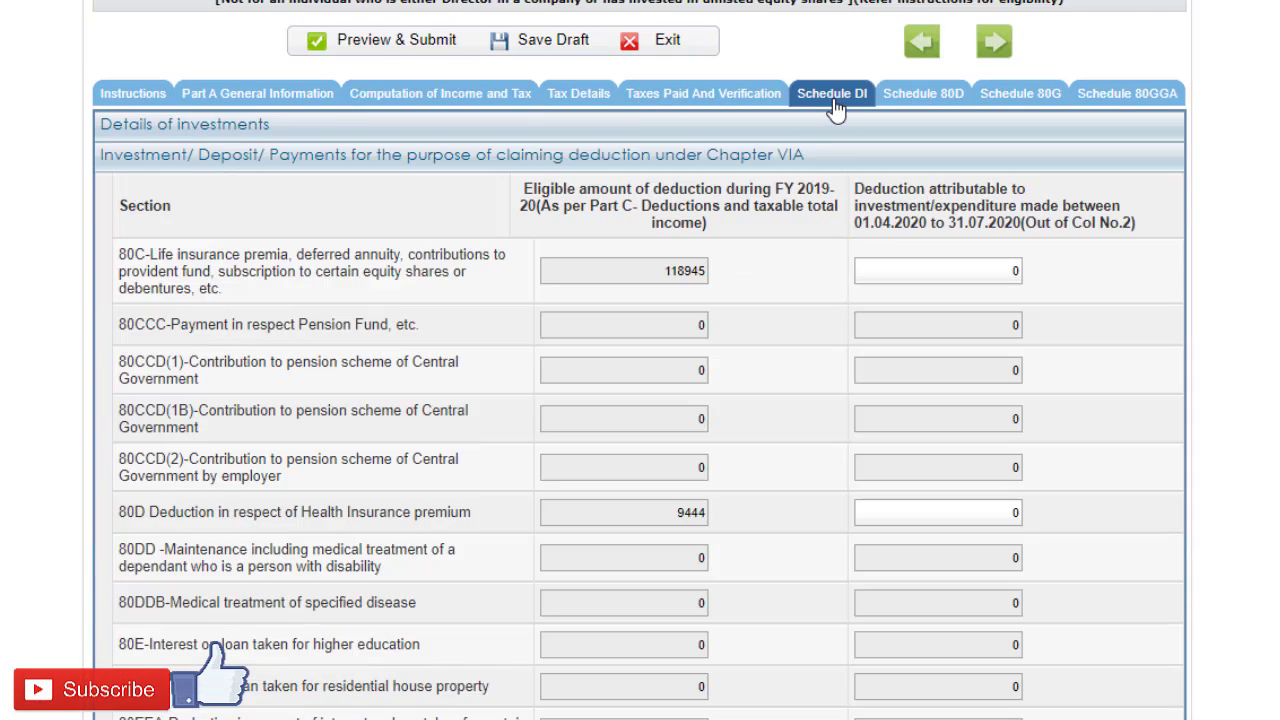
pyautogui.scroll(-1, 808, 163)
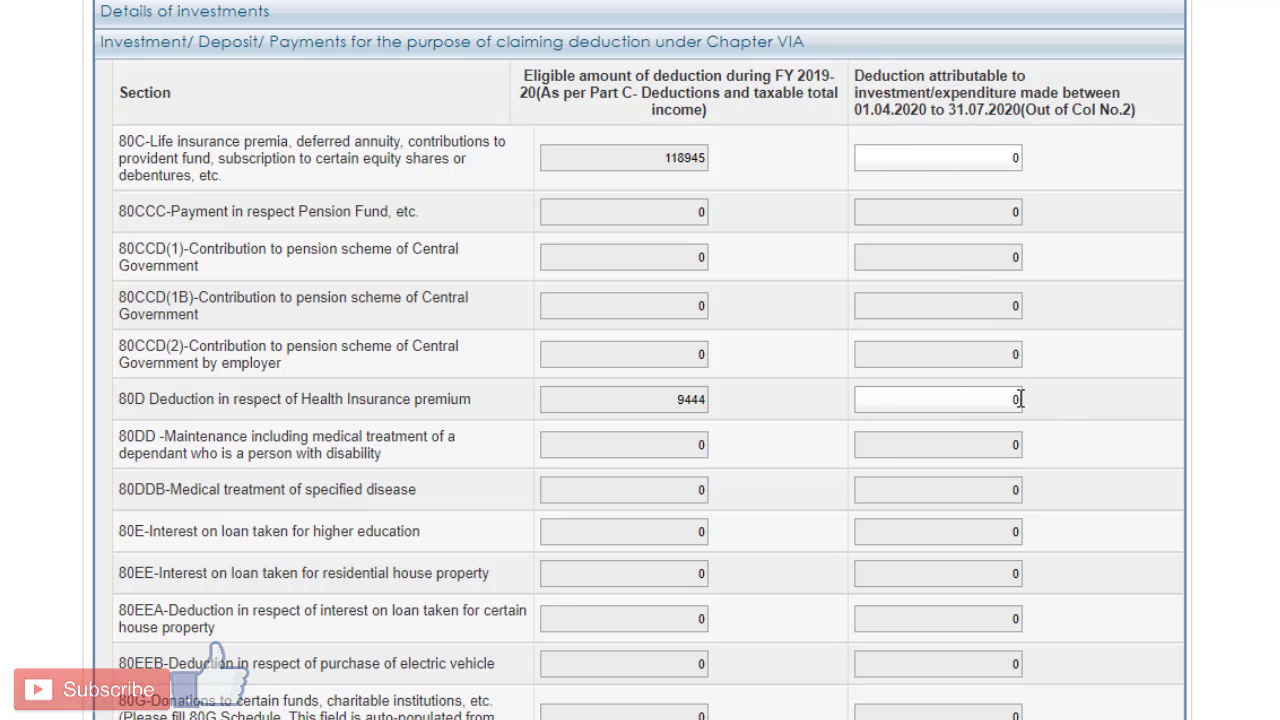
pyautogui.scroll(-4, 984, 583)
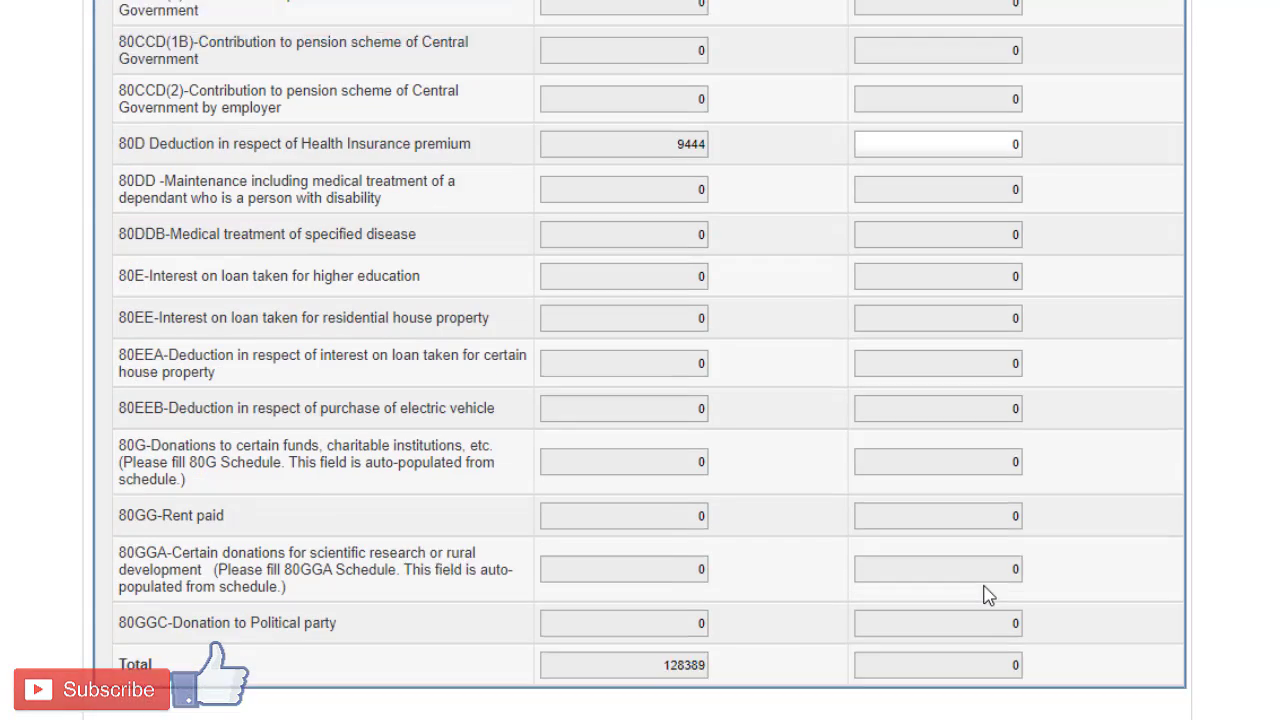
pyautogui.scroll(5, 986, 580)
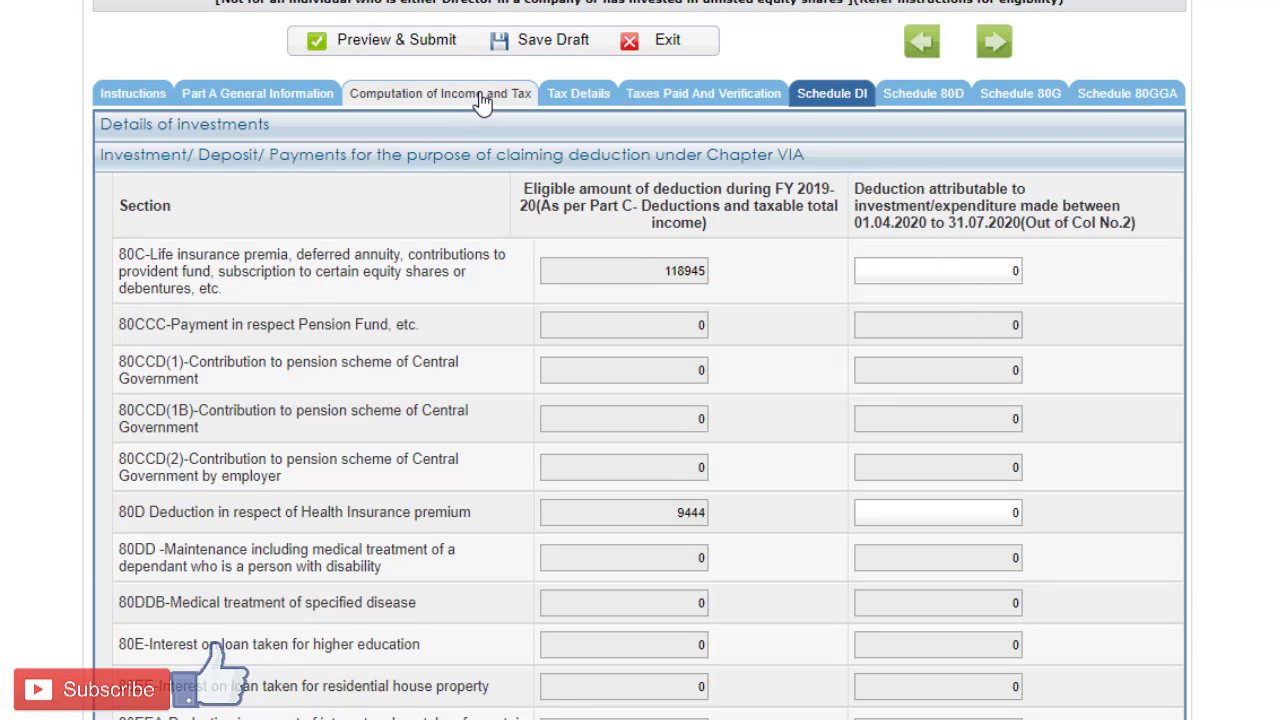
# Step: Go back to Computation of Income and Tax and set the Part C question on investments between 01.04.2020 and 31.07.2020 to NO
pyautogui.click(483, 101)
pyautogui.scroll(-8, 800, 214)
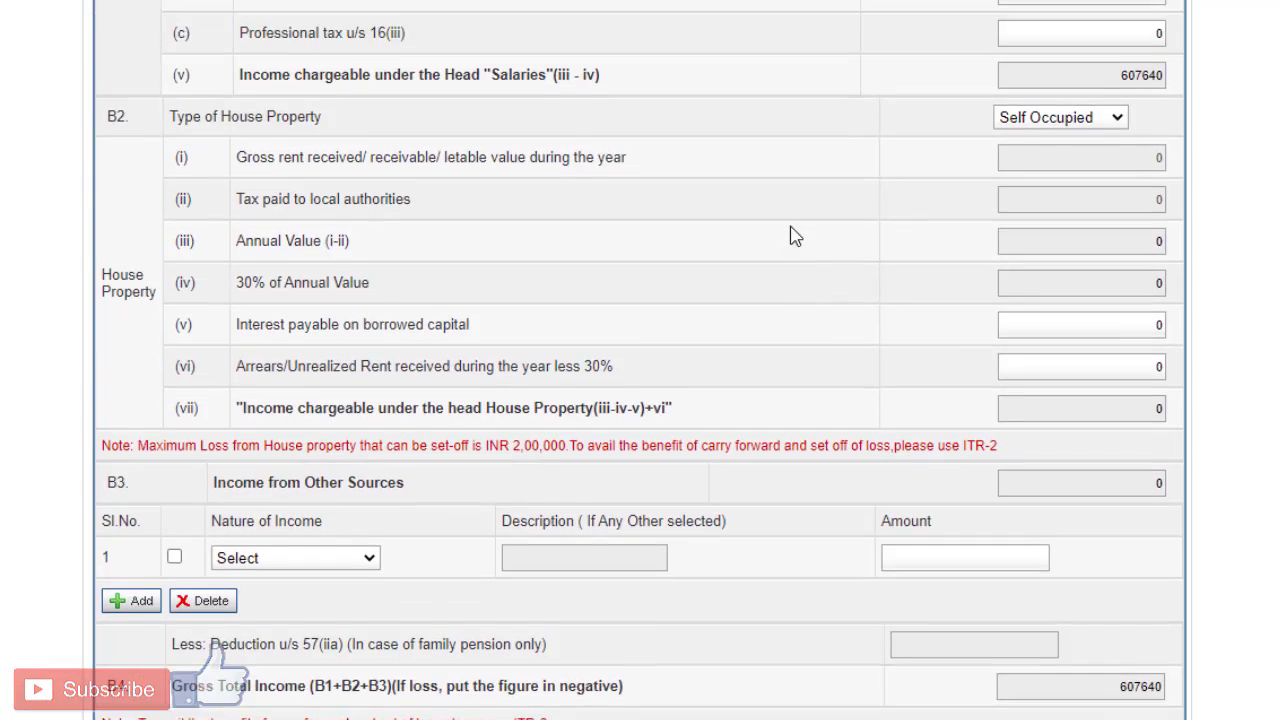
pyautogui.scroll(-2, 890, 374)
pyautogui.click(1040, 406)
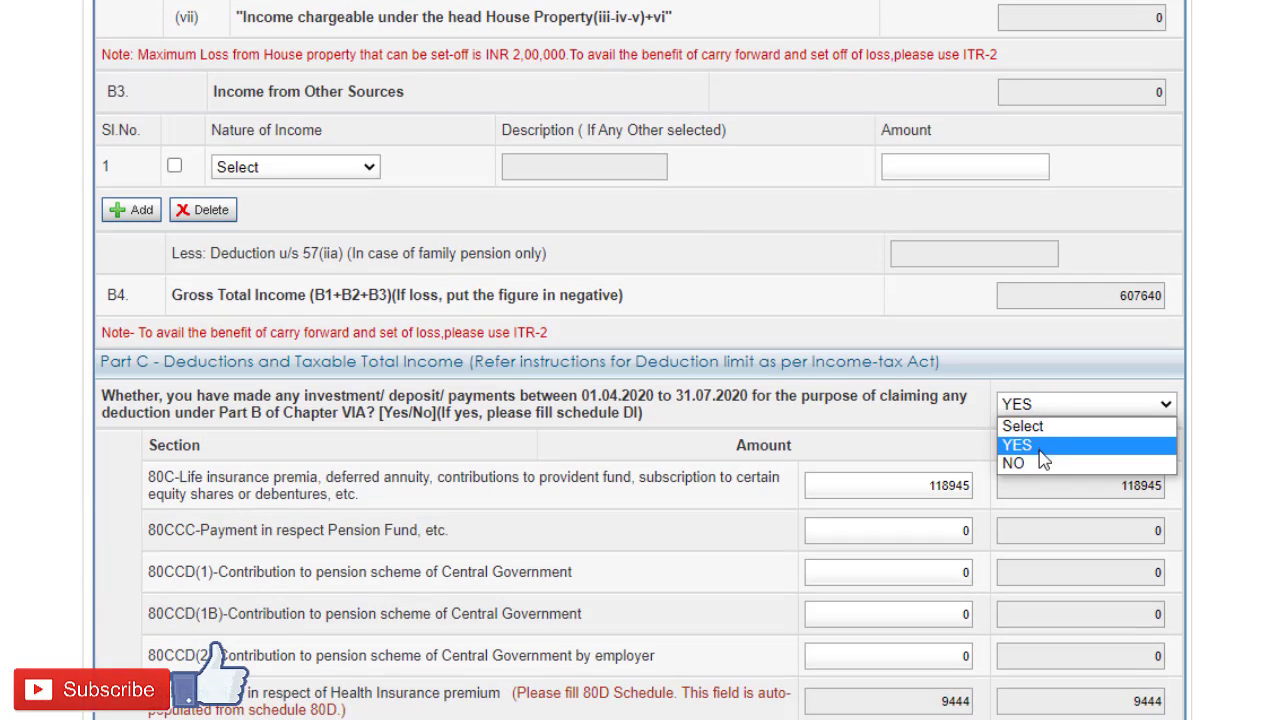
pyautogui.click(1040, 465)
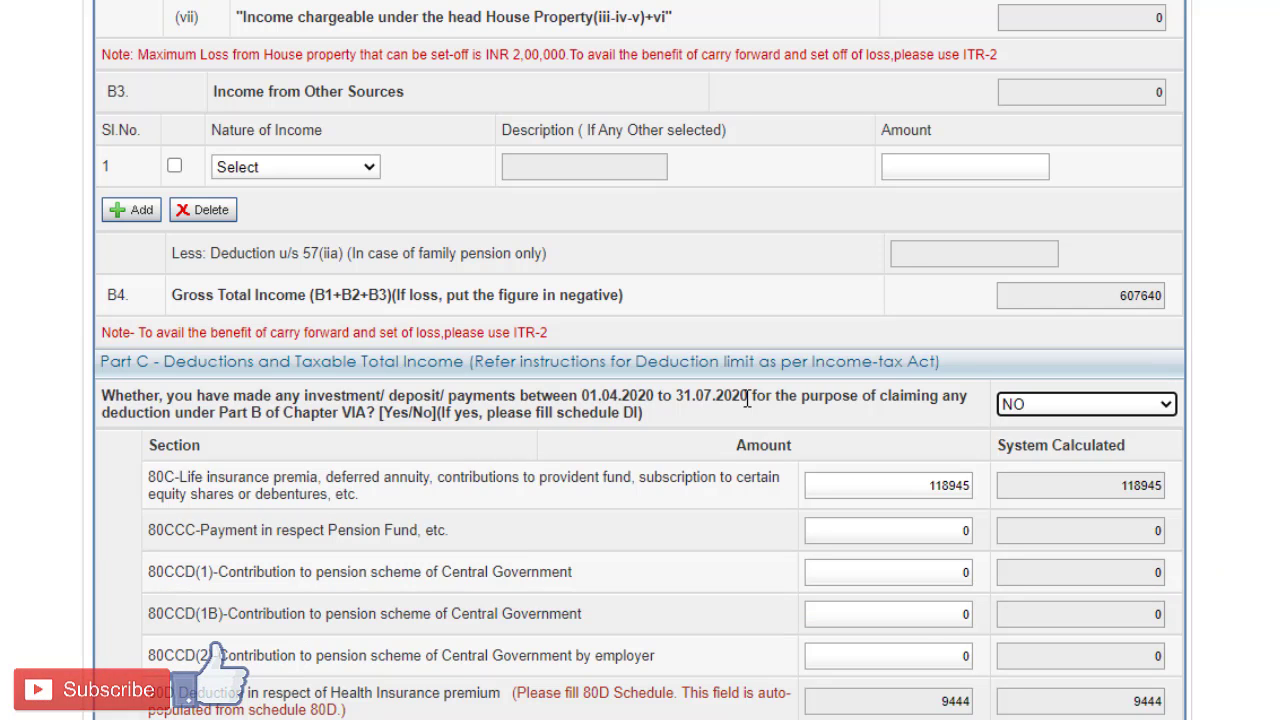
# Step: Look through Schedule 80D, Schedule 80G and Schedule 80GGA
pyautogui.scroll(9, 747, 399)
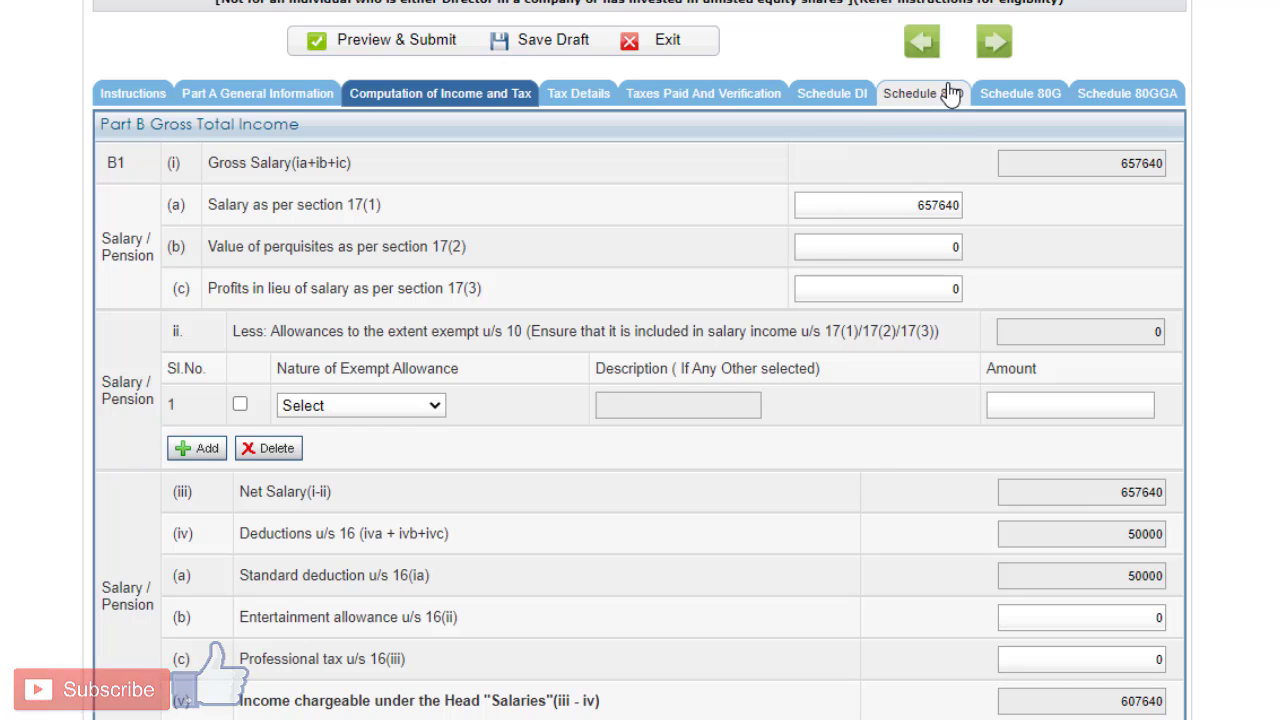
pyautogui.click(950, 93)
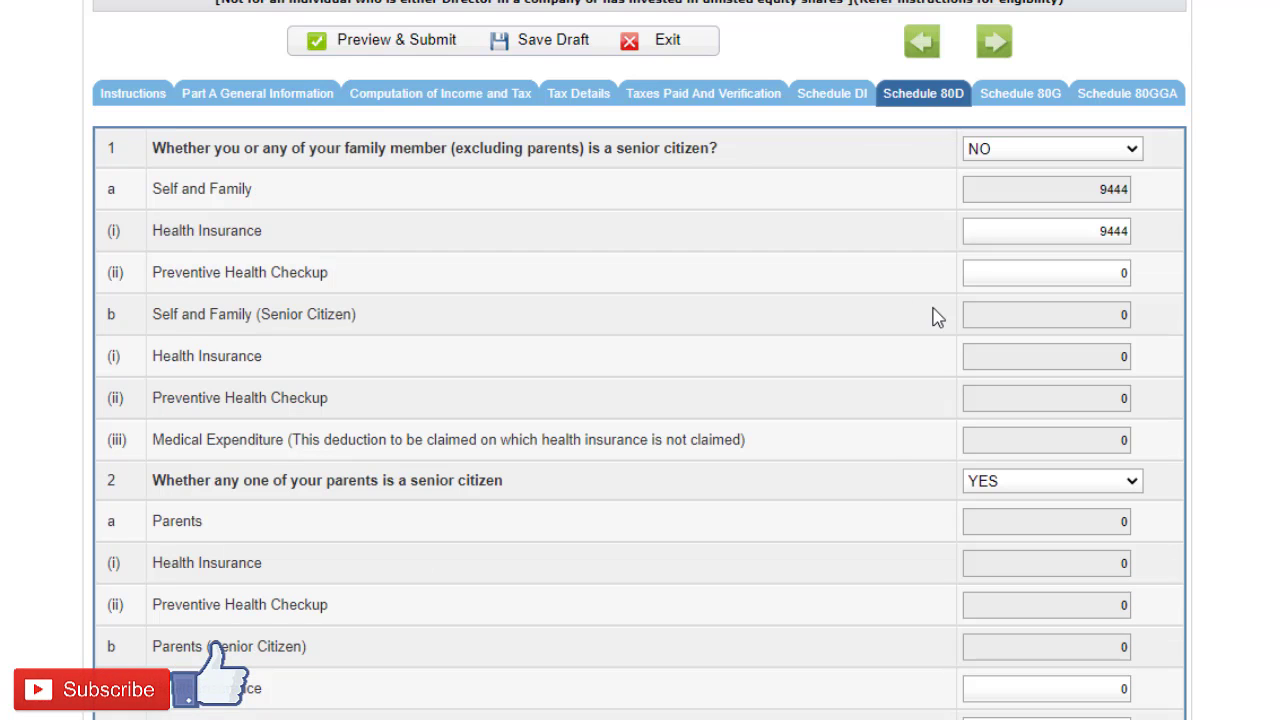
pyautogui.click(1012, 98)
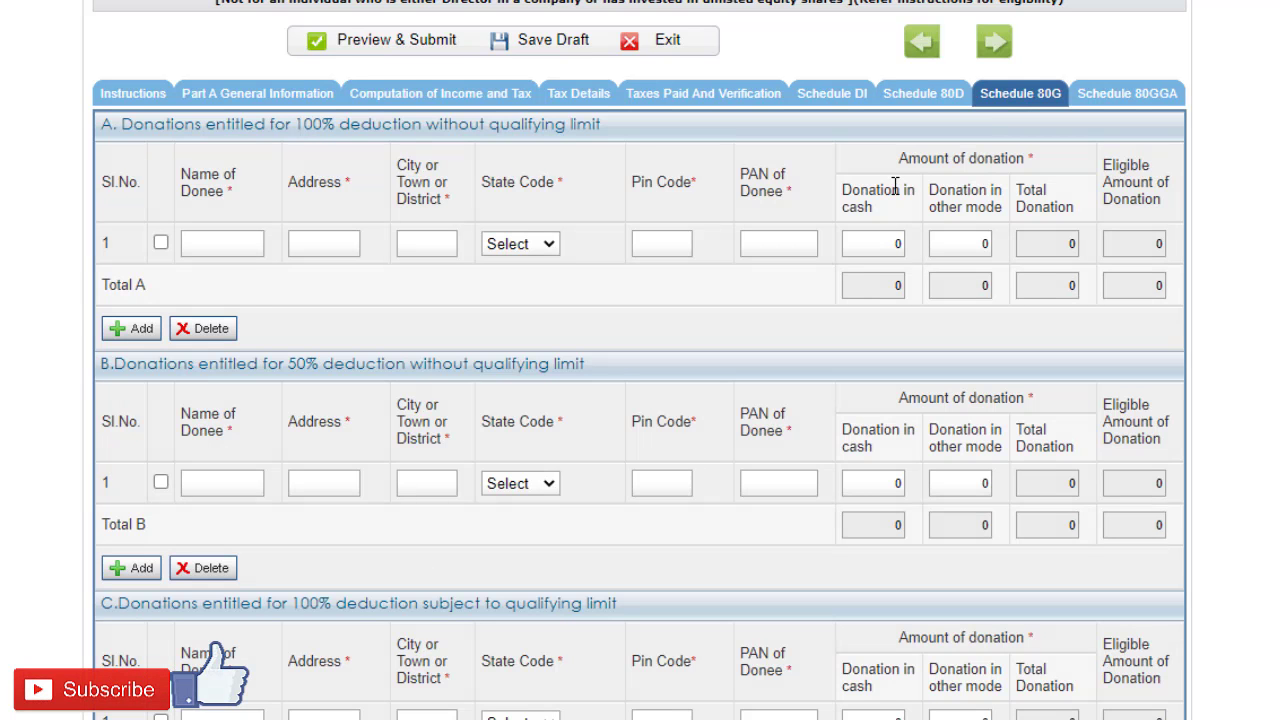
pyautogui.click(1120, 94)
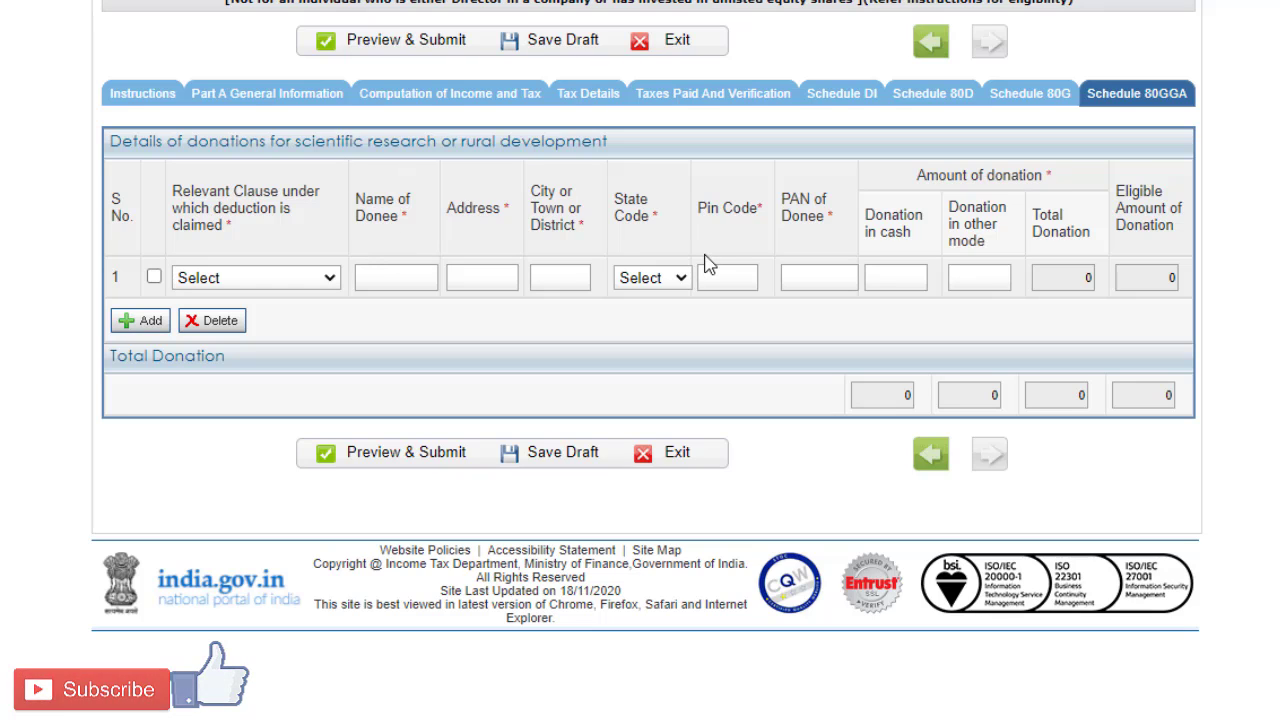
# Step: In Taxes Paid And Verification, check the refund bank account and complete the declaration with capacity Self and place AHMEDABAD
pyautogui.click(729, 98)
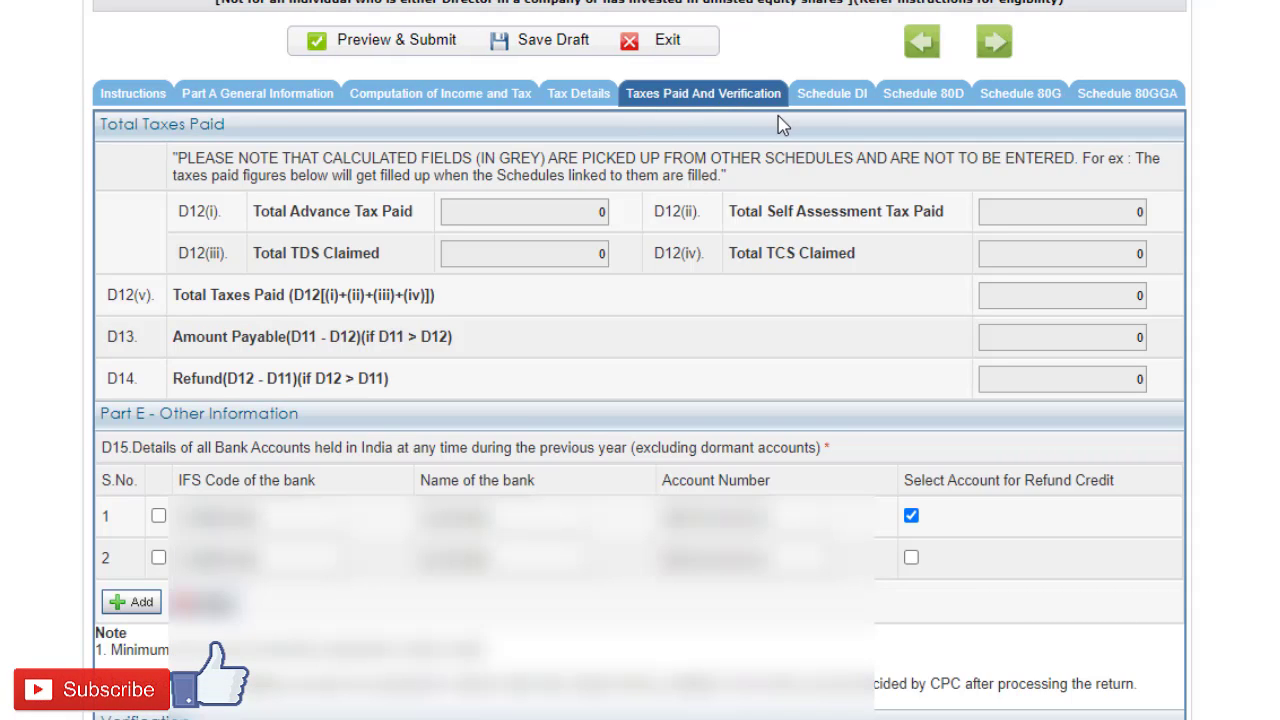
pyautogui.scroll(-2, 780, 124)
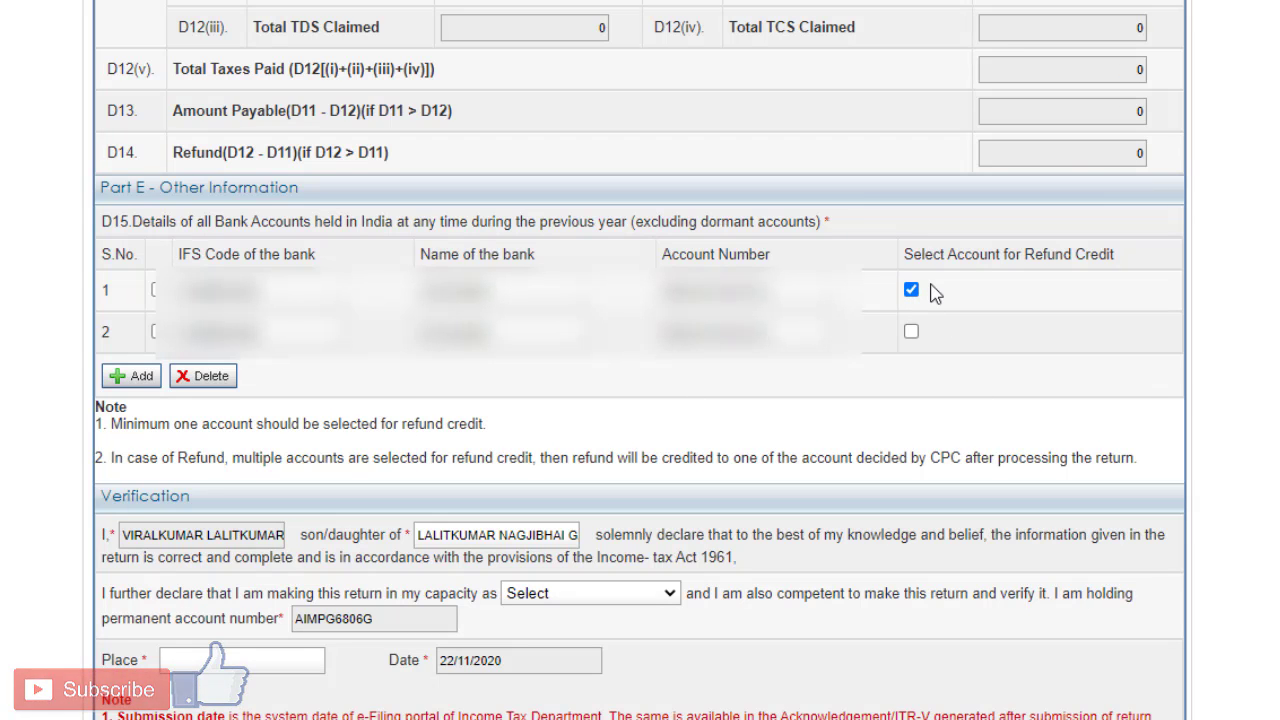
pyautogui.scroll(-2, 785, 275)
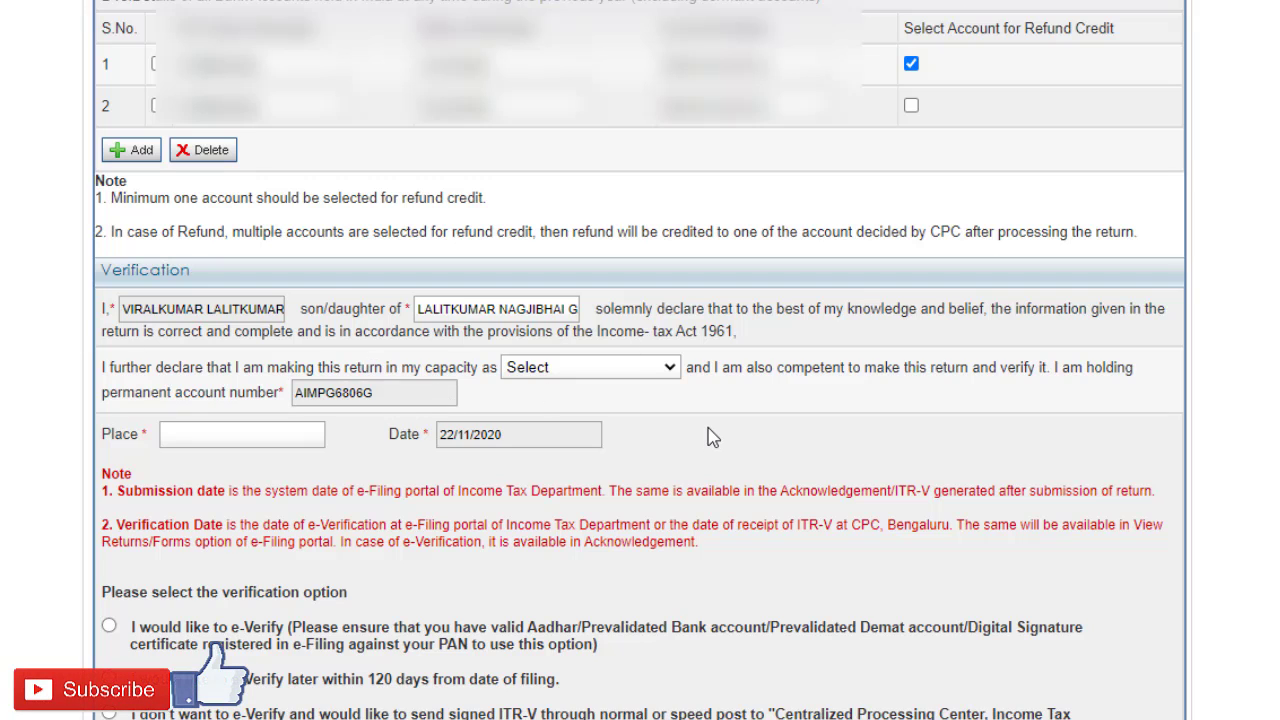
pyautogui.click(599, 372)
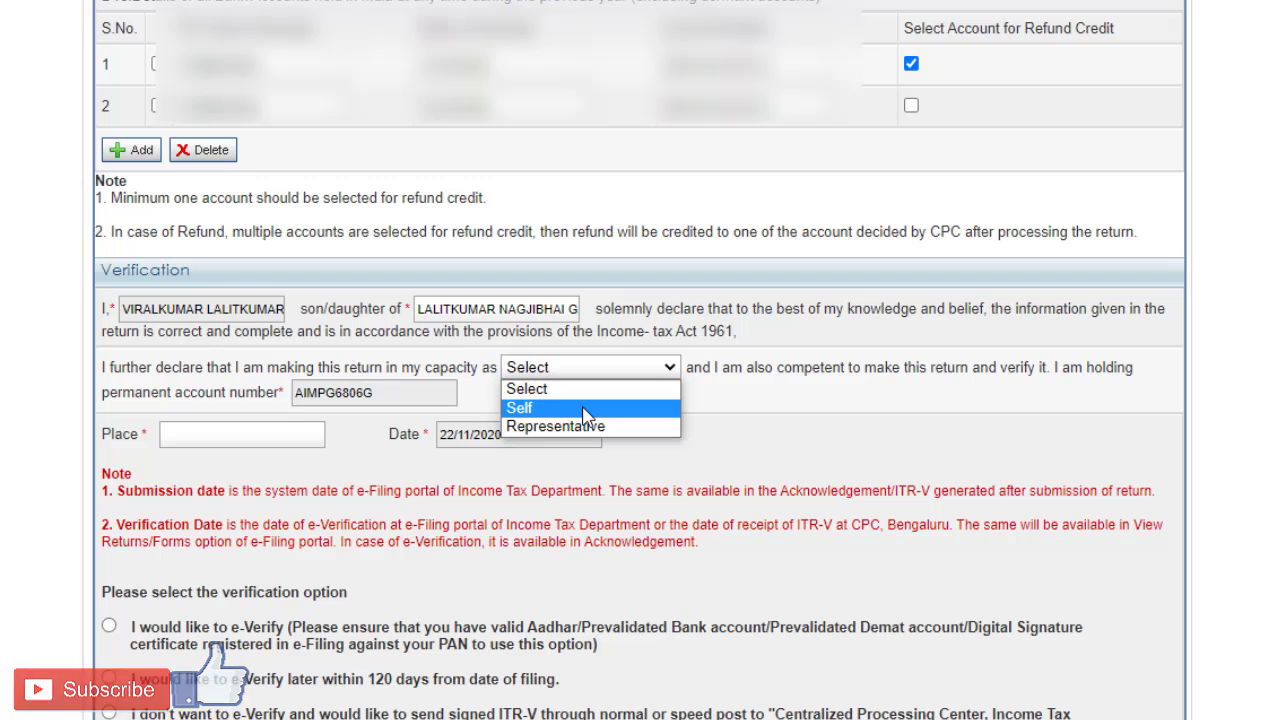
pyautogui.click(586, 415)
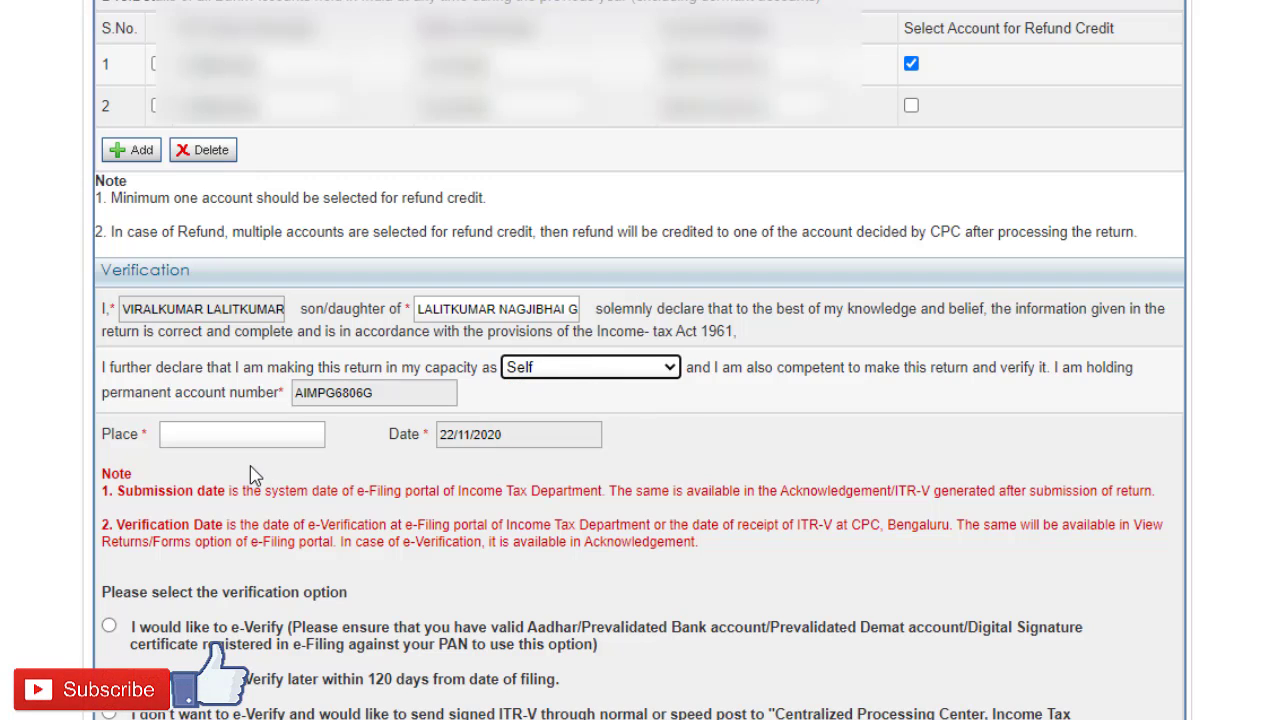
pyautogui.click(232, 437)
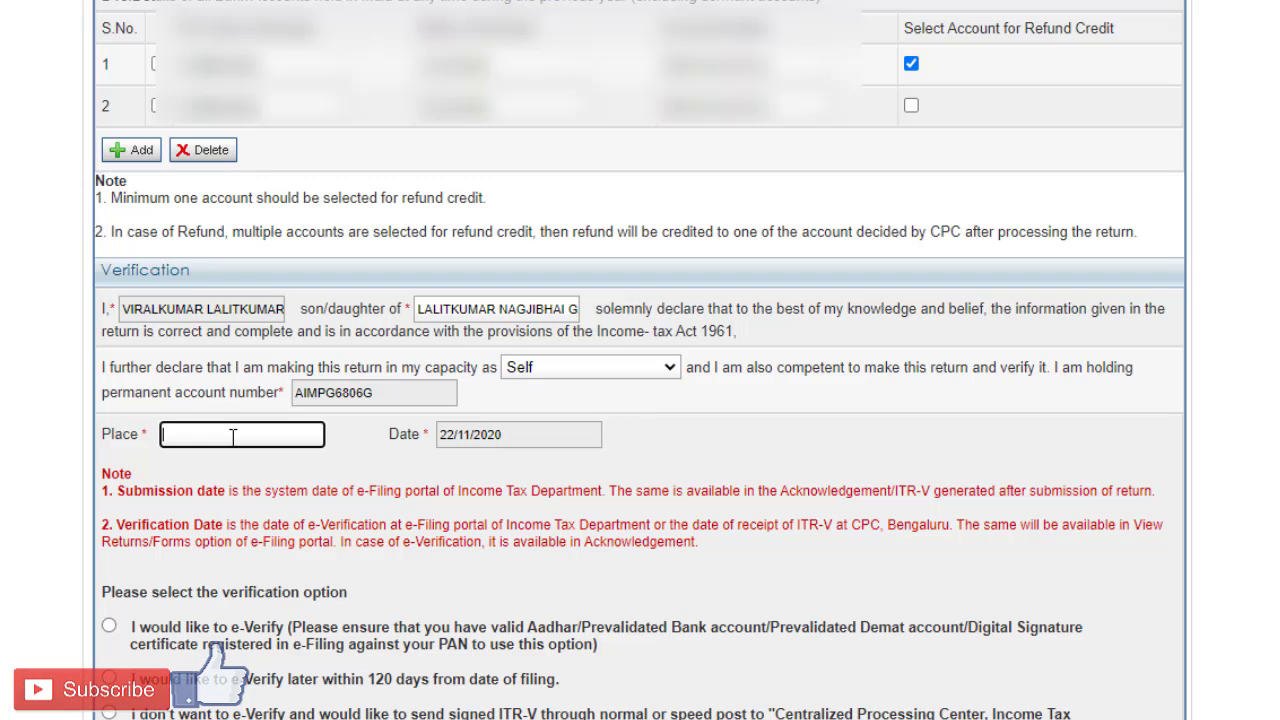
pyautogui.write('AHMEDA')
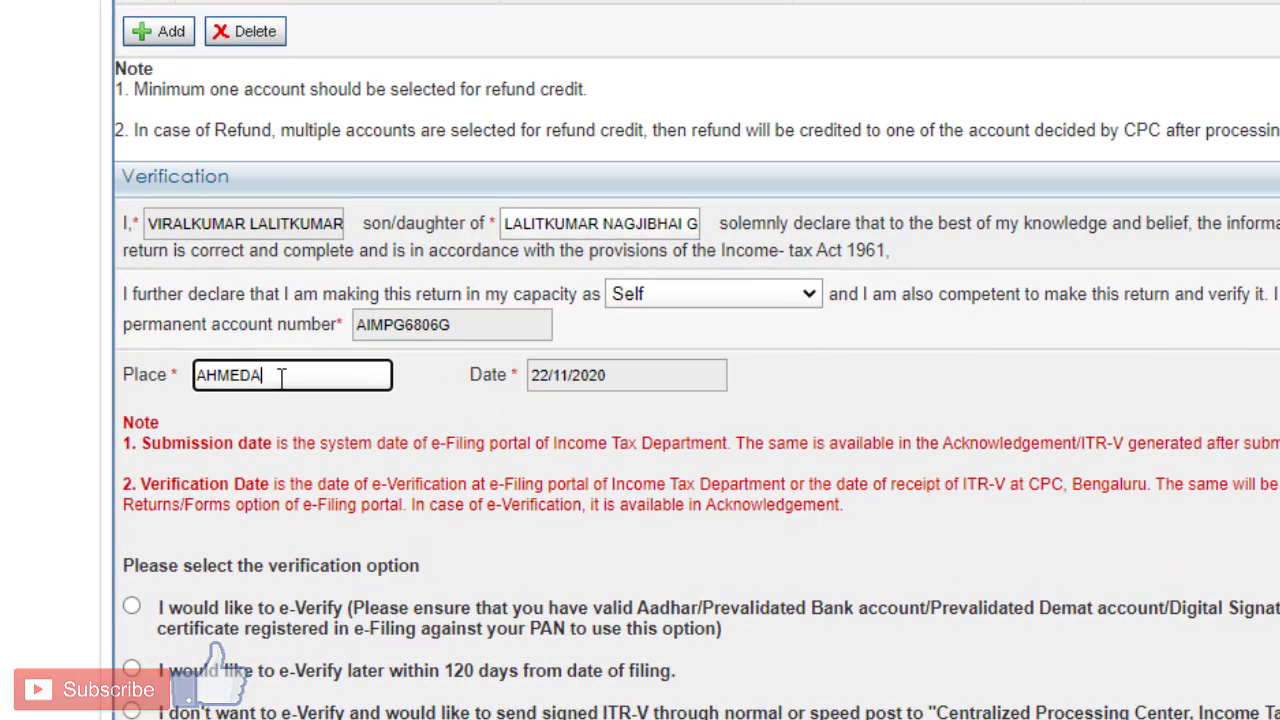
pyautogui.write('BAD')
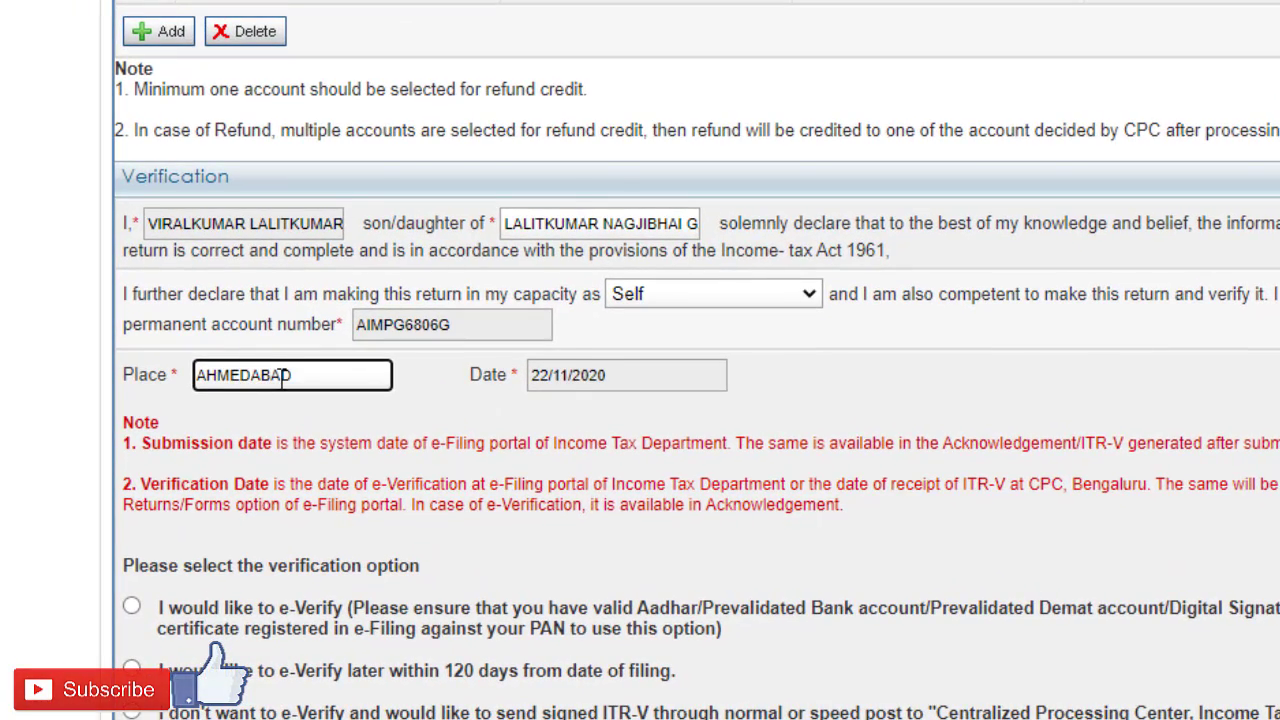
# Step: Choose the verification option "I would like to e-Verify" and save the draft
pyautogui.scroll(-2, 527, 465)
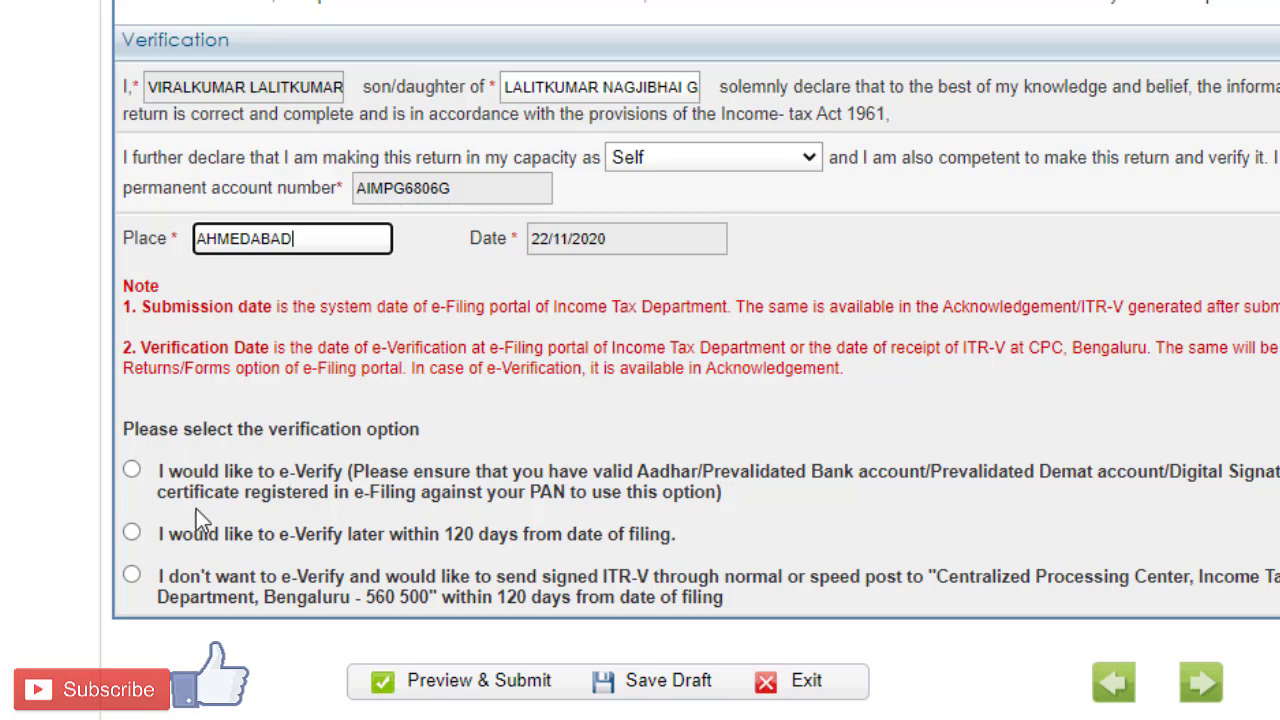
pyautogui.click(133, 471)
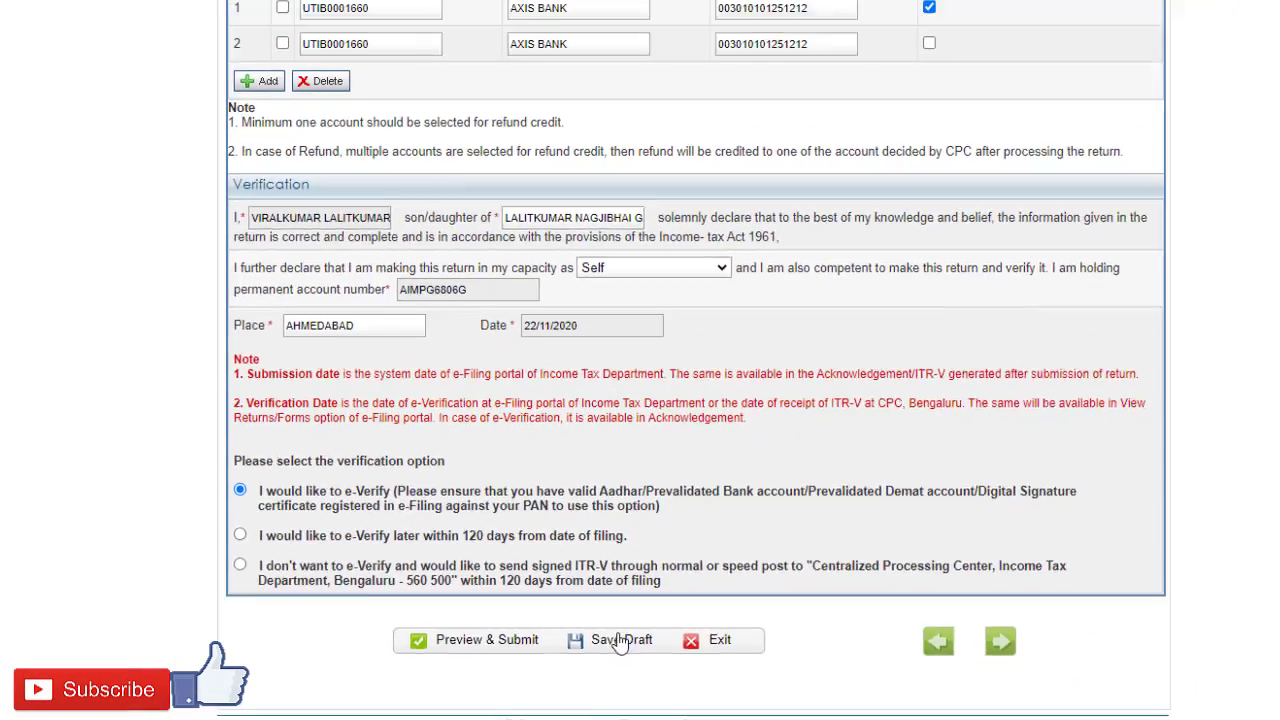
pyautogui.click(650, 682)
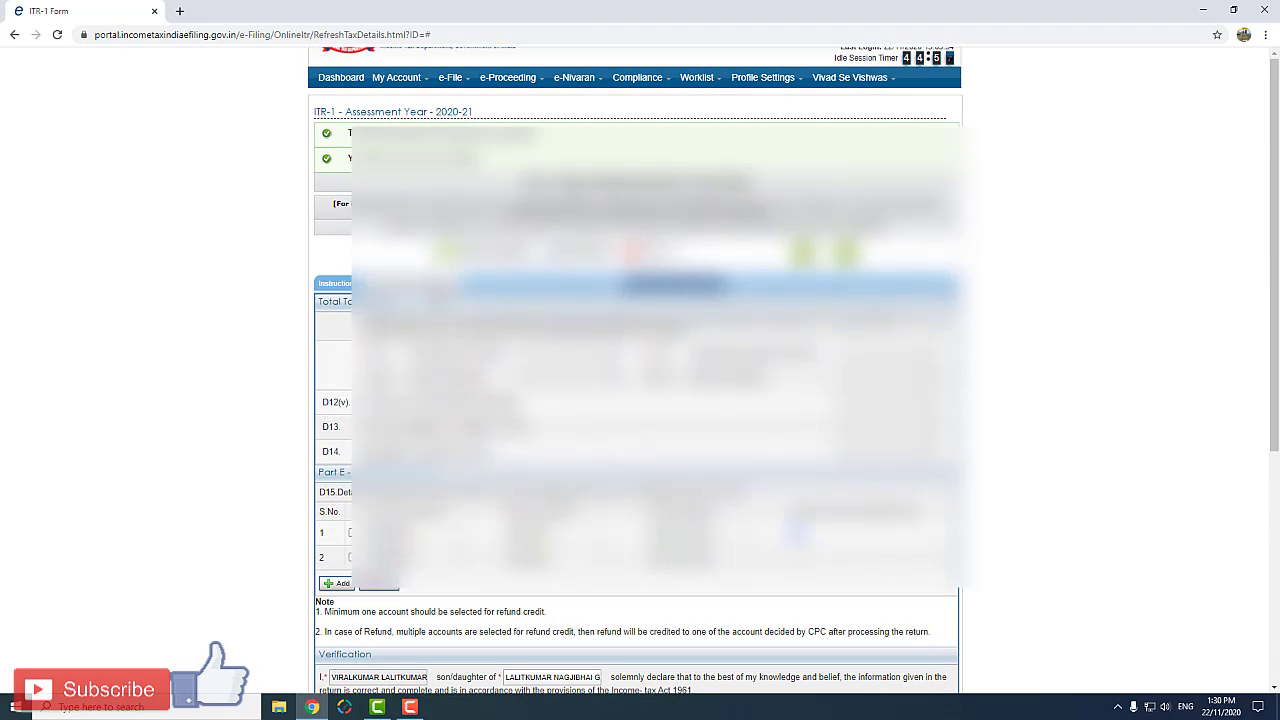
# Step: Review every section of the return in turn, from Part A General Information through Schedule 80GGA
pyautogui.click(432, 286)
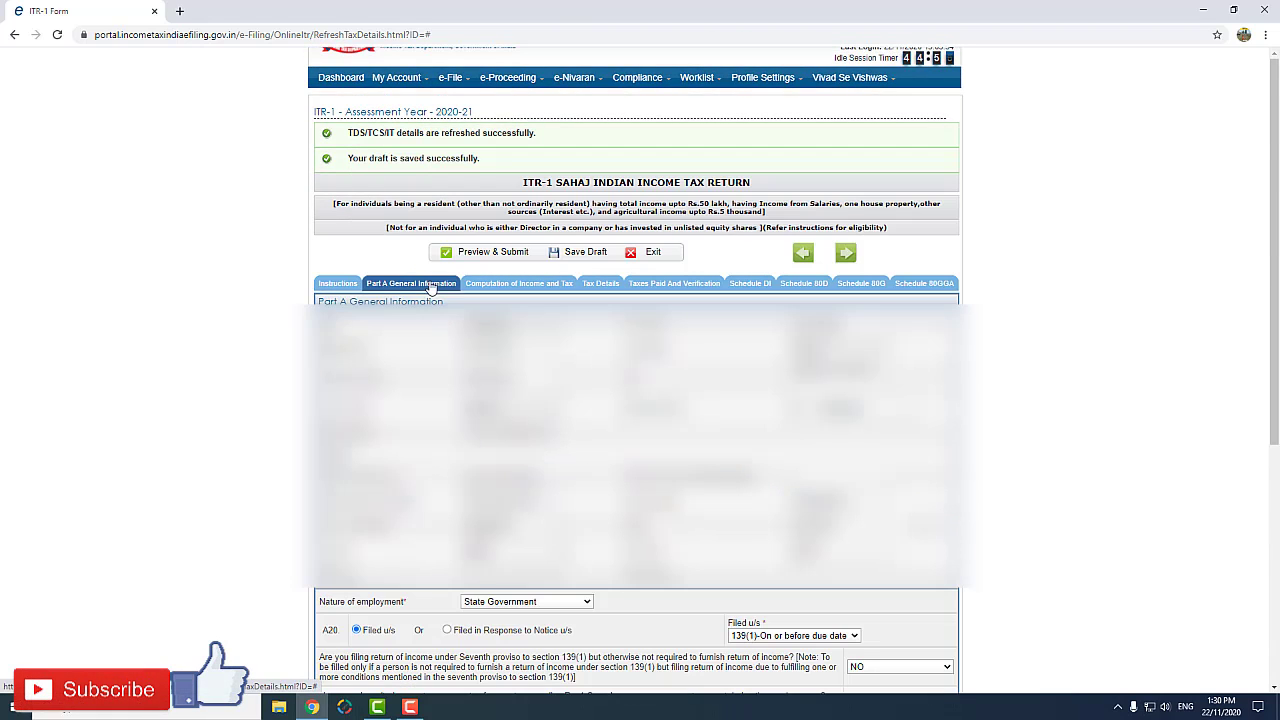
pyautogui.click(522, 286)
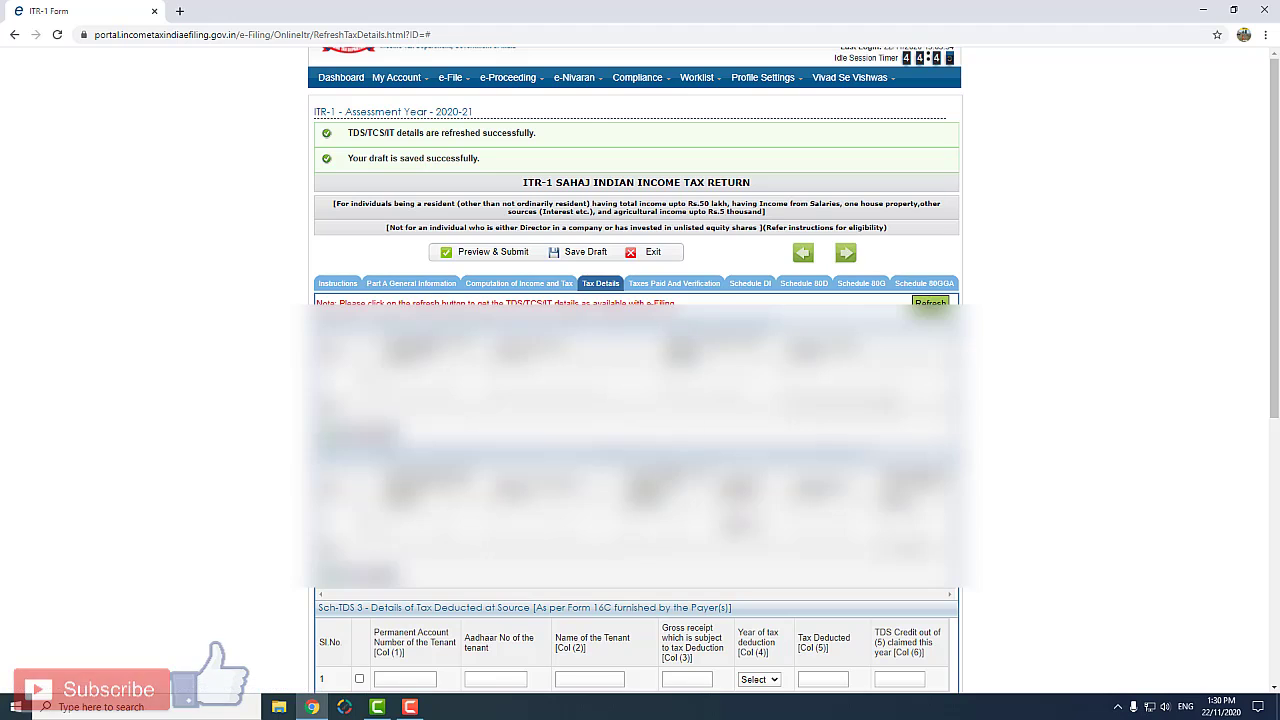
pyautogui.click(652, 286)
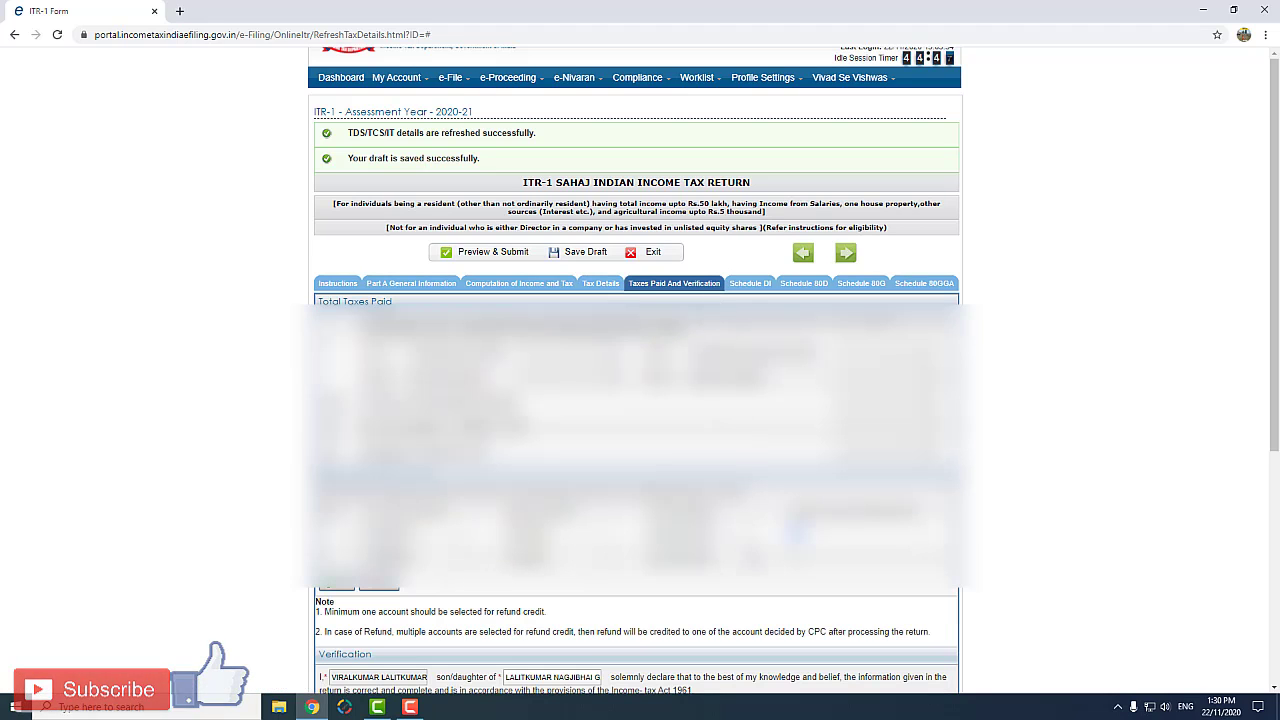
pyautogui.click(751, 287)
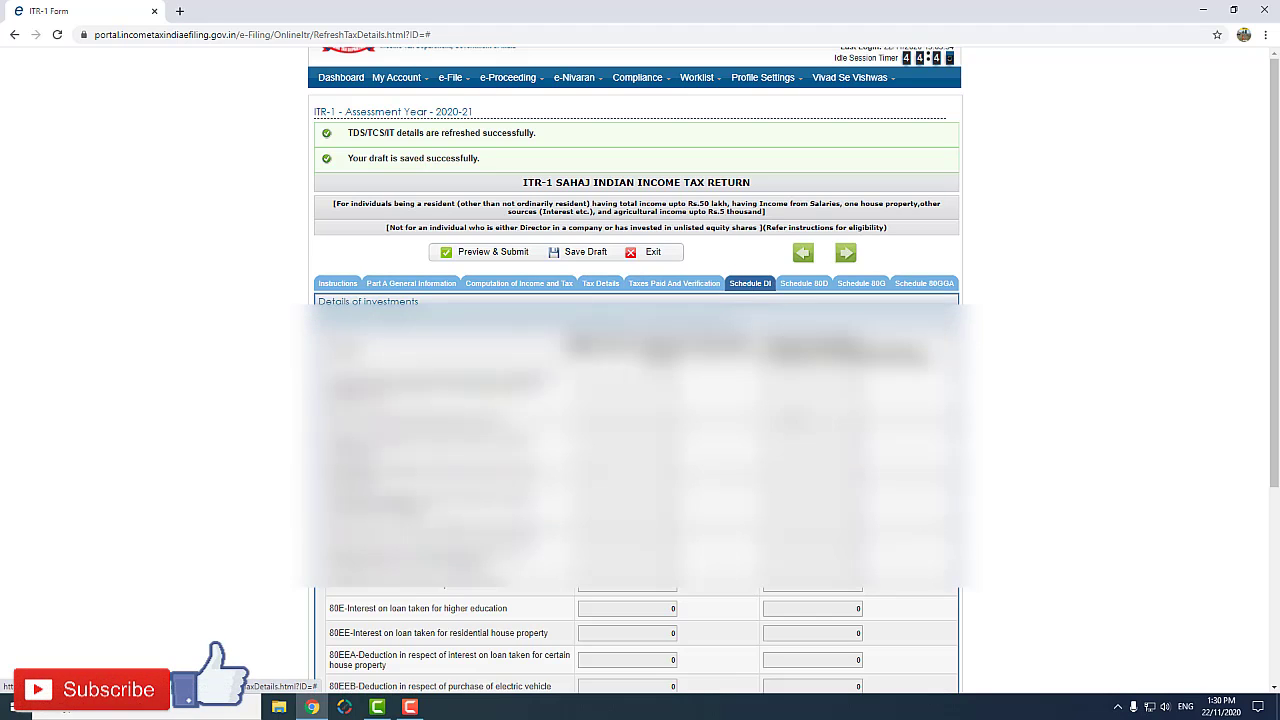
pyautogui.click(793, 285)
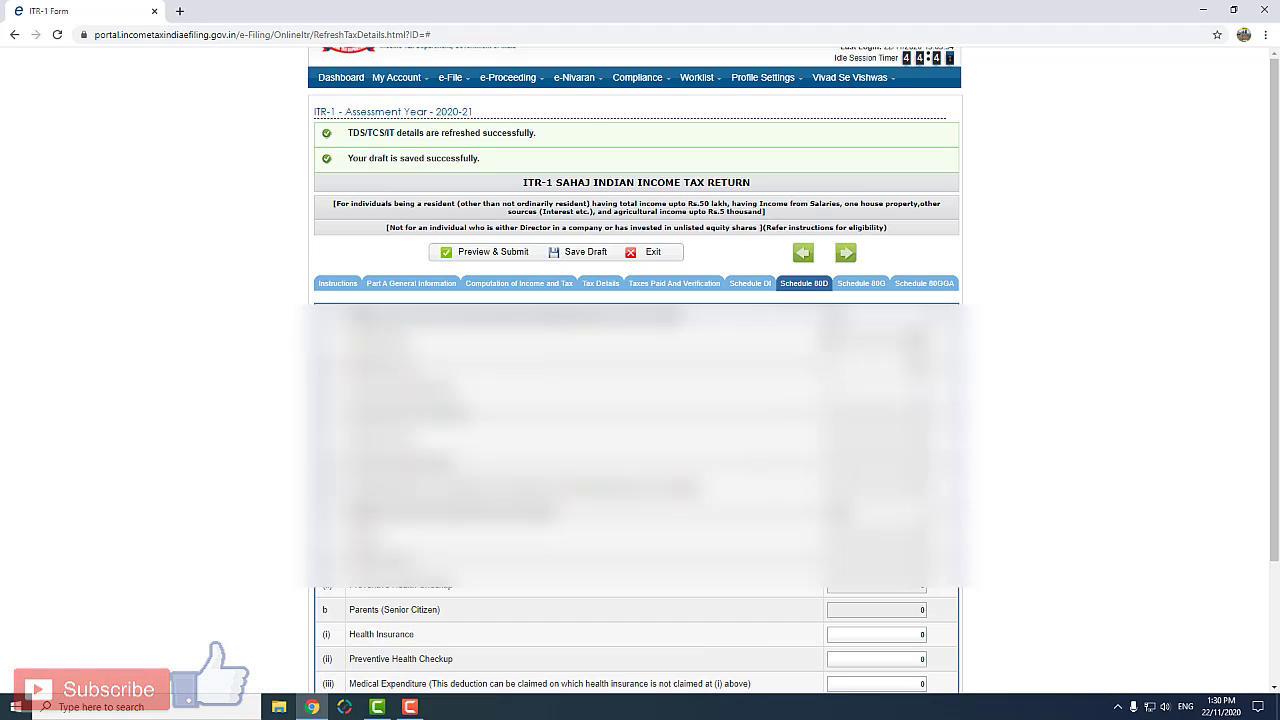
pyautogui.click(857, 285)
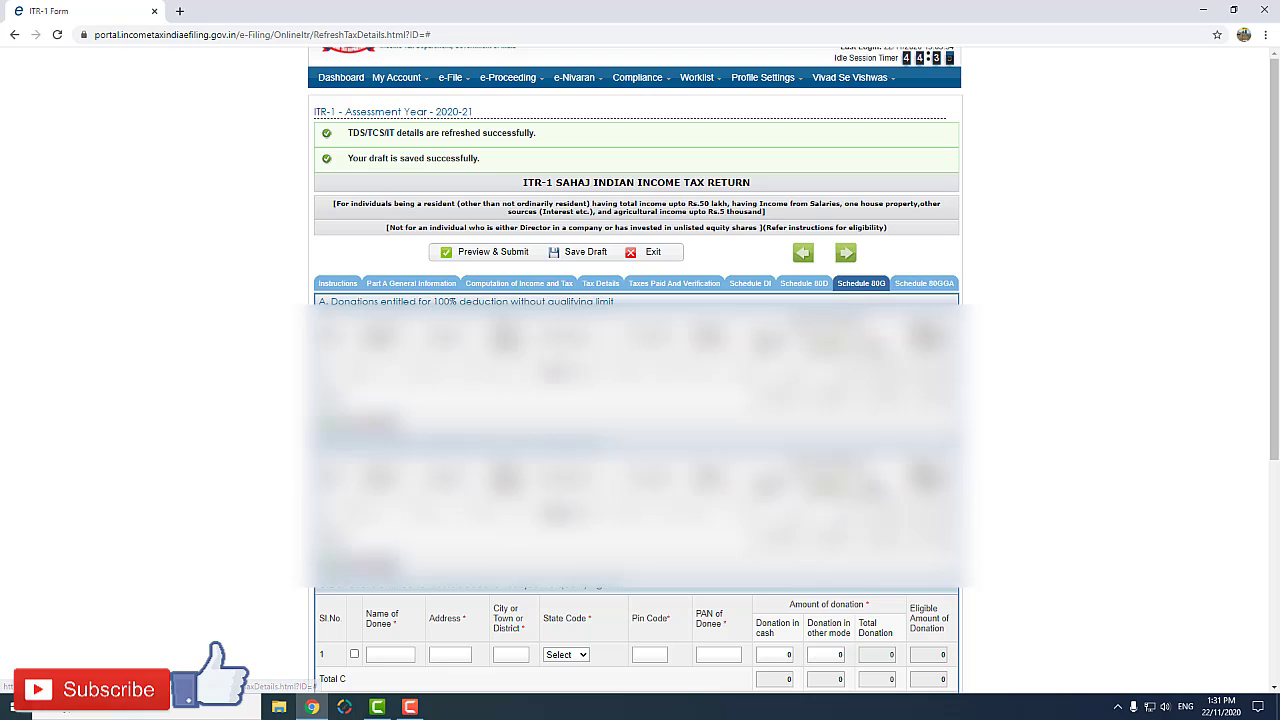
pyautogui.click(921, 284)
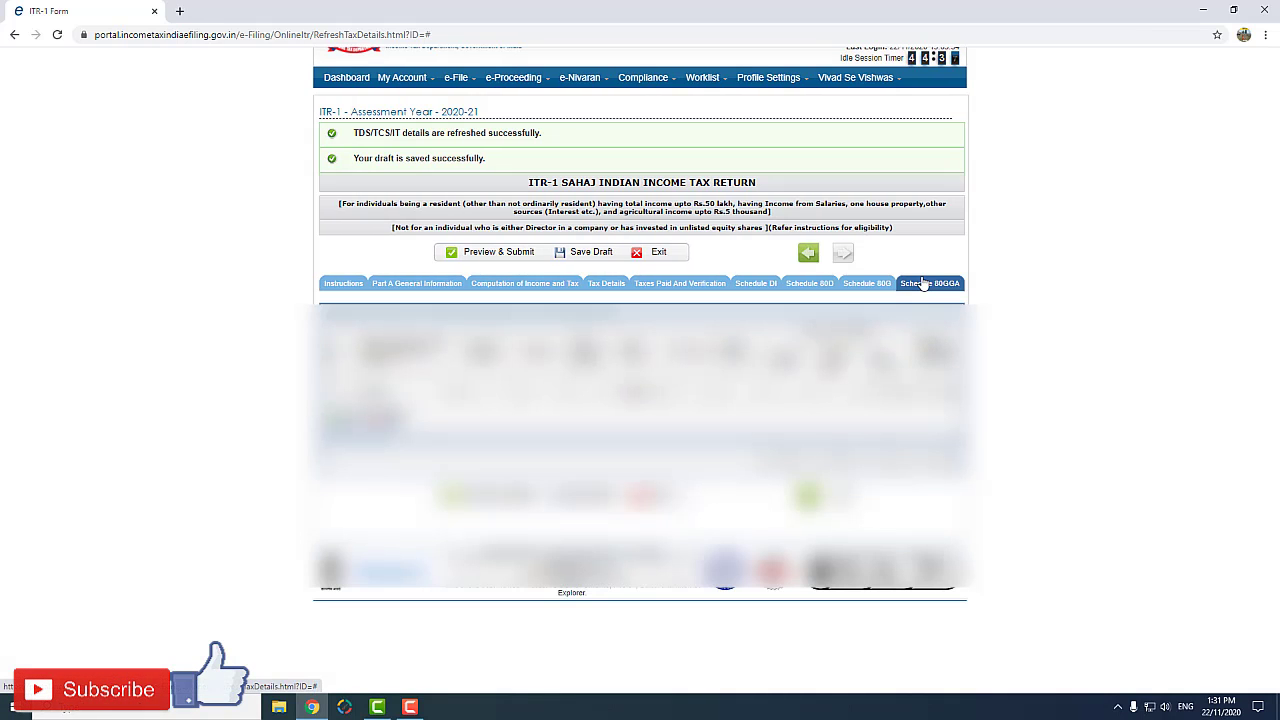
# Step: Return to Taxes Paid And Verification, request the preview for submission, and confirm that all details are valid
pyautogui.click(682, 285)
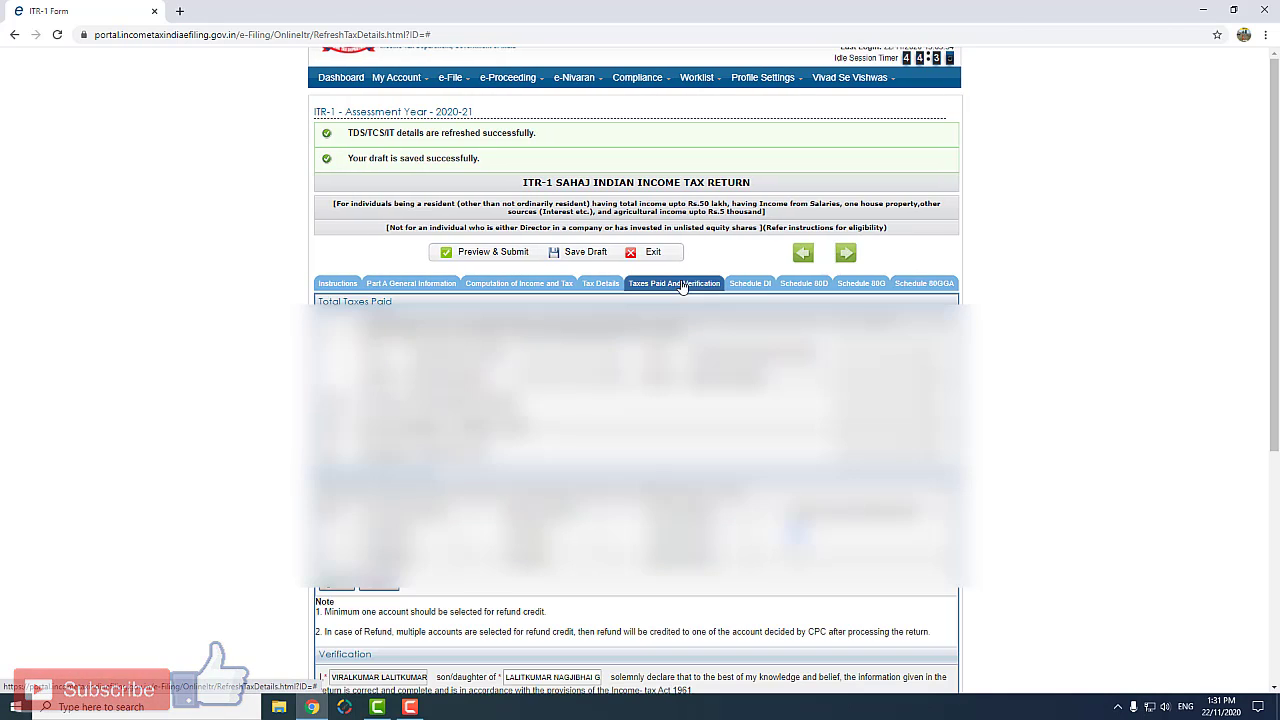
pyautogui.scroll(-5, 682, 287)
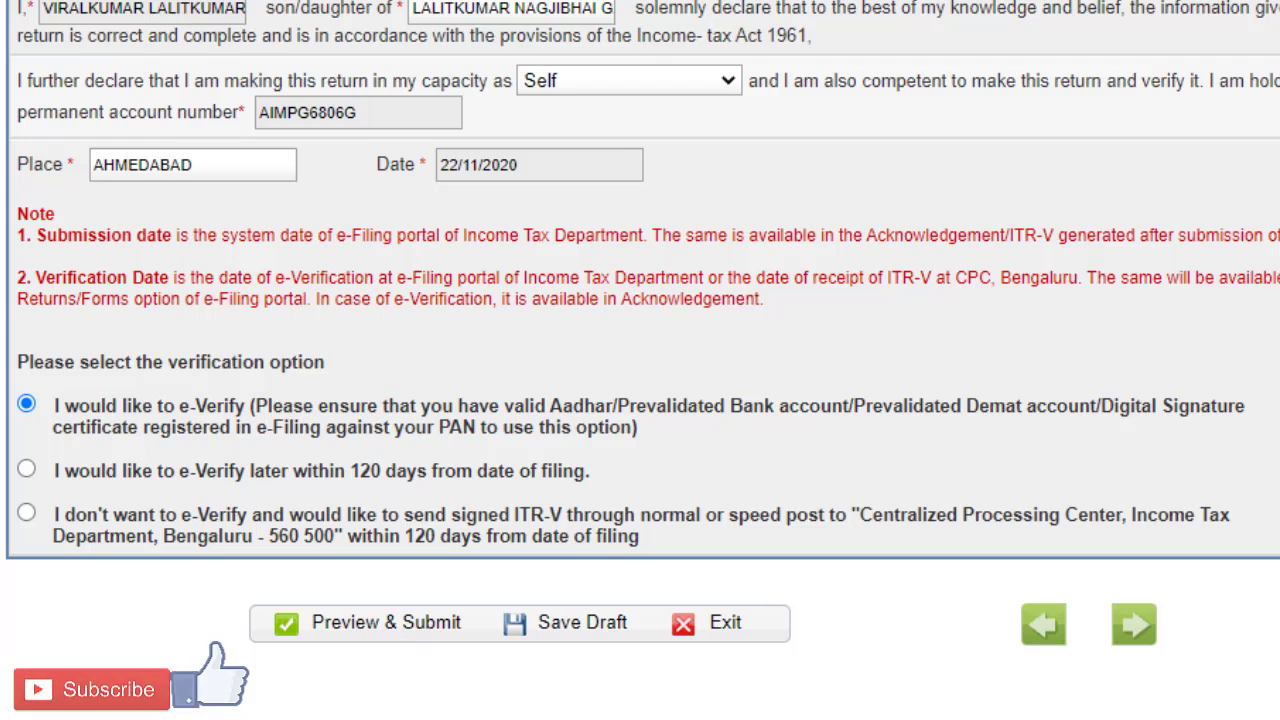
pyautogui.click(388, 624)
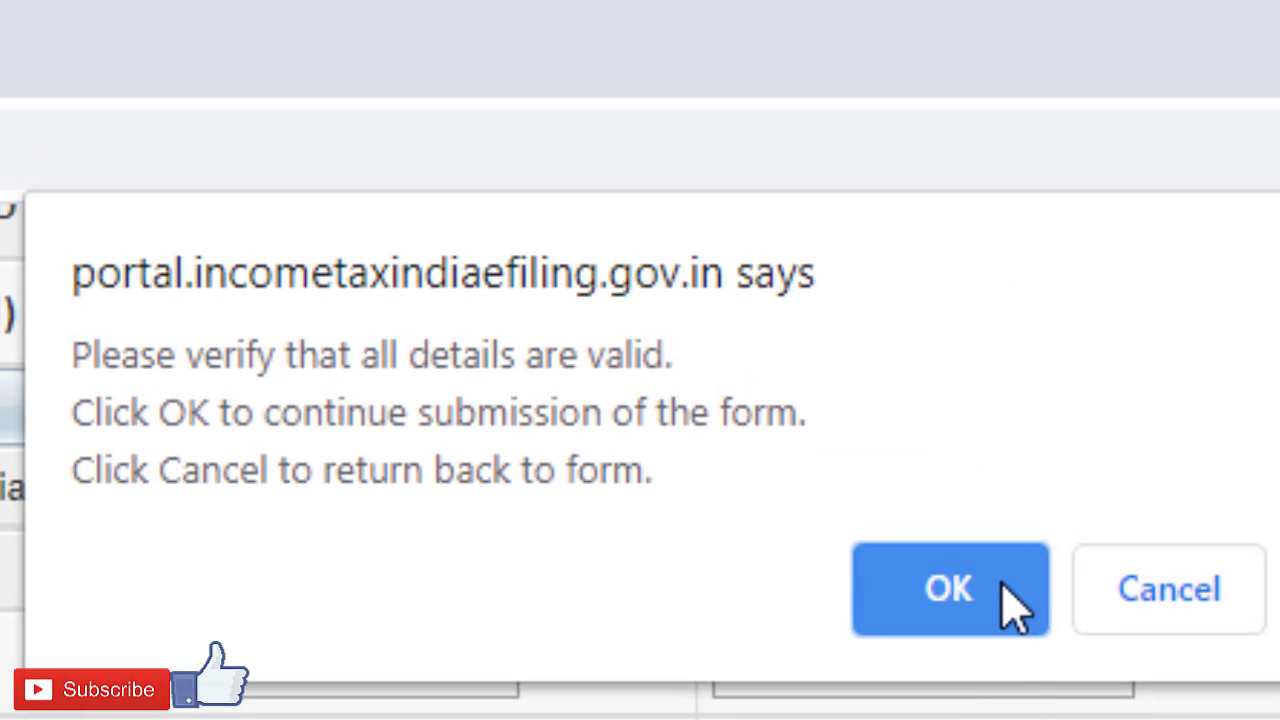
pyautogui.click(997, 528)
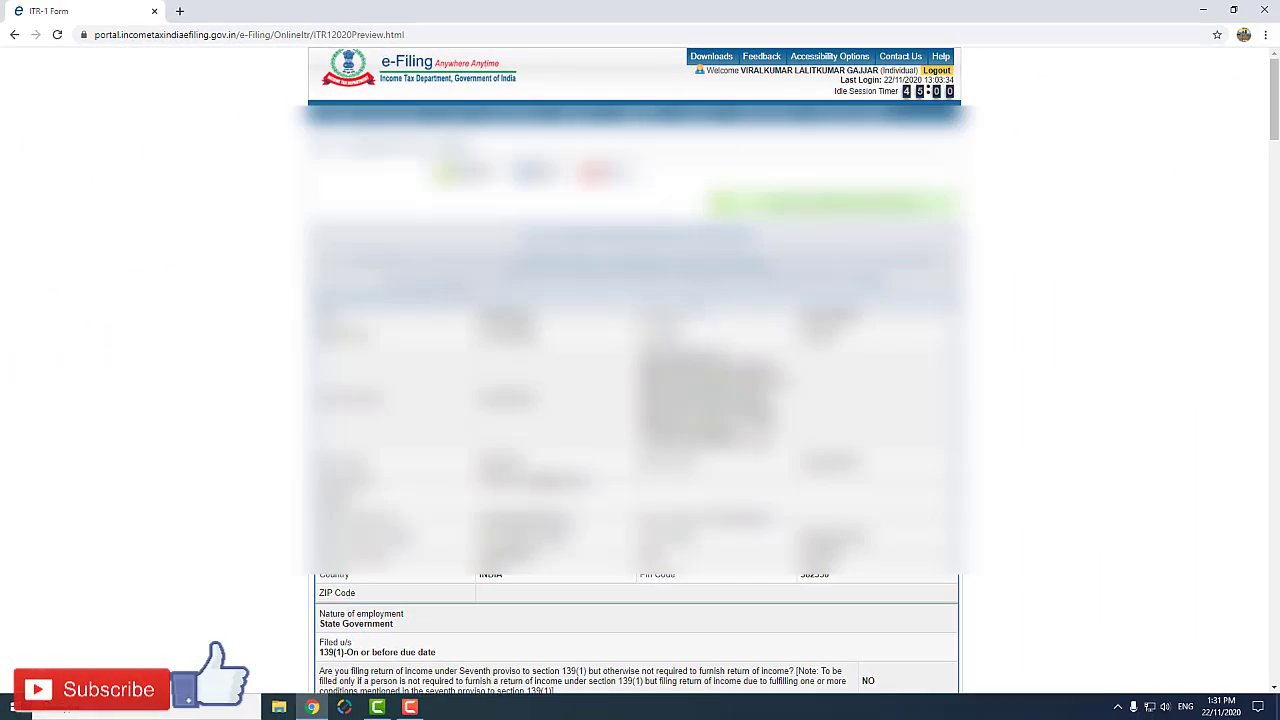
# Step: Check the previewed return from the personal details to the donation schedules, and submit it
pyautogui.scroll(-20, 639, 370)
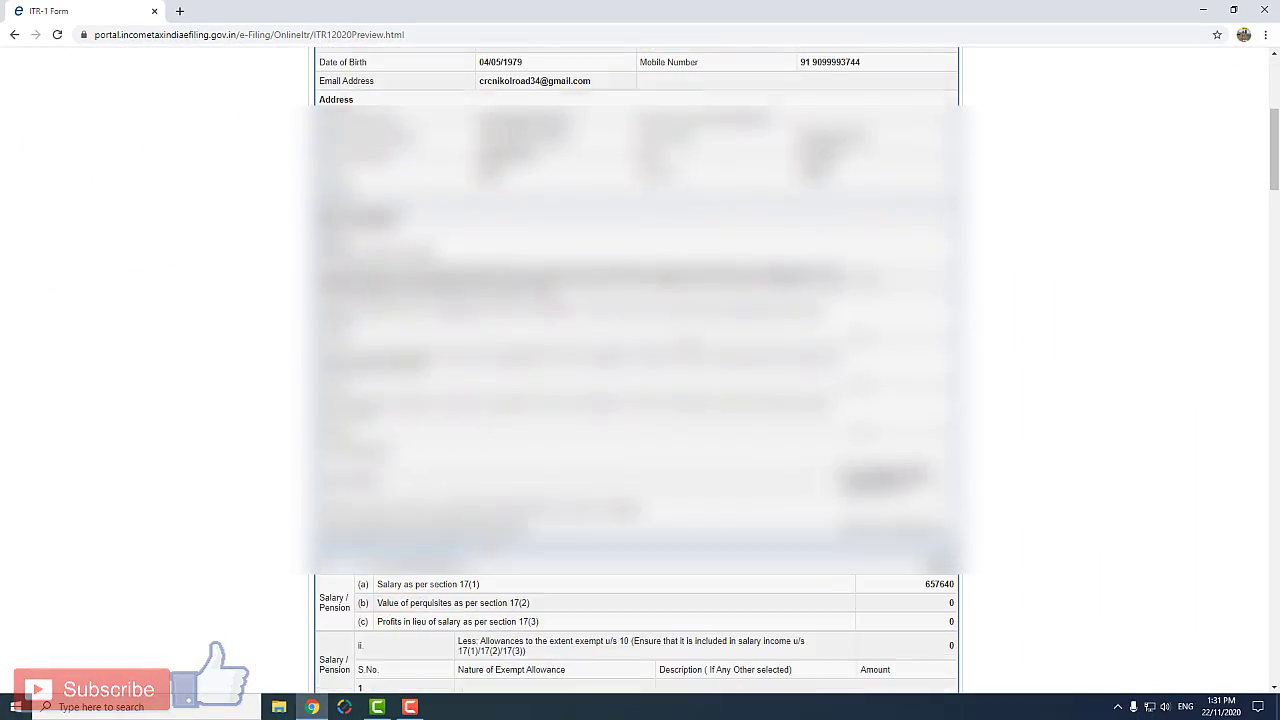
pyautogui.scroll(-20, 639, 370)
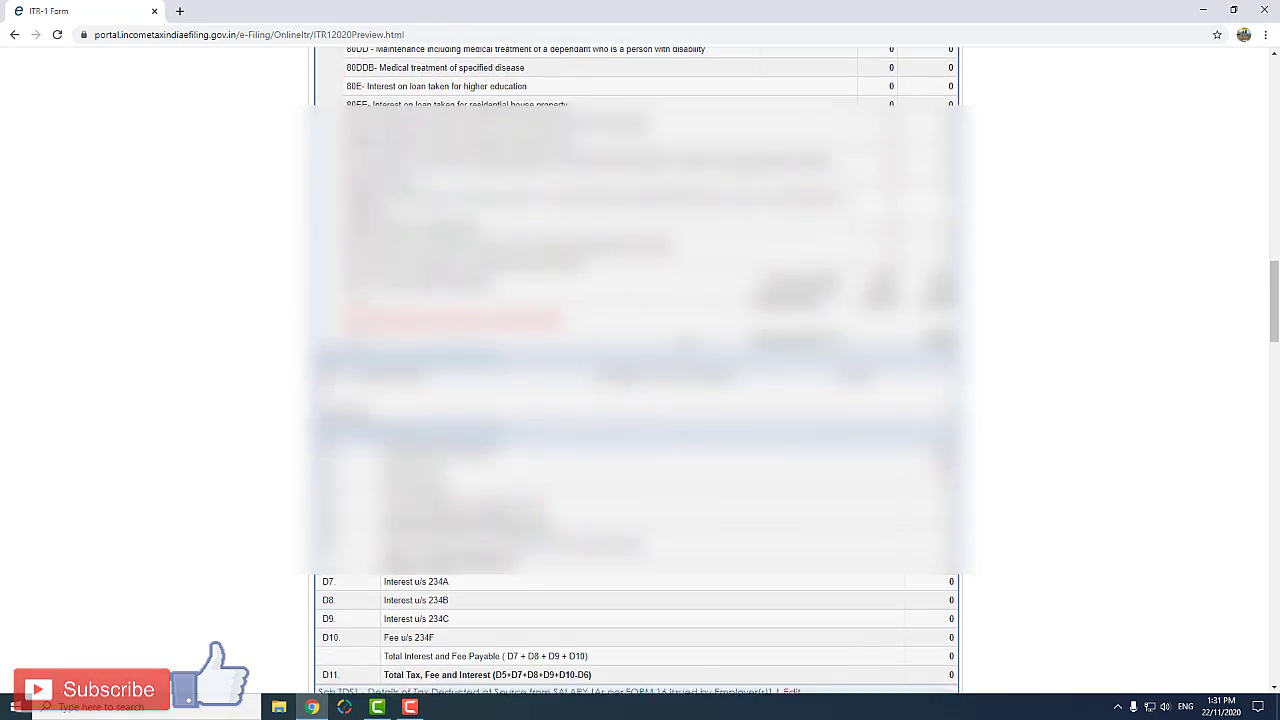
pyautogui.scroll(-15, 639, 370)
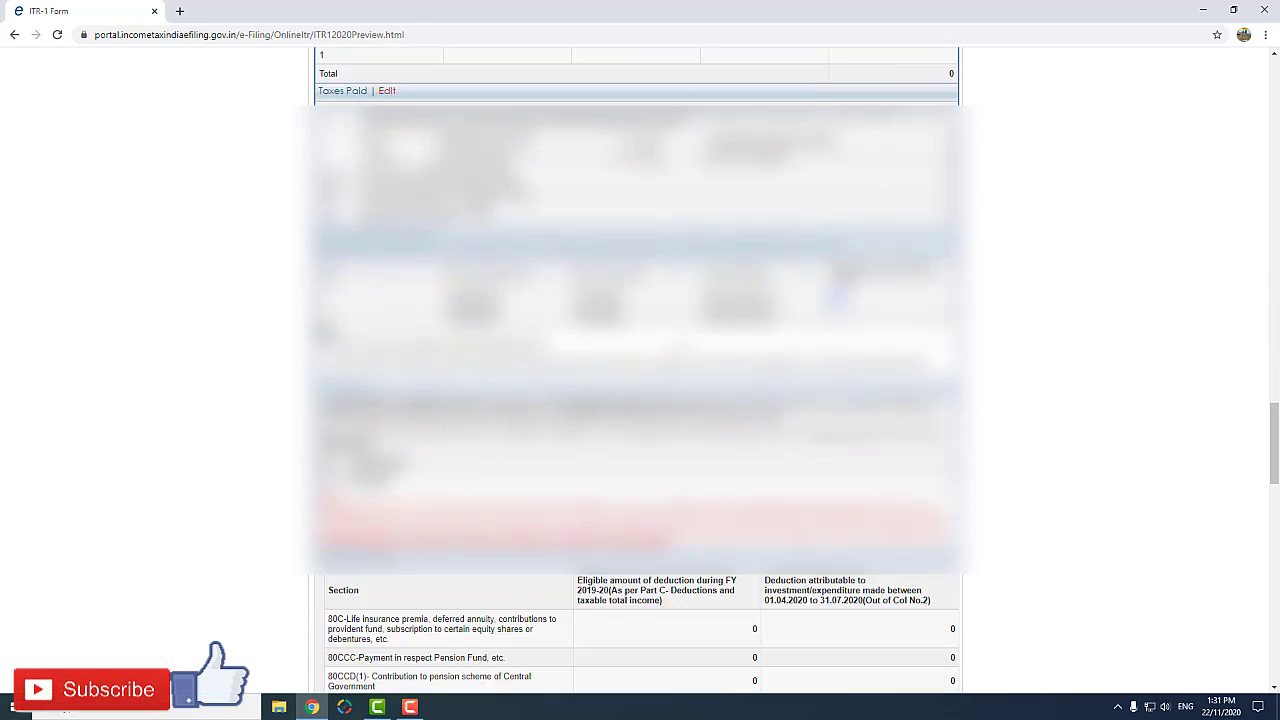
pyautogui.scroll(-20, 639, 370)
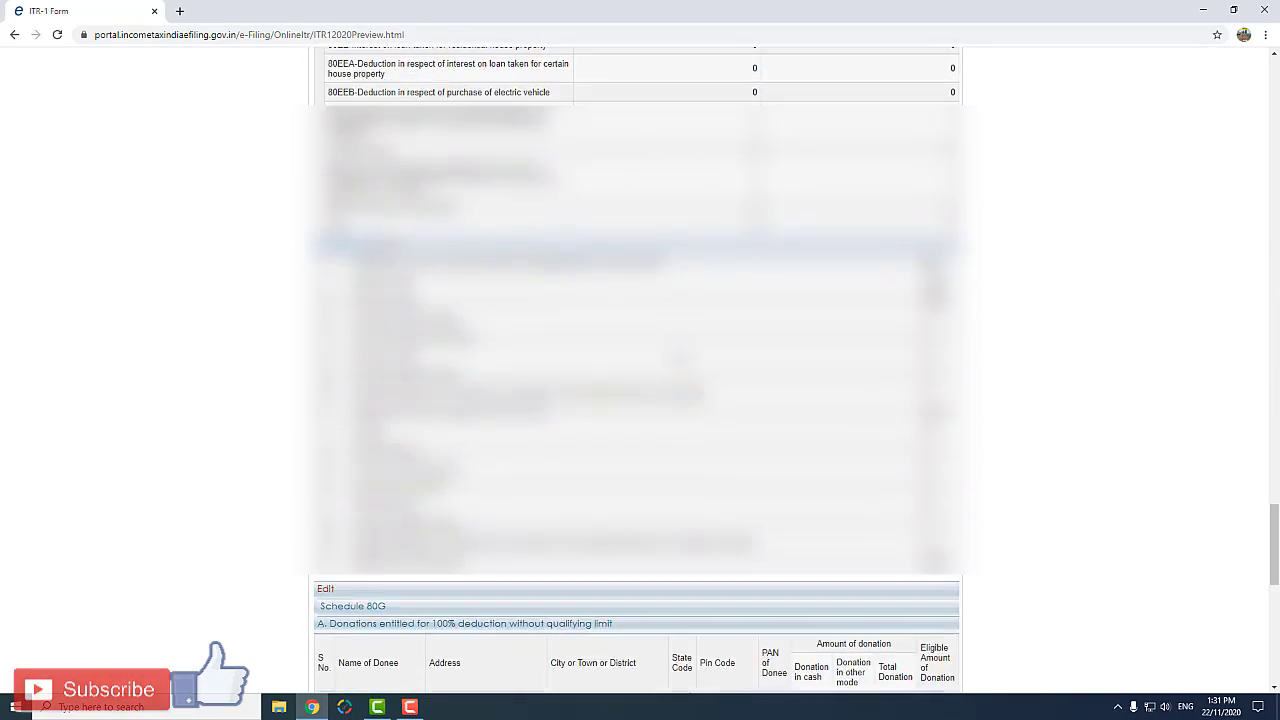
pyautogui.scroll(-5, 639, 370)
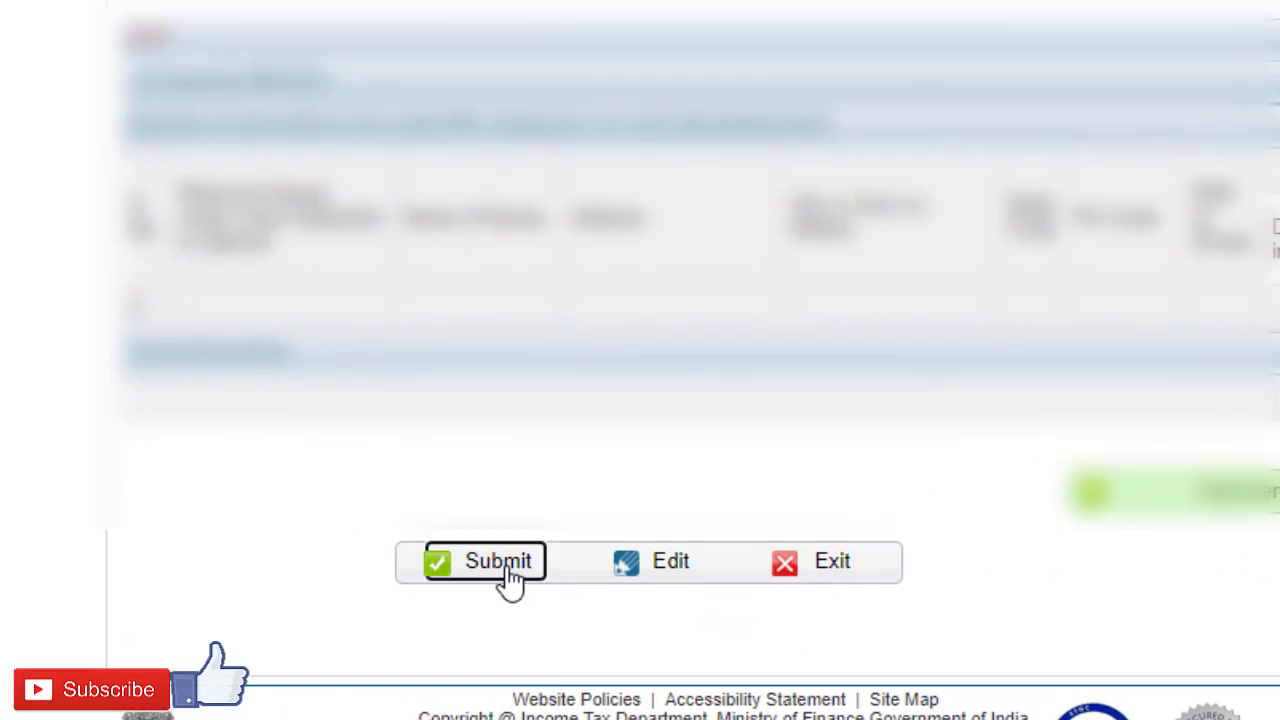
pyautogui.click(510, 578)
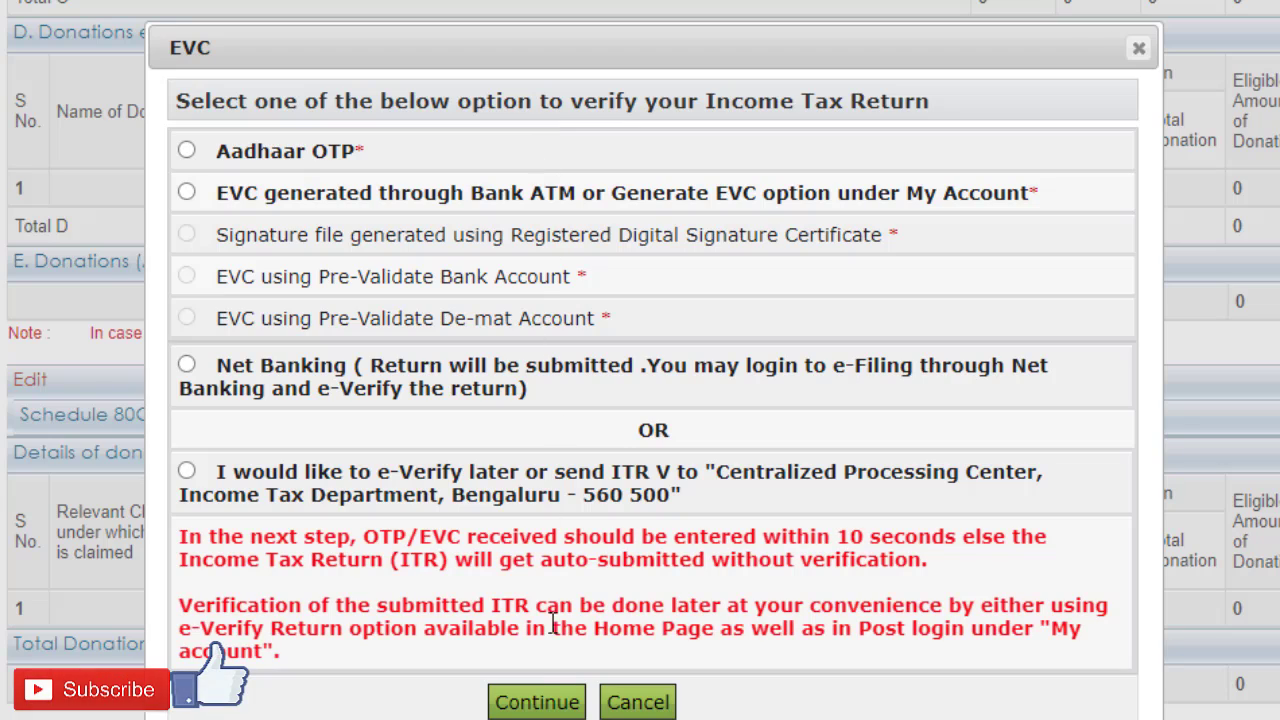
# Step: Choose Aadhaar OTP as the verification method, enter the Aadhaar OTP received on the mobile number, and submit it
pyautogui.click(187, 152)
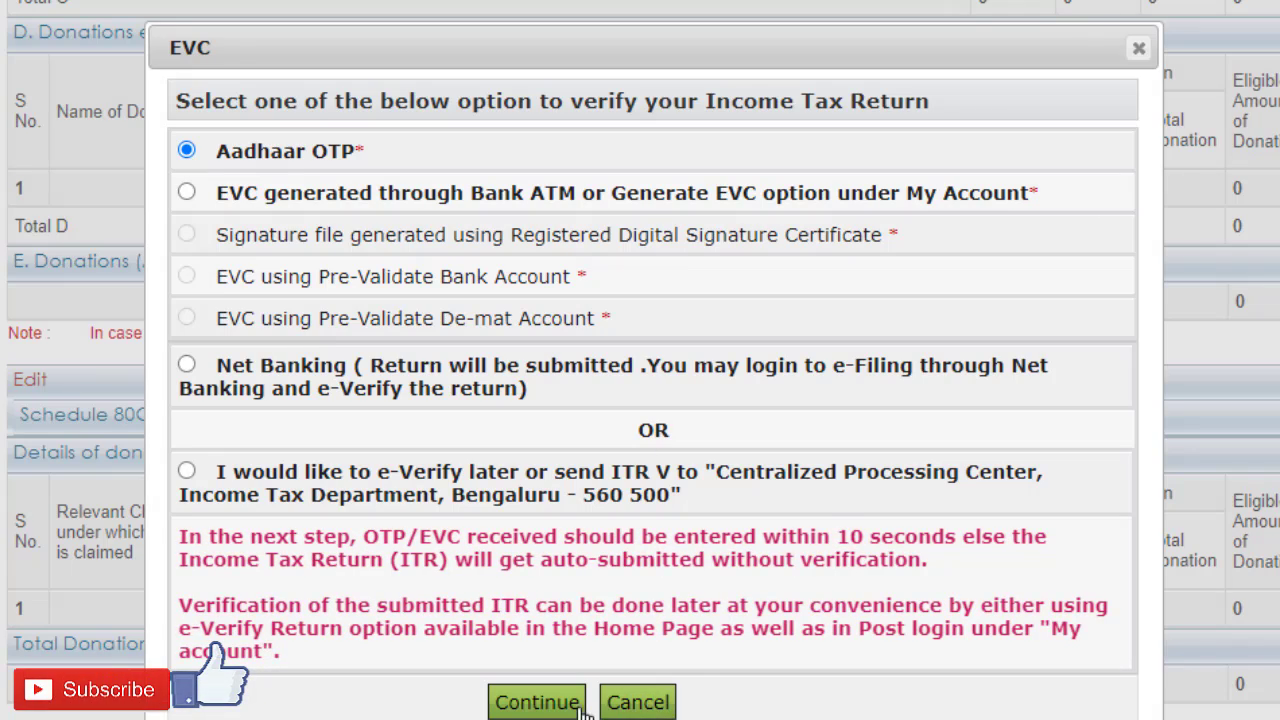
pyautogui.click(505, 700)
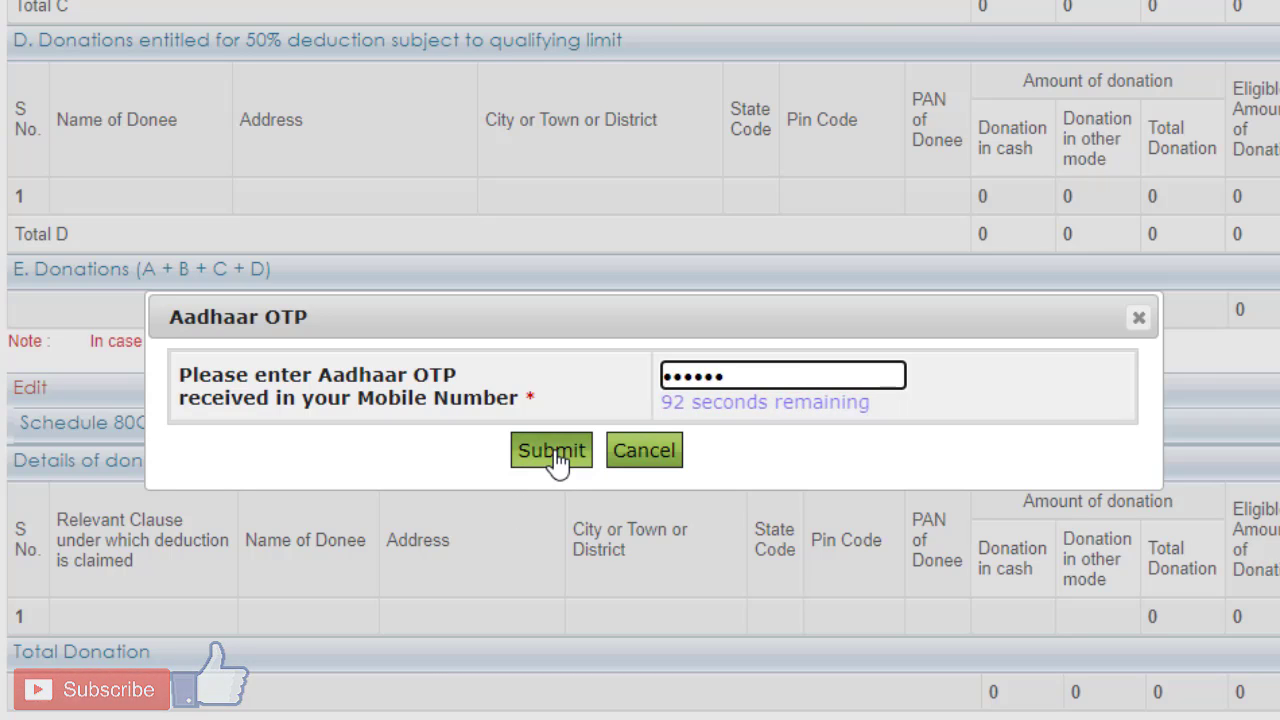
pyautogui.click(557, 457)
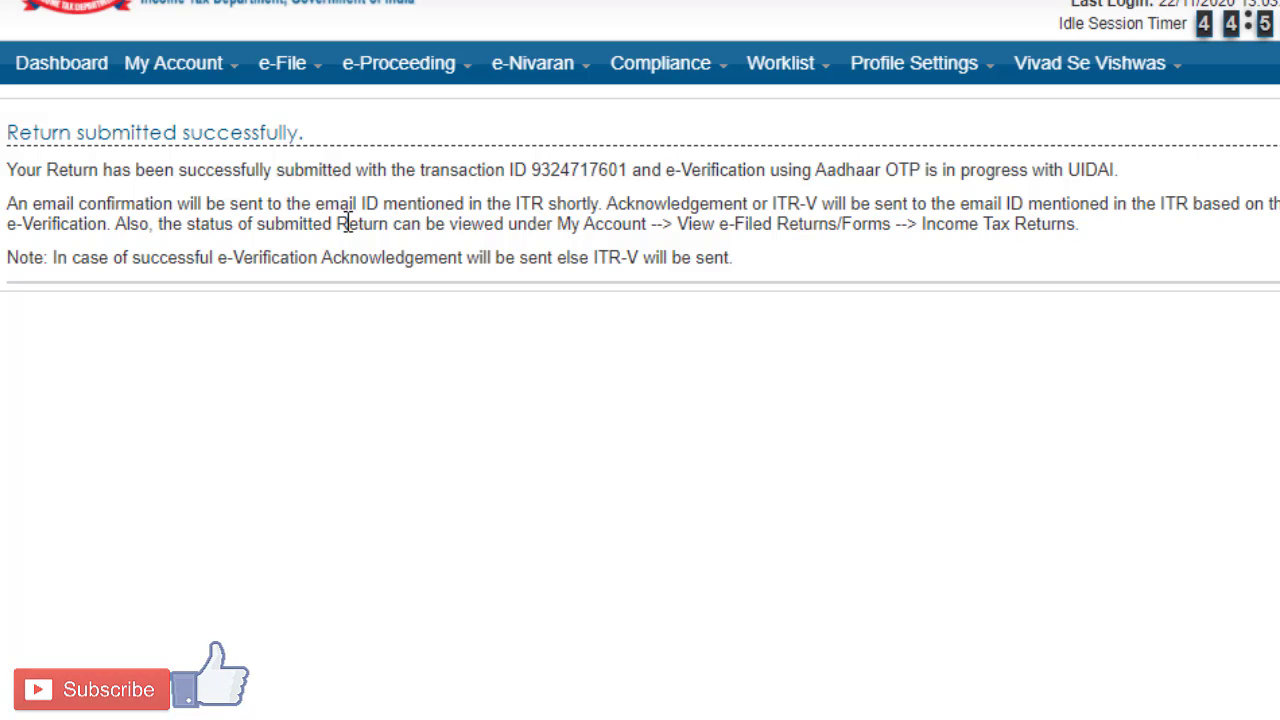
# Step: From the Dashboard, view the e-filed returns and forms with the option IncomeTax Returns
pyautogui.click(72, 72)
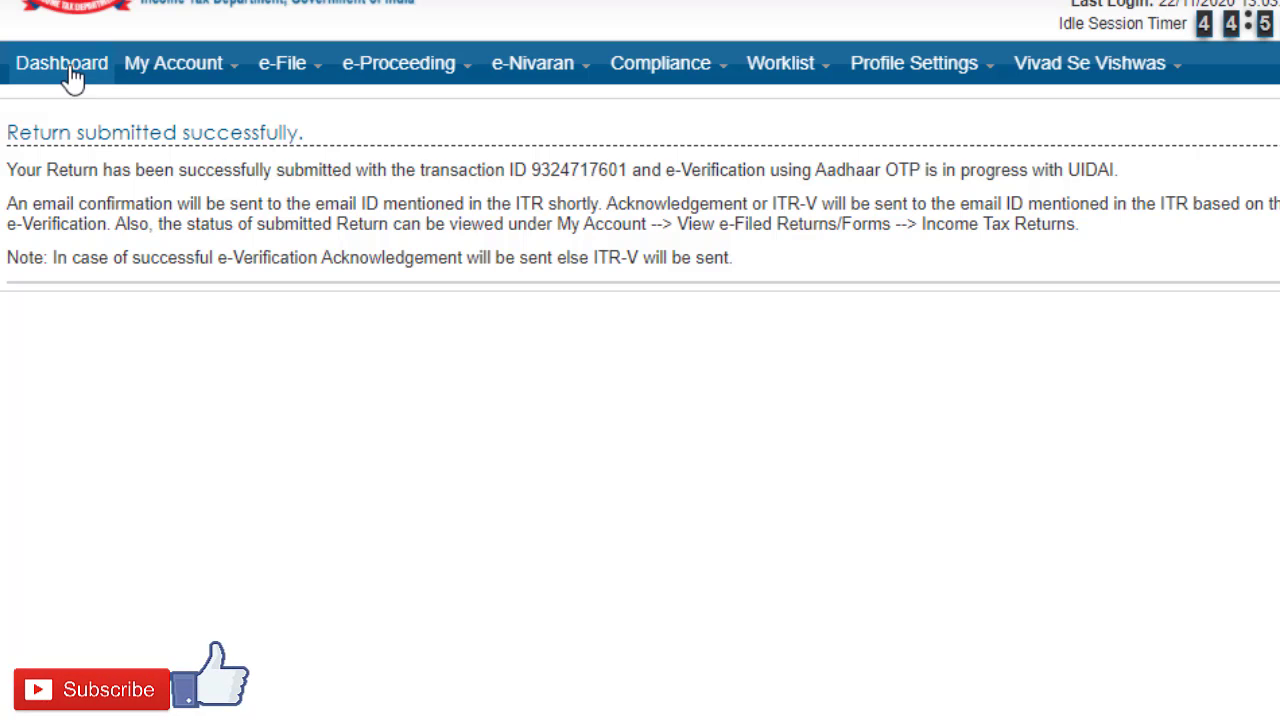
pyautogui.click(128, 206)
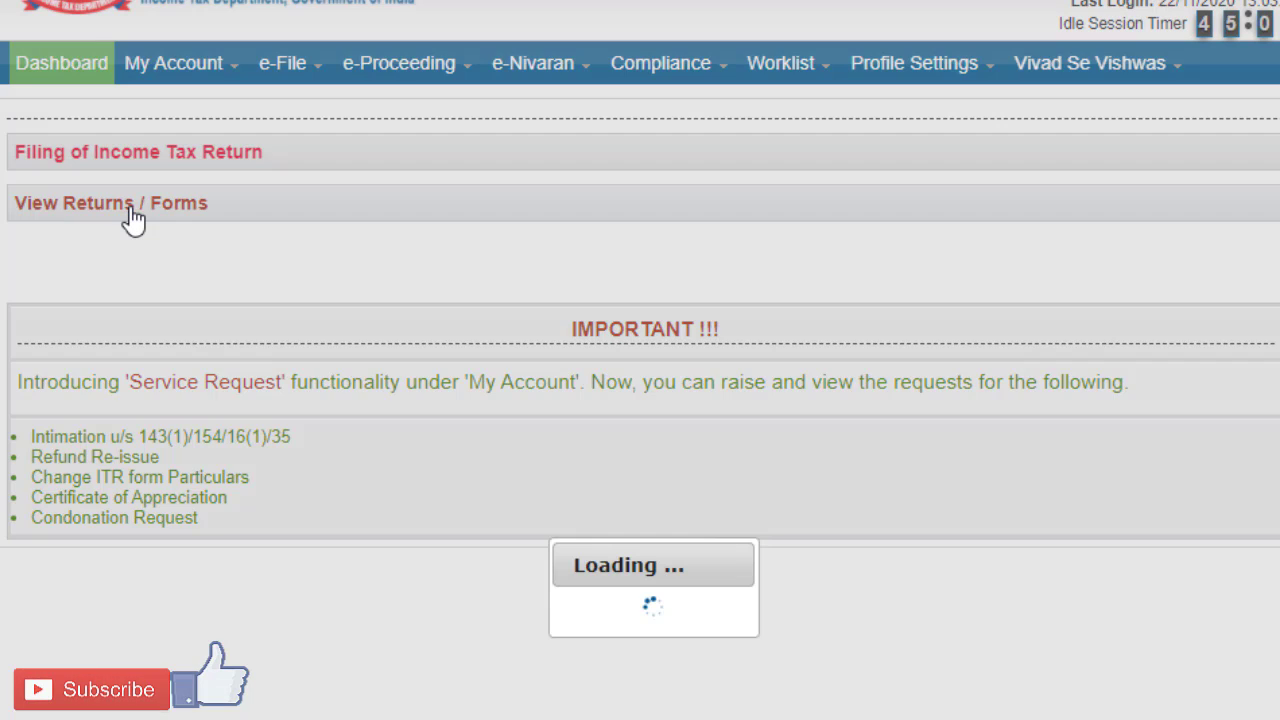
pyautogui.click(662, 226)
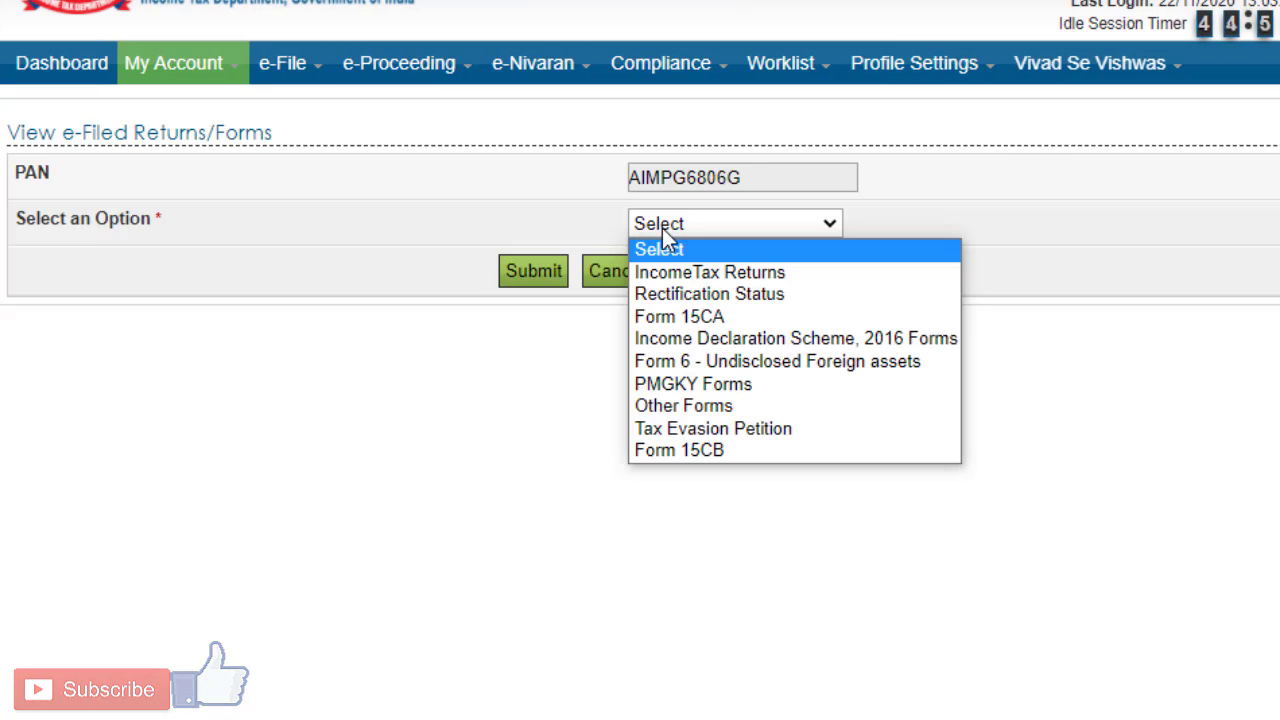
pyautogui.click(679, 276)
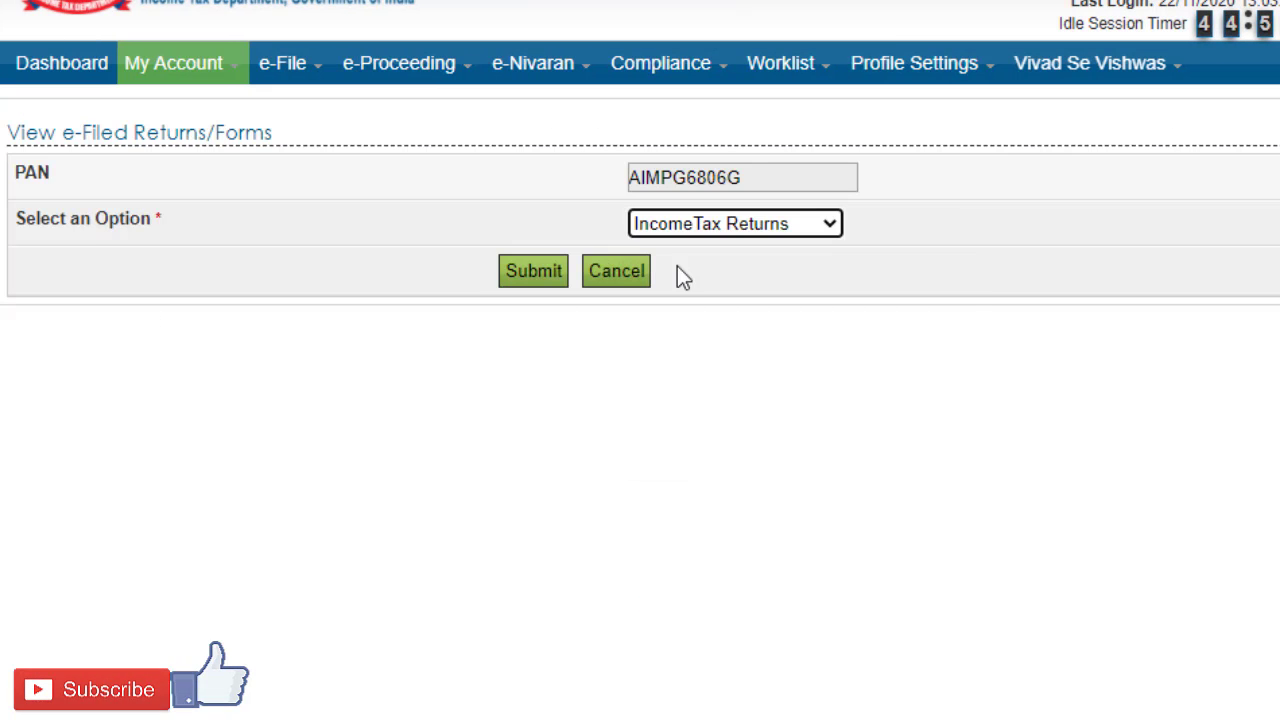
pyautogui.click(536, 274)
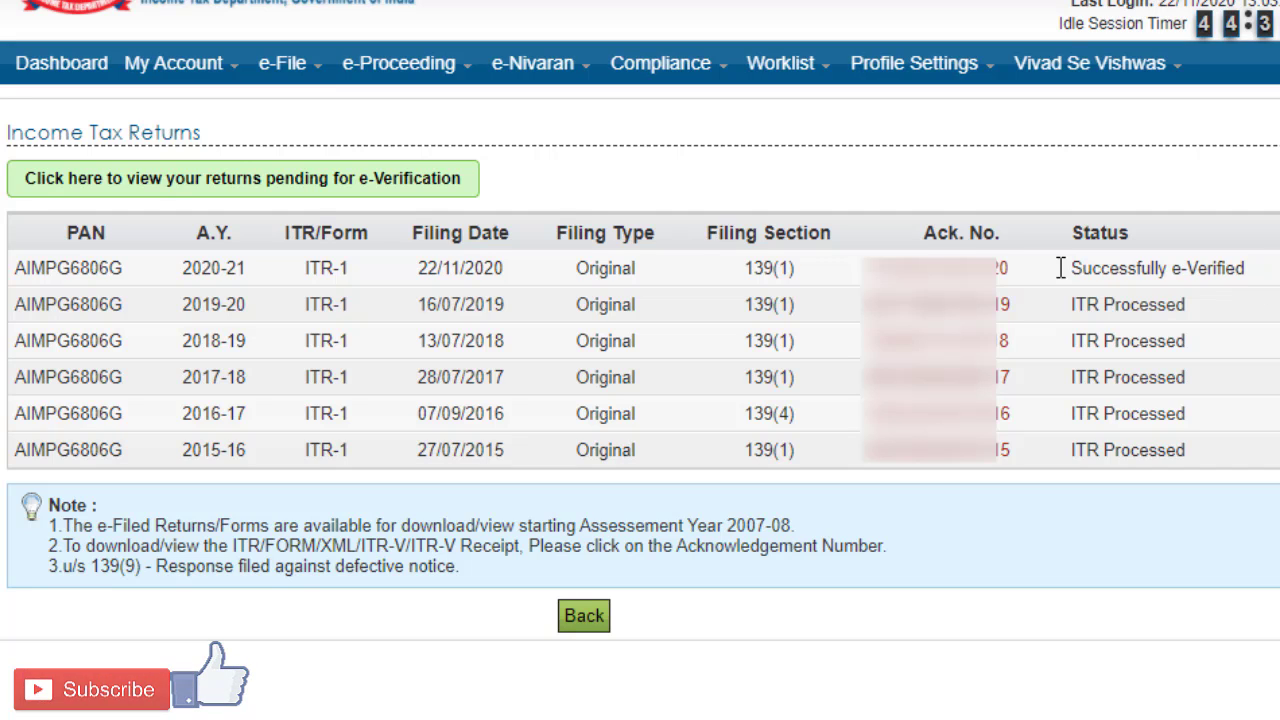
# Step: Open the details of the 2020-21 return and read through its ITR-V / Acknowledgement document
pyautogui.click(958, 270)
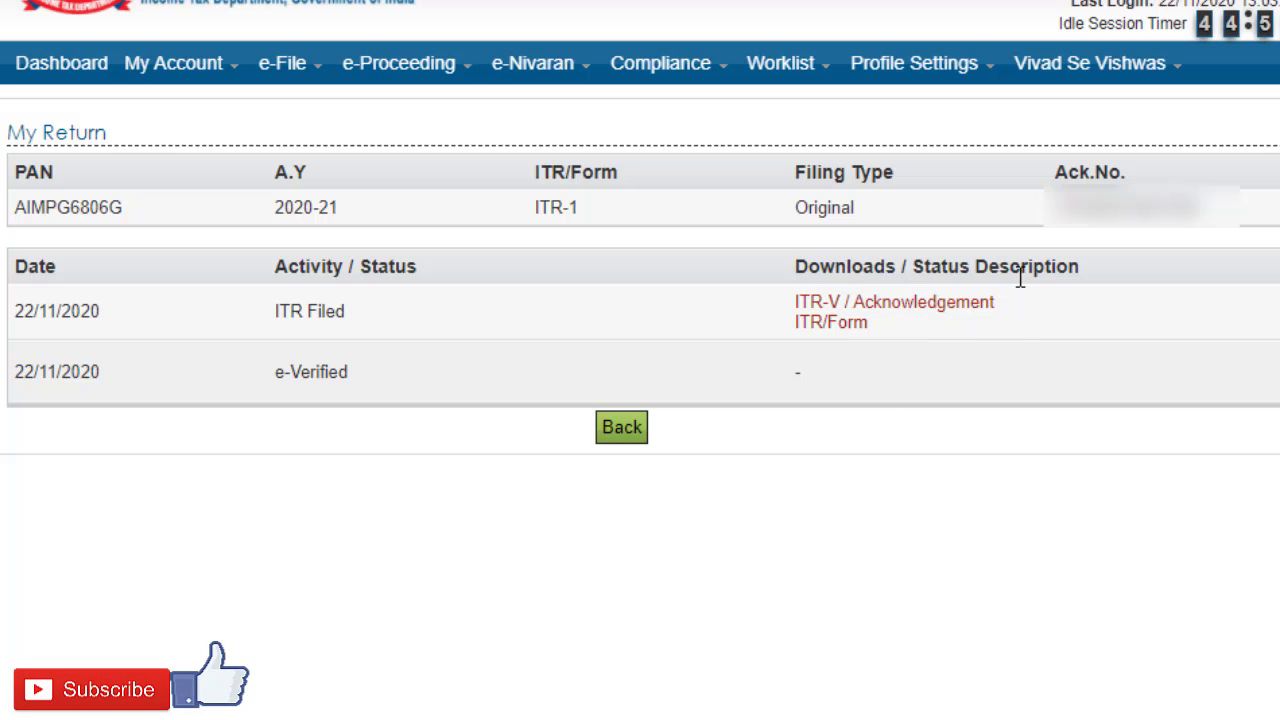
pyautogui.click(919, 313)
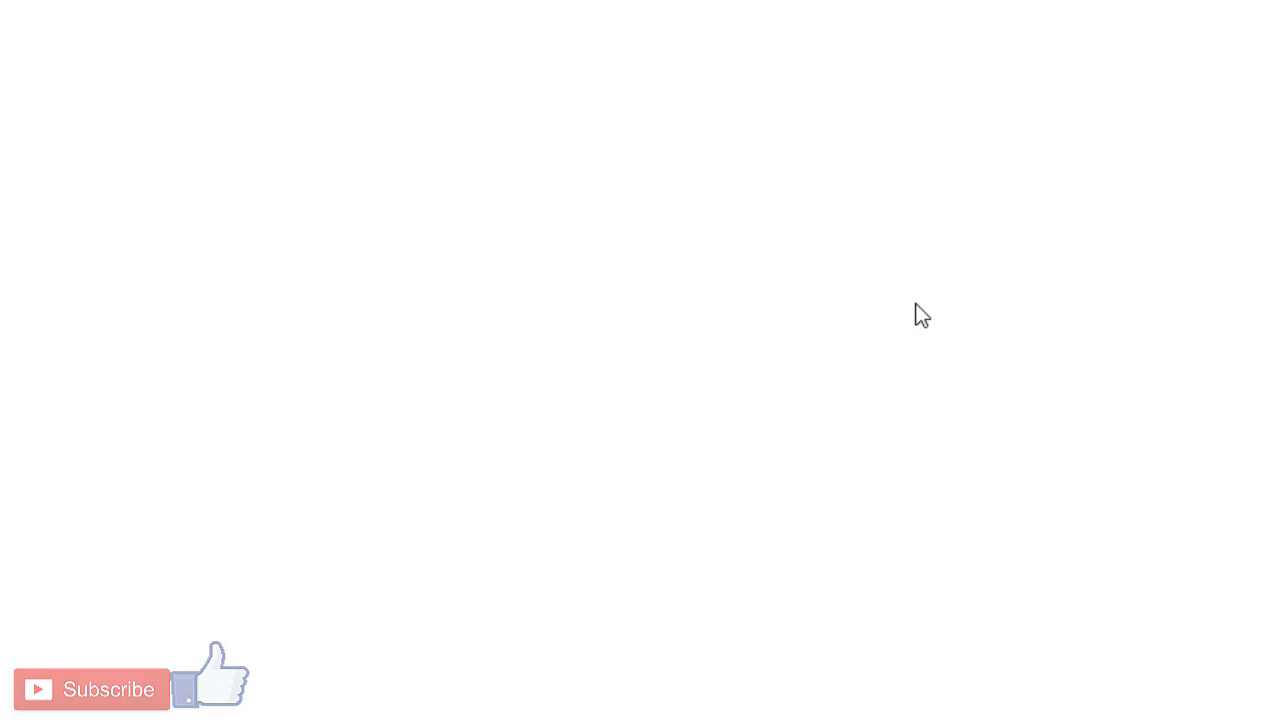
pyautogui.scroll(-3, 919, 315)
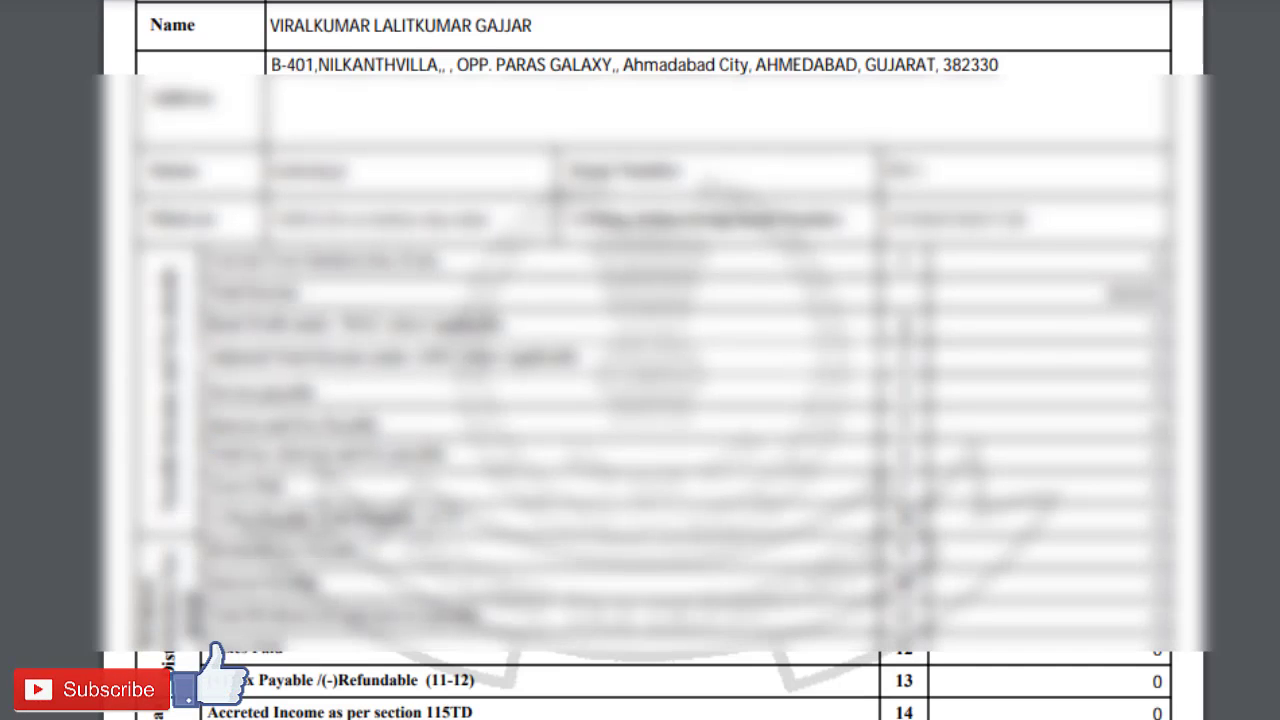
pyautogui.scroll(3, 905, 325)
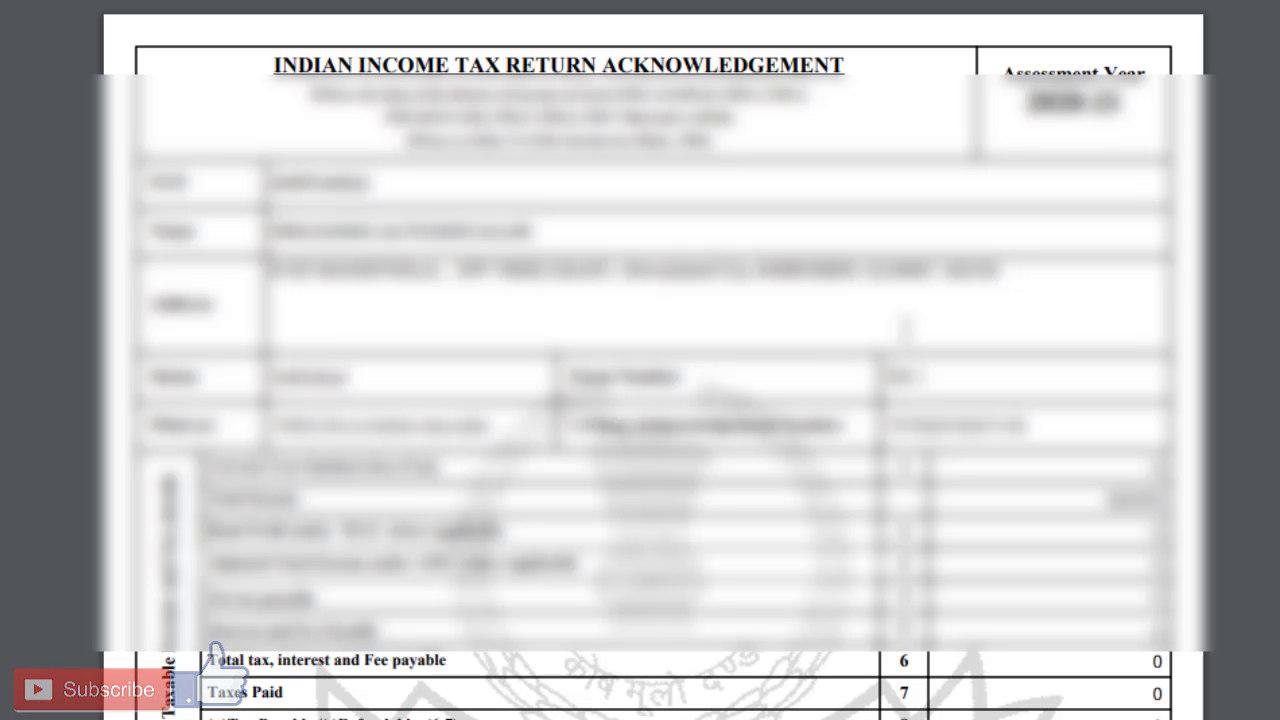
pyautogui.scroll(-3, 905, 325)
pyautogui.scroll(3, 903, 340)
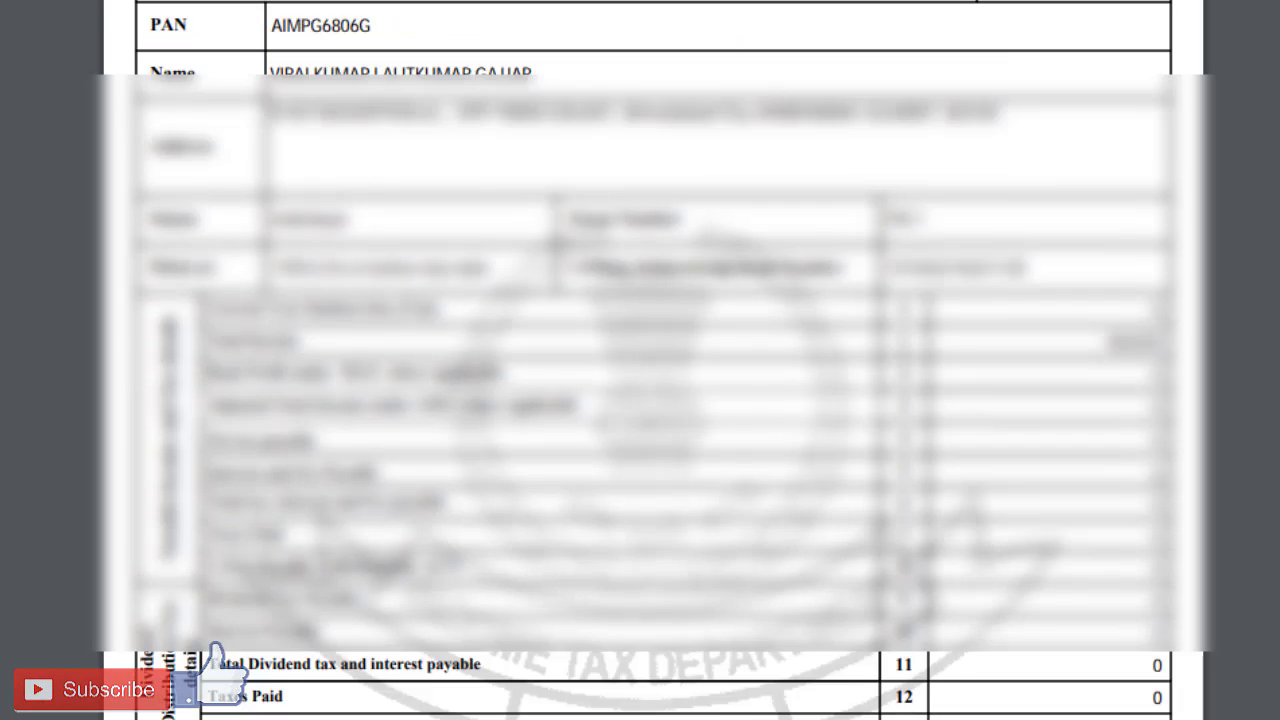